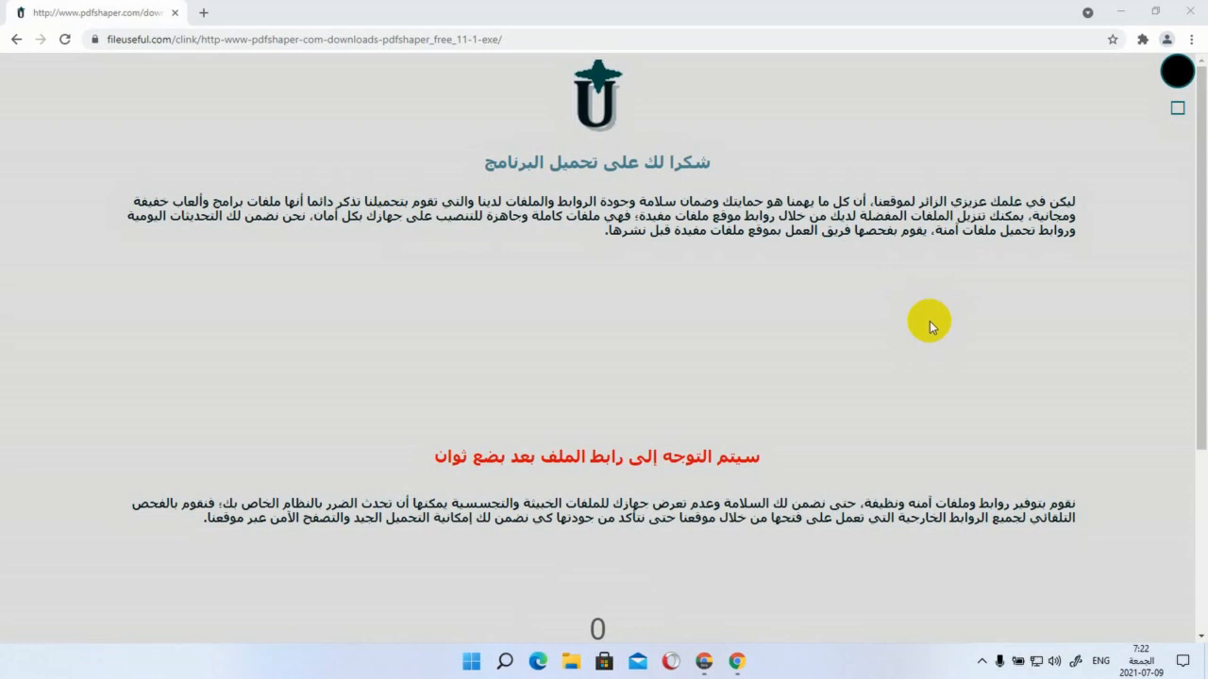
Reload the countdown redirect page, request pdfshaper_free_11.1.exe again through the direct file link, and cancel both download offers
{"action": "scroll", "coordinate": [790, 408], "scroll_direction": "down", "scroll_amount": 1}
{"action": "scroll", "coordinate": [791, 407], "scroll_direction": "down", "scroll_amount": 2}
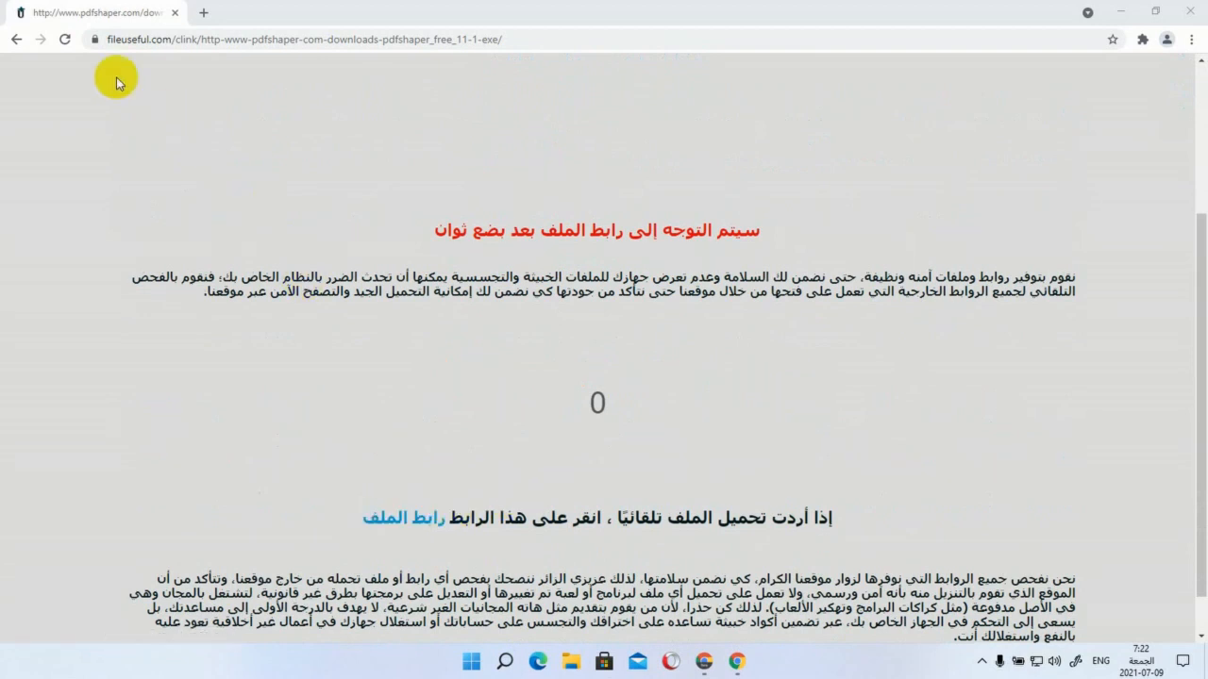
{"action": "left_click", "coordinate": [67, 41]}
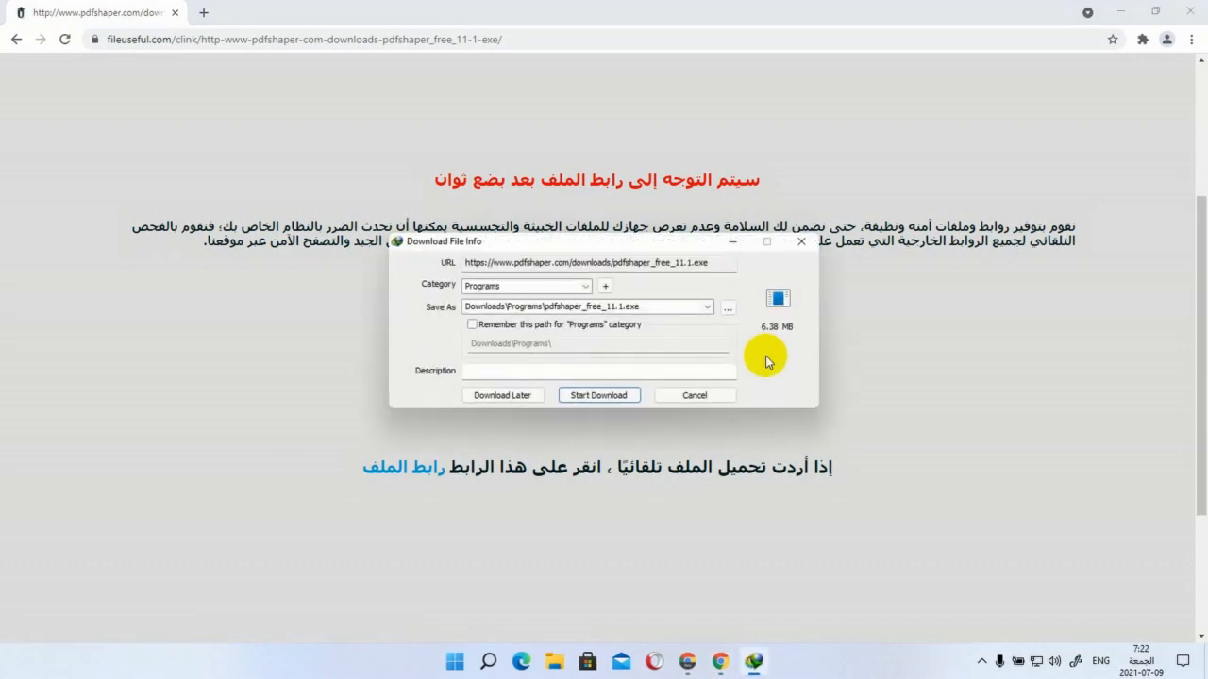
{"action": "left_click", "coordinate": [688, 397]}
{"action": "left_click", "coordinate": [638, 398]}
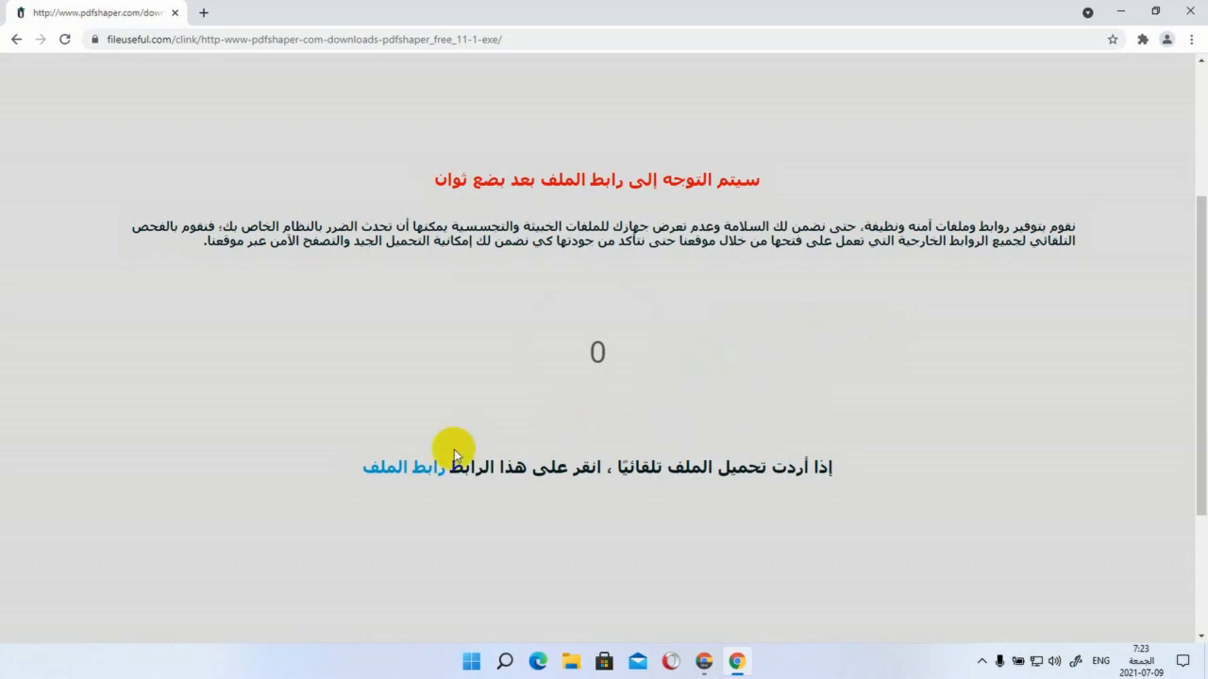
{"action": "left_click", "coordinate": [413, 478]}
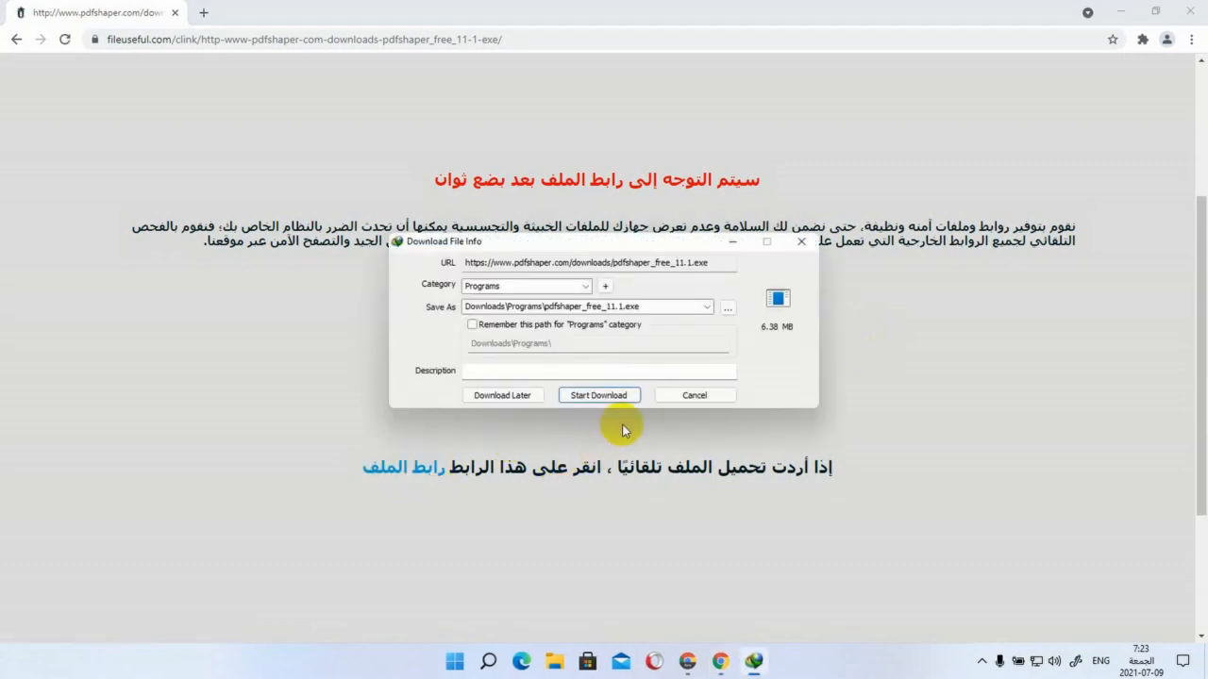
{"action": "left_click", "coordinate": [695, 395]}
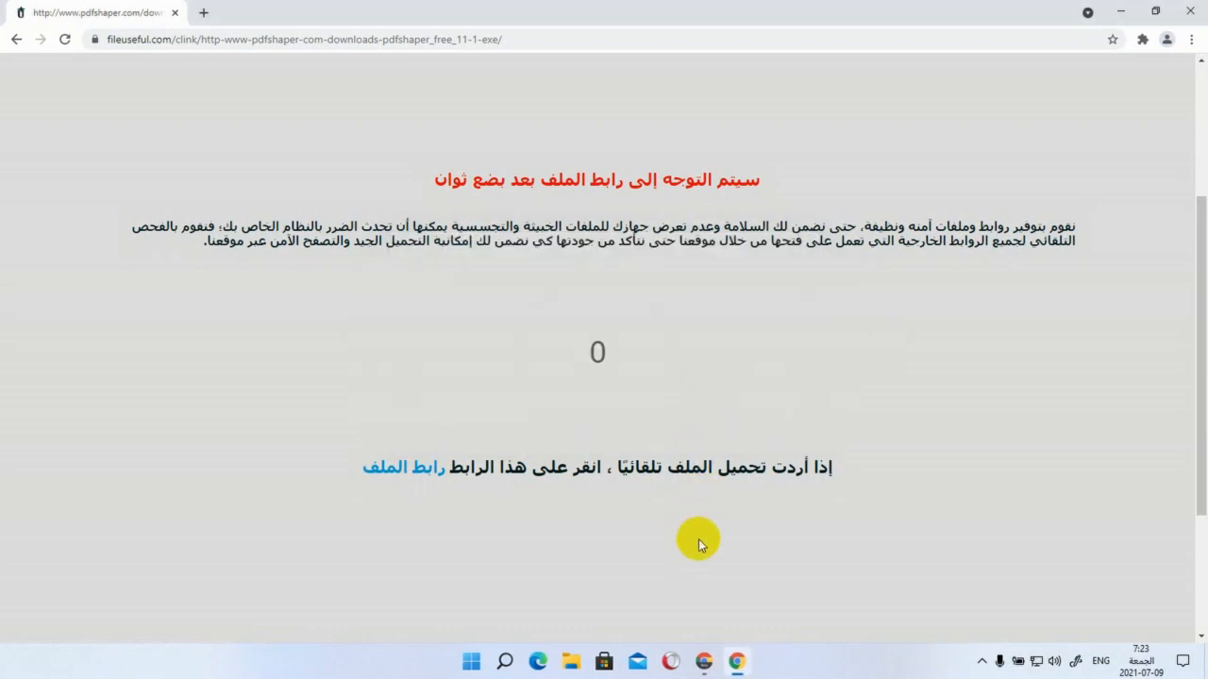
Switch to the browser window with the WordPress admin and open the page for adding a new plugin
{"action": "mouse_move", "coordinate": [703, 661]}
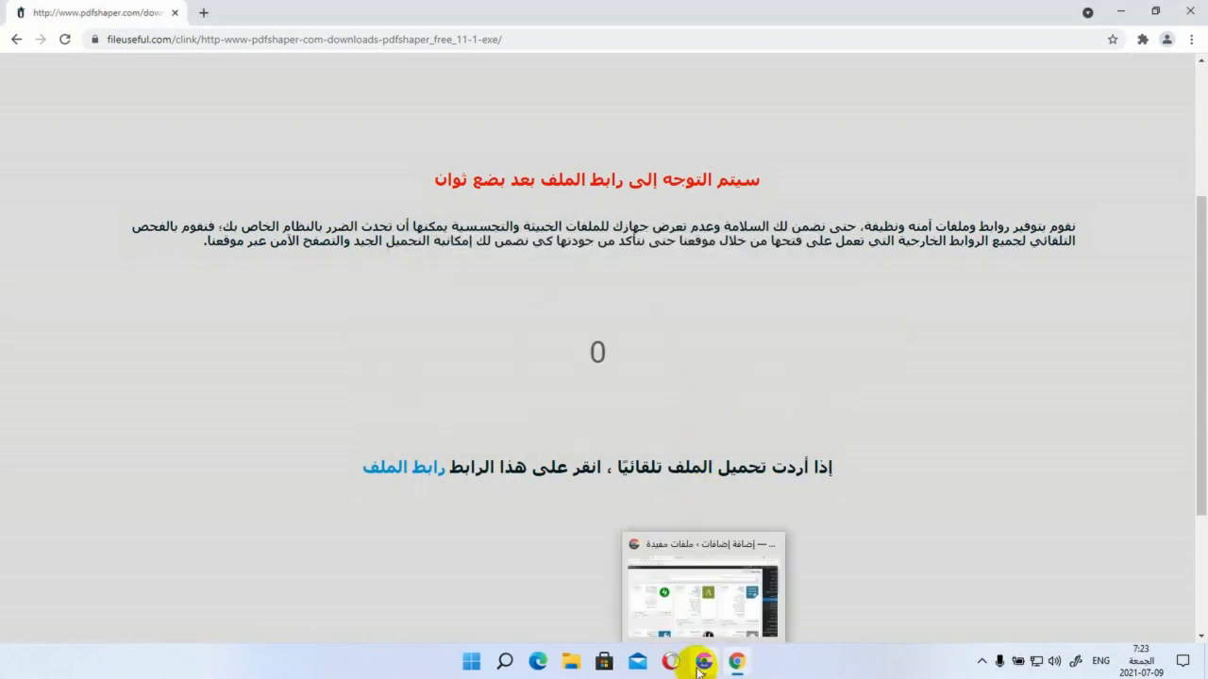
{"action": "left_click", "coordinate": [703, 663]}
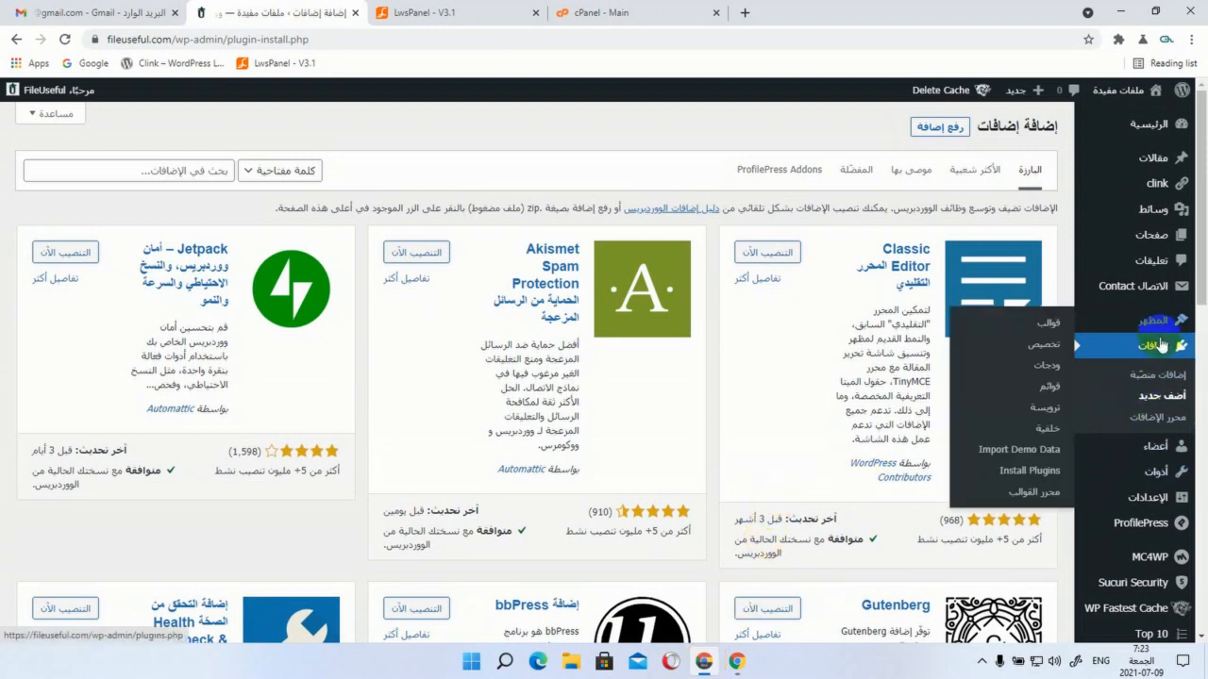
{"action": "left_click", "coordinate": [1158, 398]}
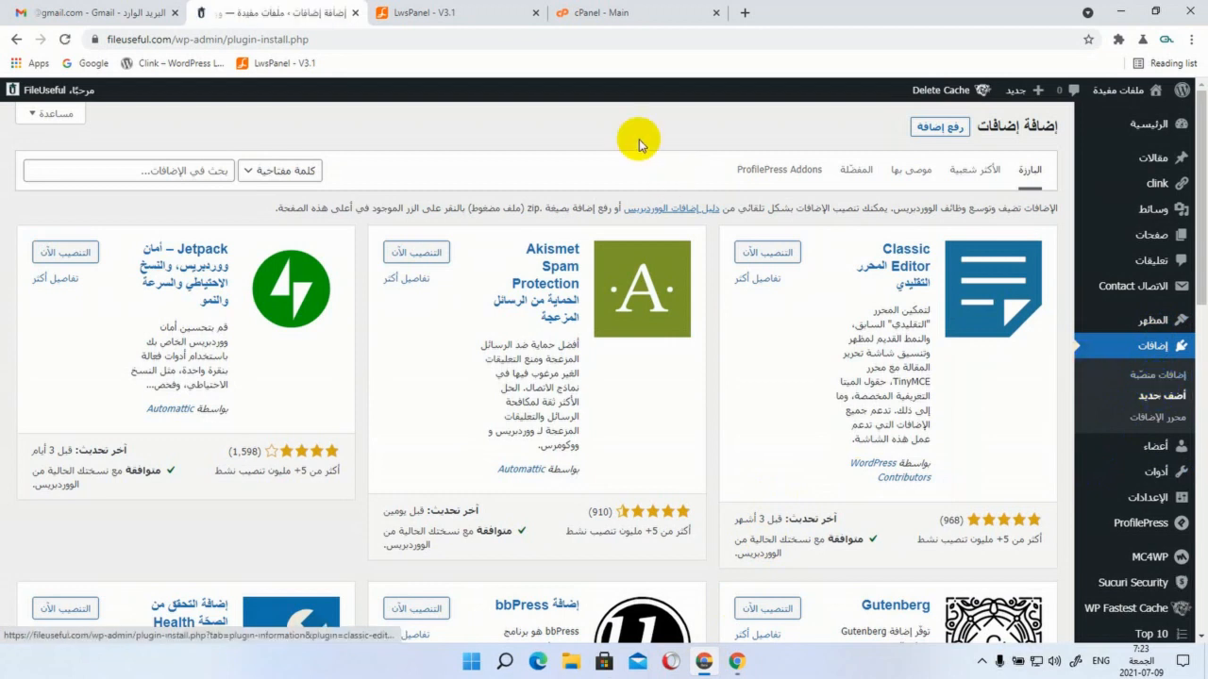
Open the bookmarked Clink plugin page on WordPress.org in a new browser tab
{"action": "left_click", "coordinate": [745, 16]}
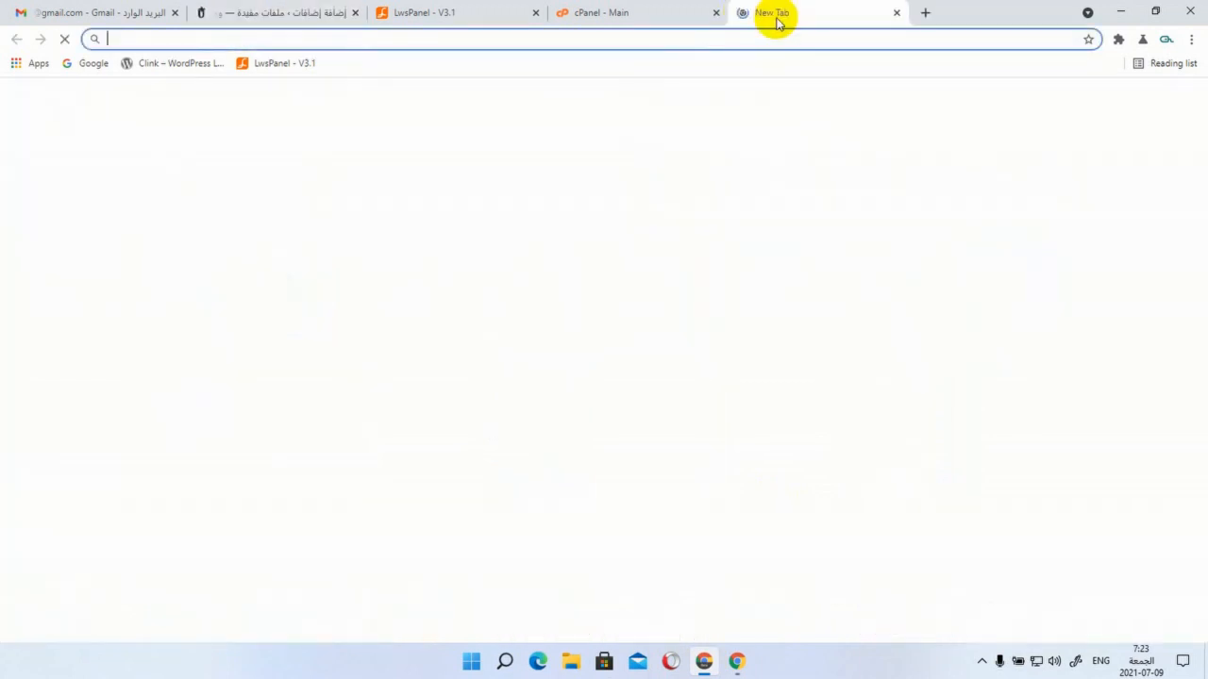
{"action": "left_click", "coordinate": [182, 61]}
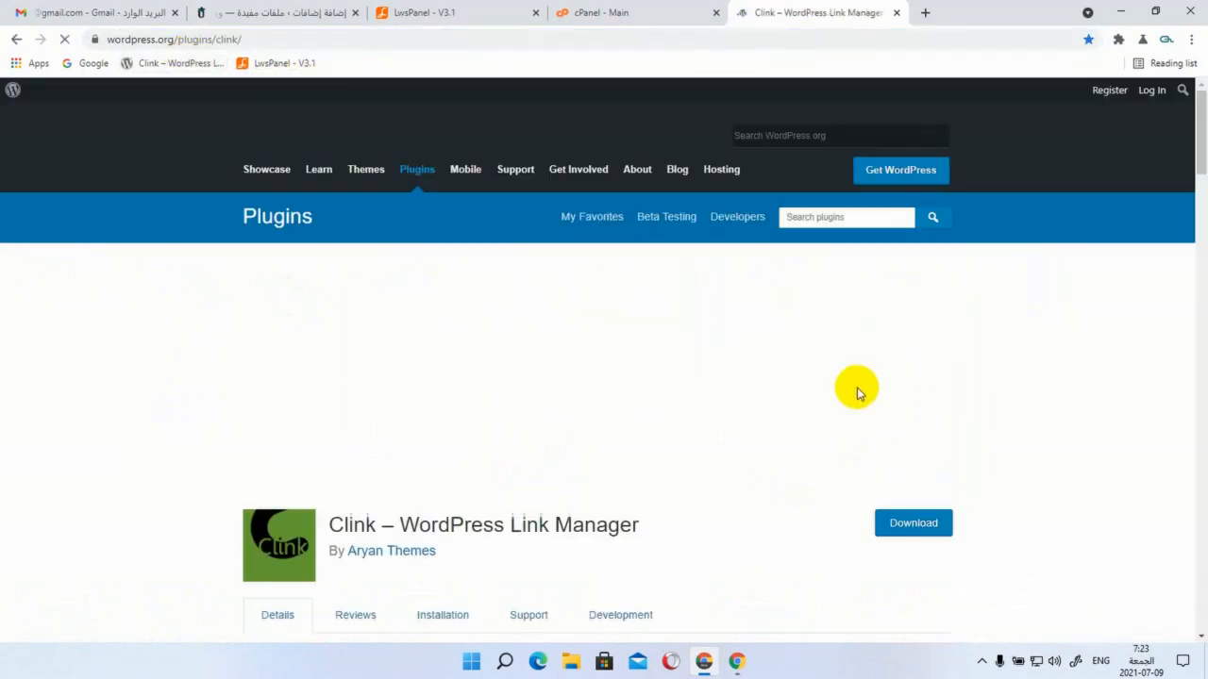
{"action": "scroll", "coordinate": [447, 459], "scroll_direction": "down", "scroll_amount": 2}
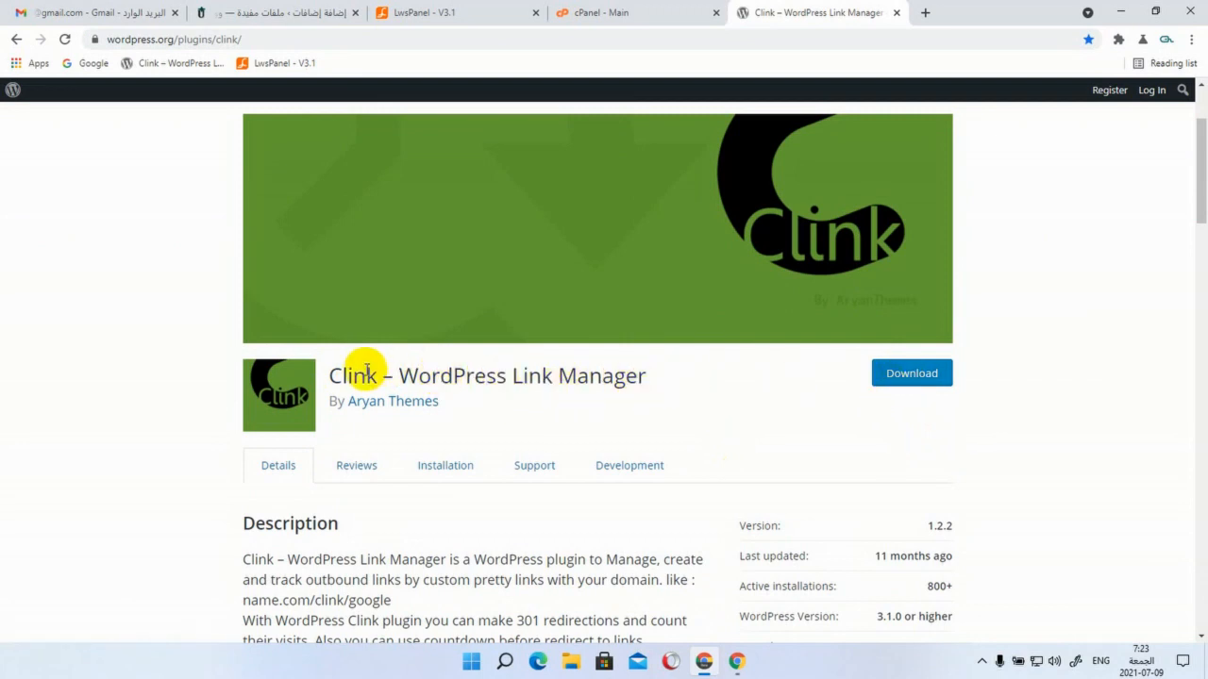
Copy the full plugin title "Clink – WordPress Link Manager" from its WordPress.org page
{"action": "left_click_drag", "start_coordinate": [330, 374], "coordinate": [444, 372]}
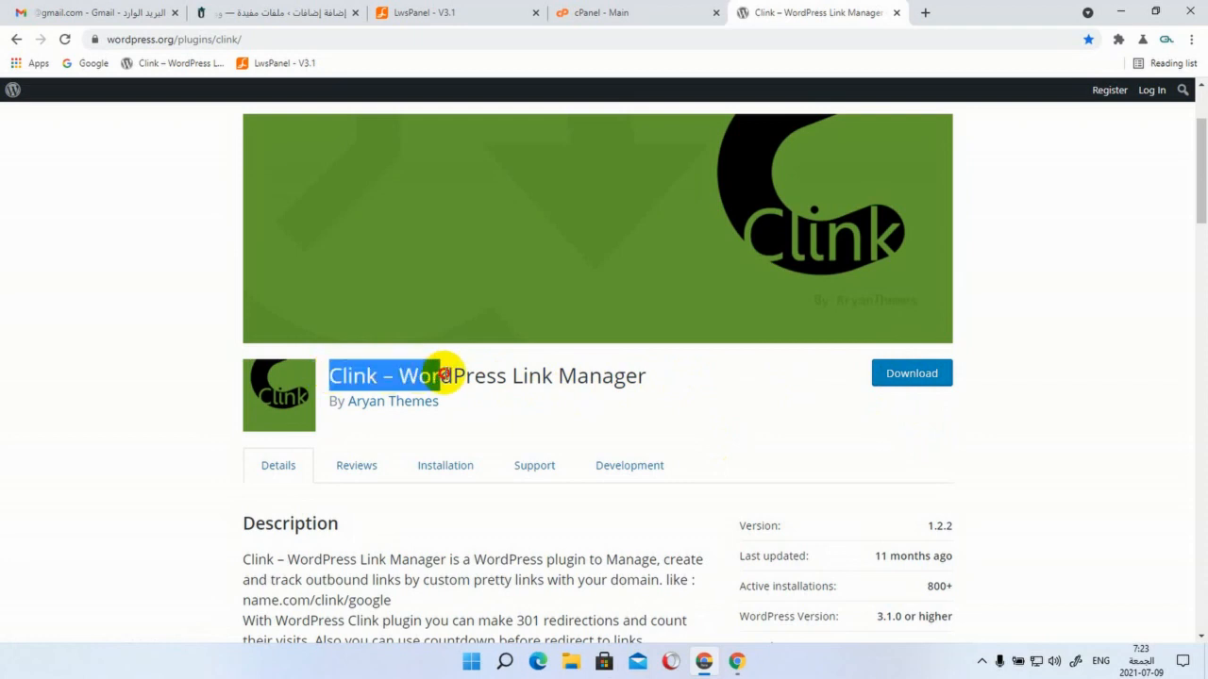
{"action": "double_click", "coordinate": [591, 375]}
{"action": "left_click", "coordinate": [649, 376]}
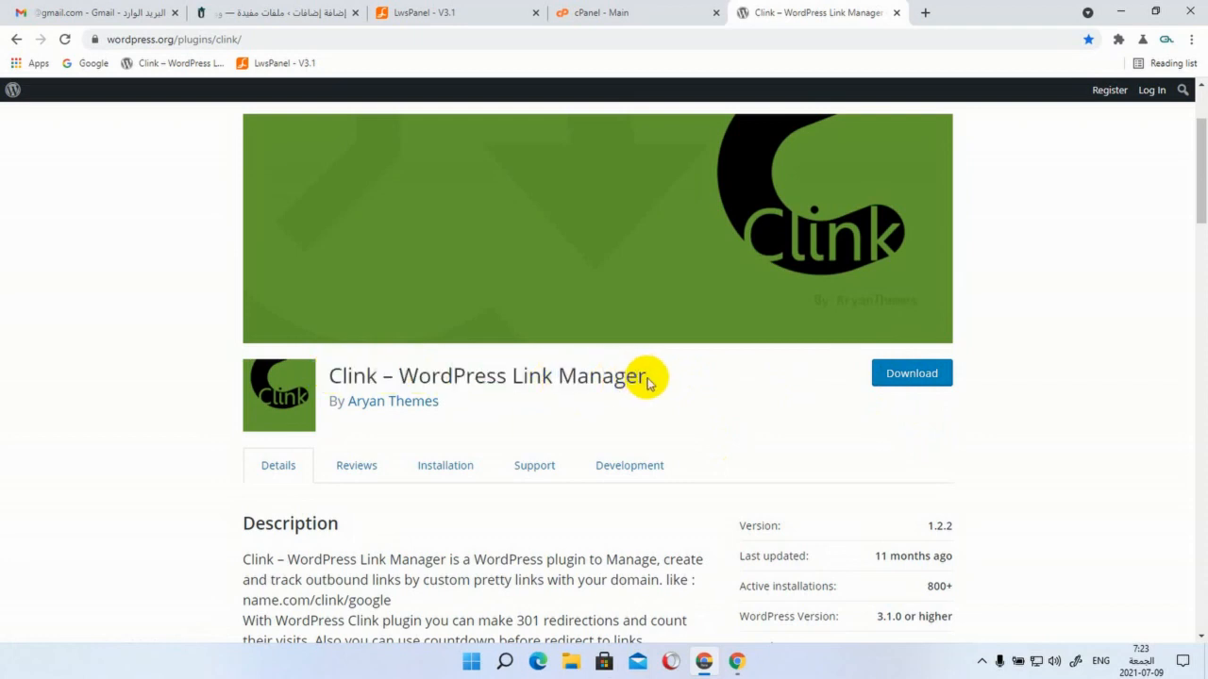
{"action": "left_click_drag", "start_coordinate": [652, 376], "coordinate": [331, 369]}
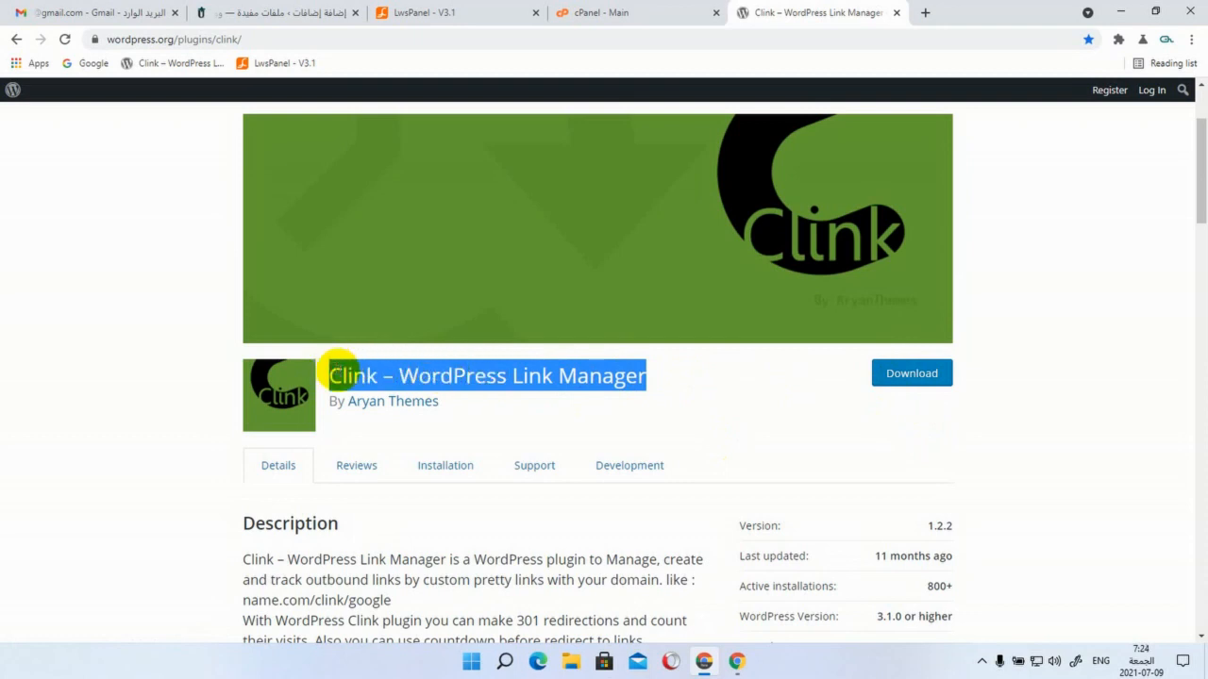
{"action": "right_click", "coordinate": [350, 372]}
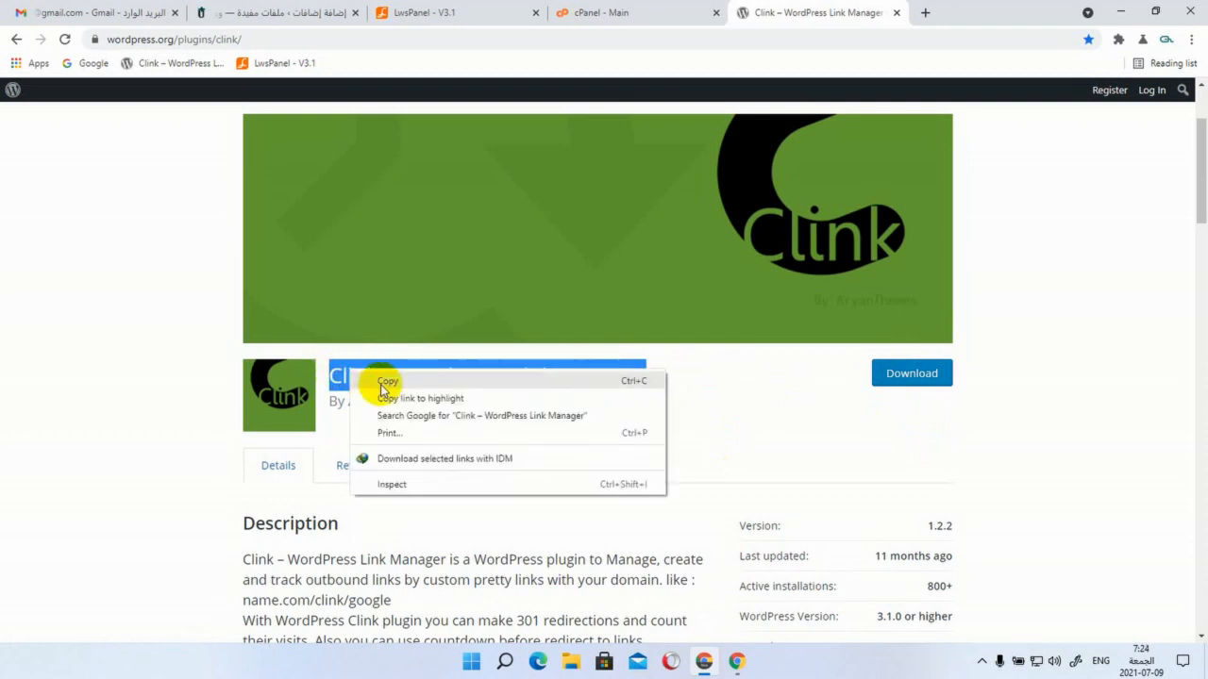
{"action": "left_click", "coordinate": [383, 382]}
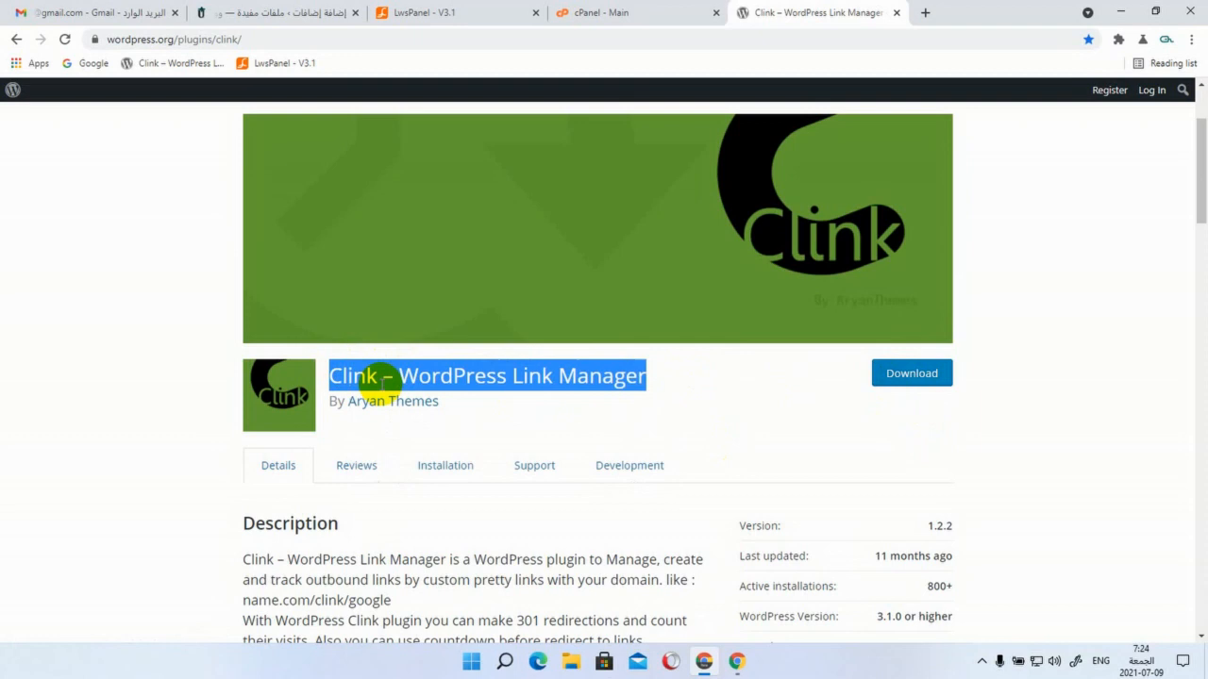
Search the WordPress admin's add-plugins page for "Clink – WordPress Link Manager" using the copied title, and try to activate the plugin
{"action": "left_click", "coordinate": [300, 9]}
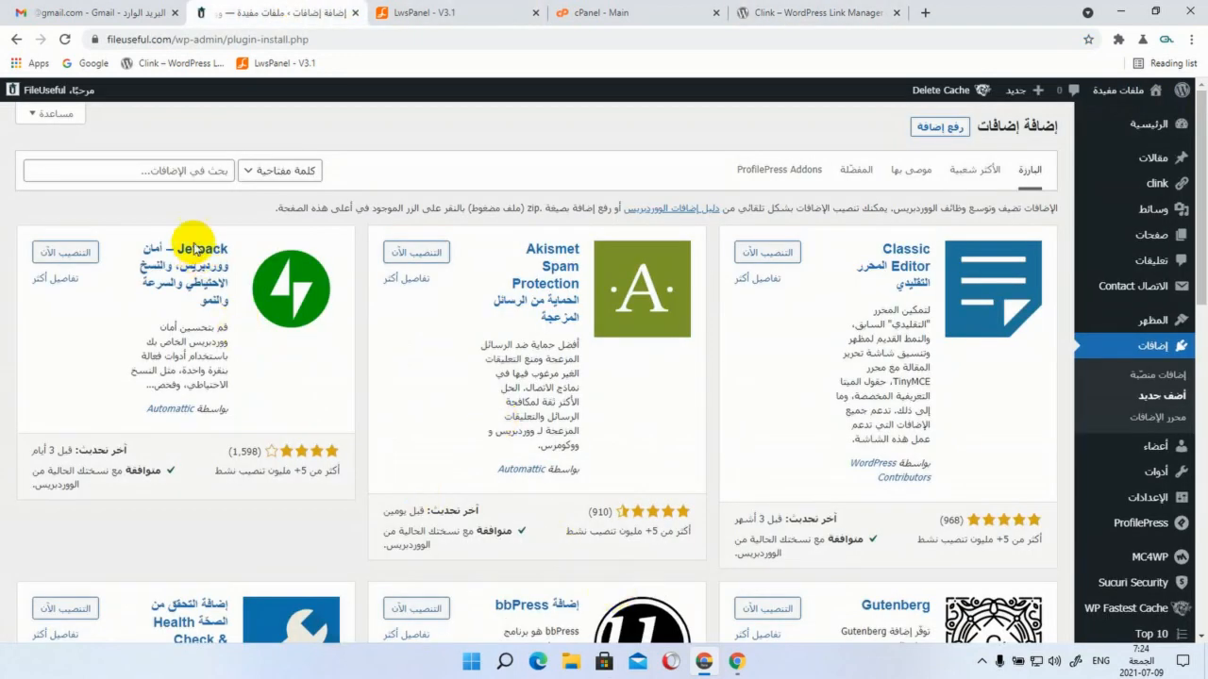
{"action": "left_click", "coordinate": [158, 171]}
{"action": "right_click", "coordinate": [158, 171]}
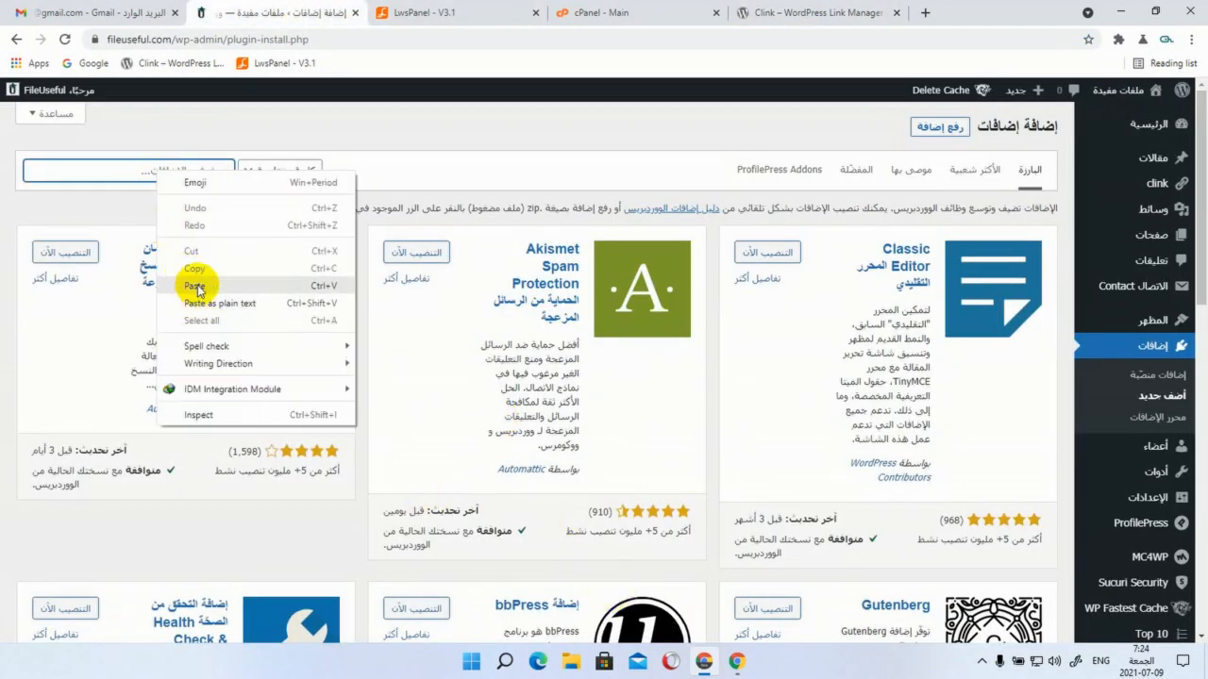
{"action": "left_click", "coordinate": [191, 281]}
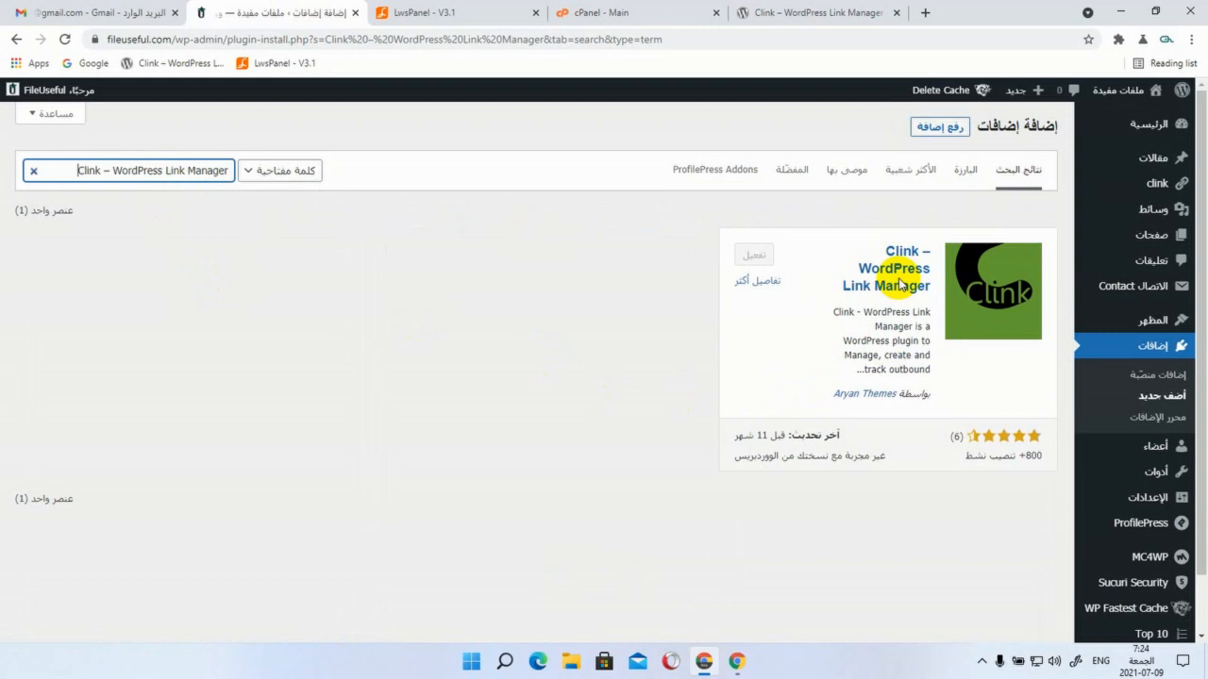
{"action": "left_click", "coordinate": [748, 258]}
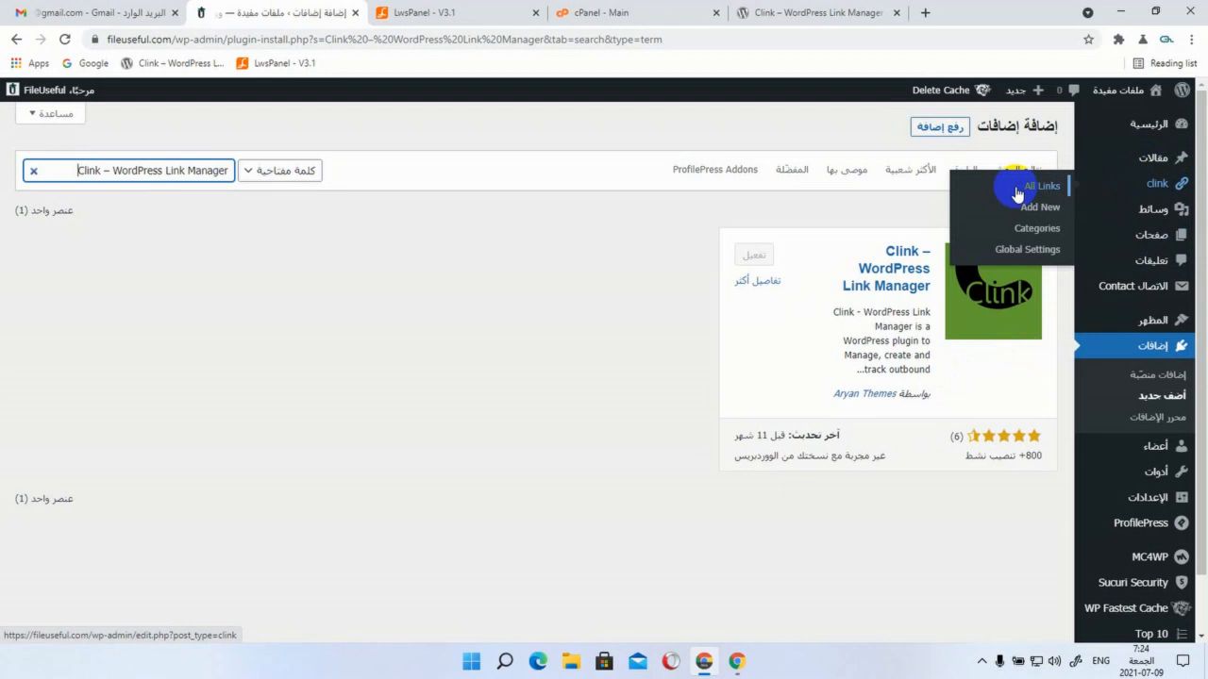
Try No for Powered By Aryan Themes and countdown in Clink's Global Settings, and set both back to Yes
{"action": "left_click", "coordinate": [1025, 253]}
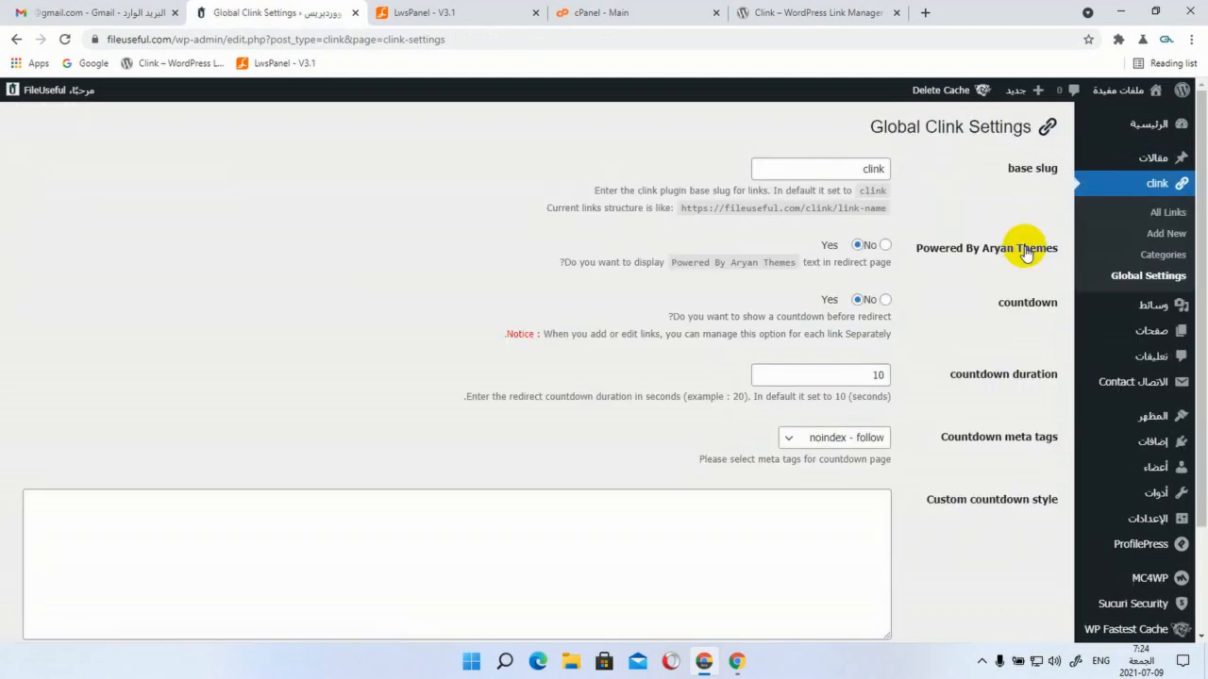
{"action": "left_click", "coordinate": [884, 245]}
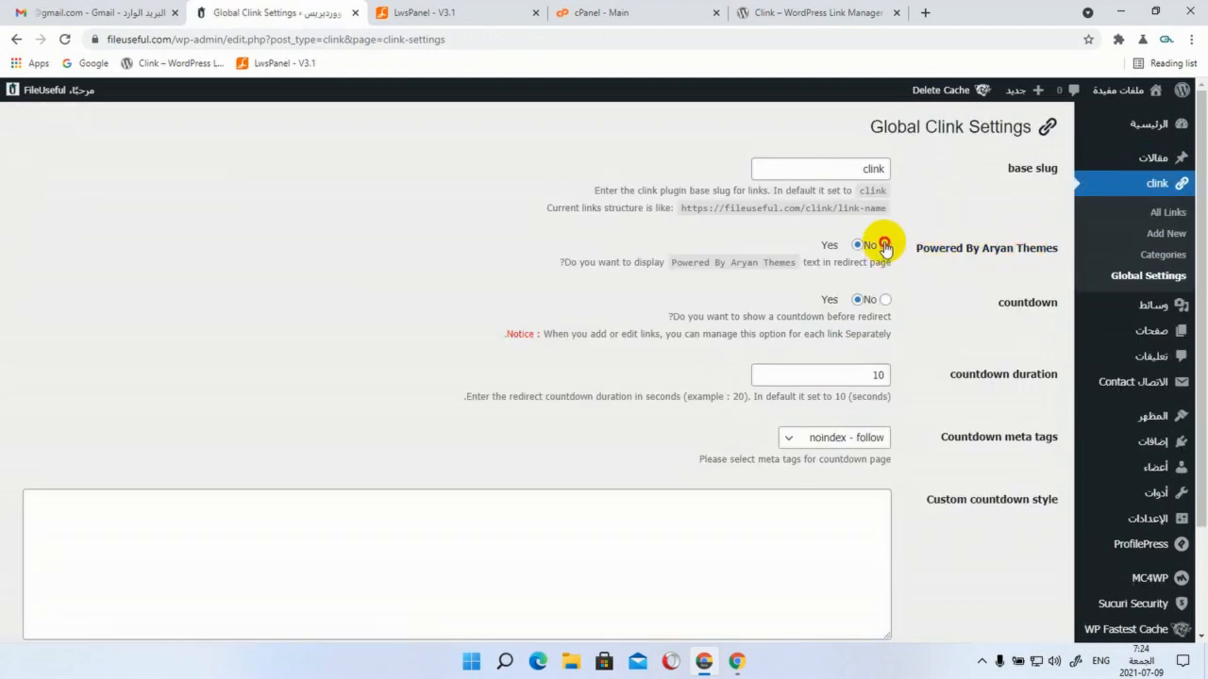
{"action": "left_click", "coordinate": [884, 299]}
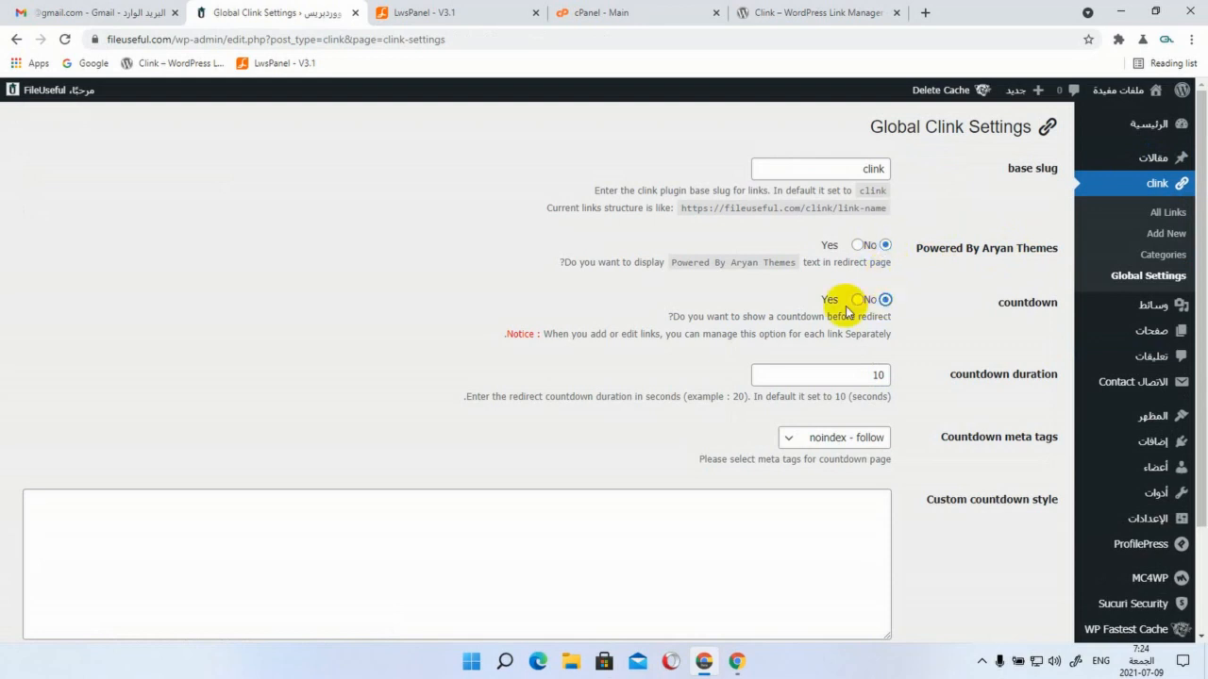
{"action": "left_click", "coordinate": [857, 300]}
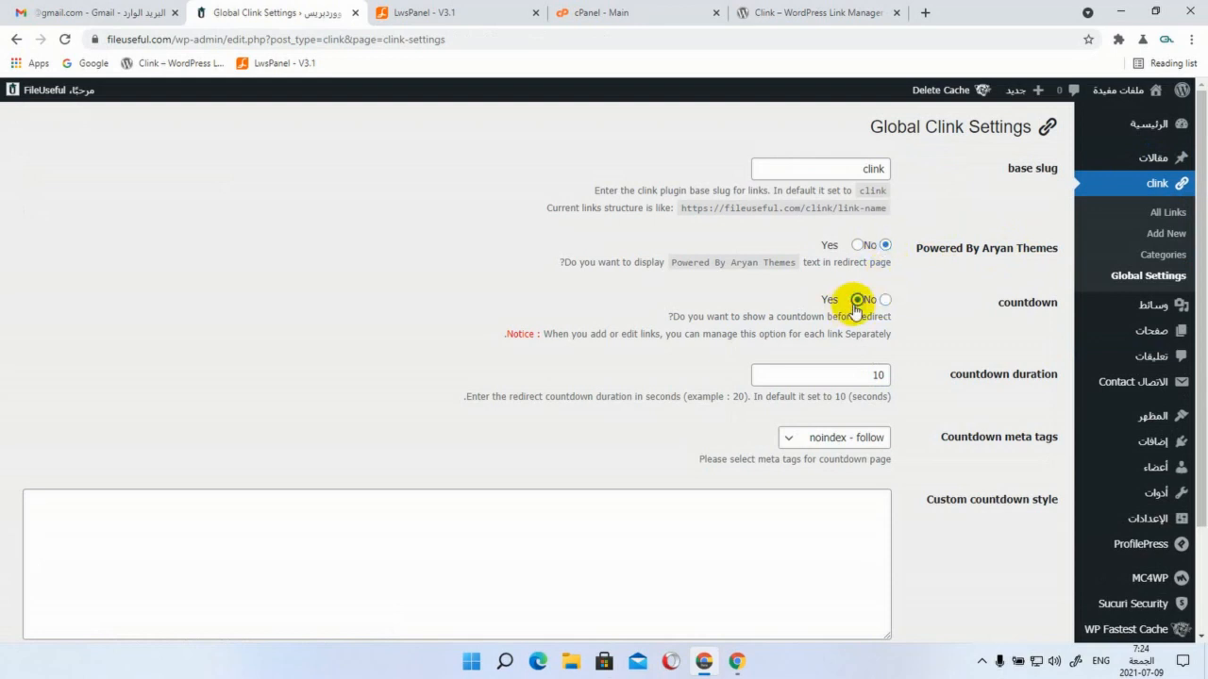
{"action": "left_click", "coordinate": [856, 246]}
{"action": "scroll", "coordinate": [647, 262], "scroll_direction": "down", "scroll_amount": 2}
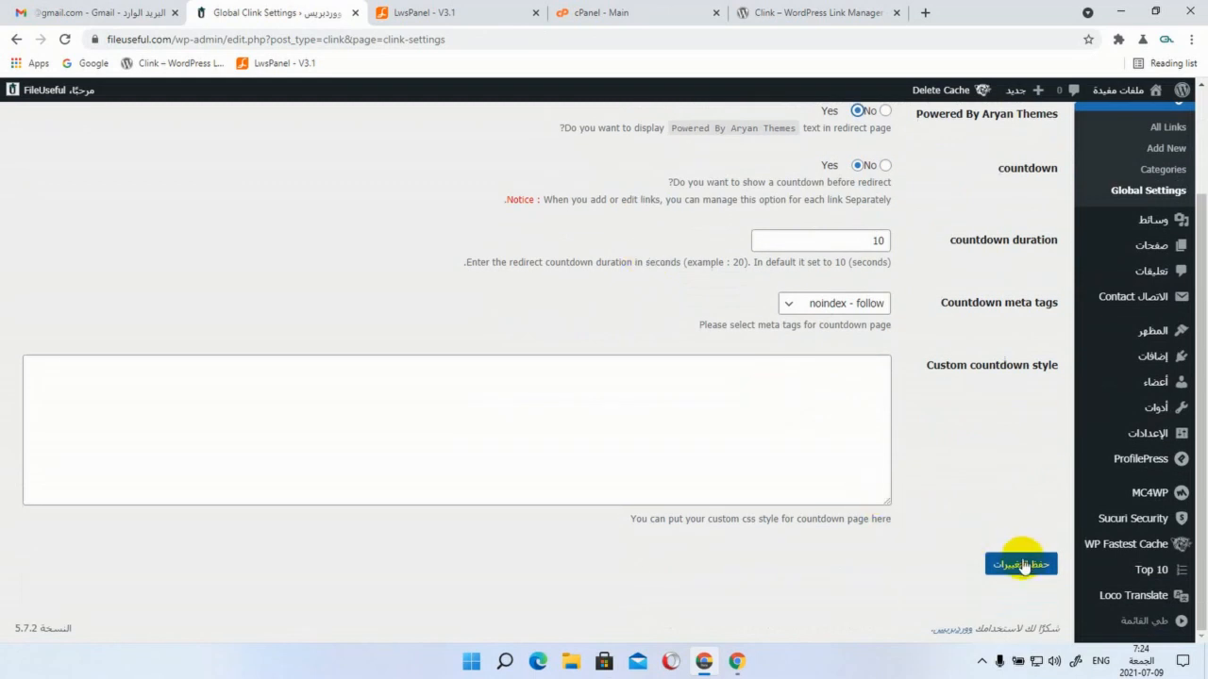
{"action": "scroll", "coordinate": [977, 497], "scroll_direction": "up", "scroll_amount": 3}
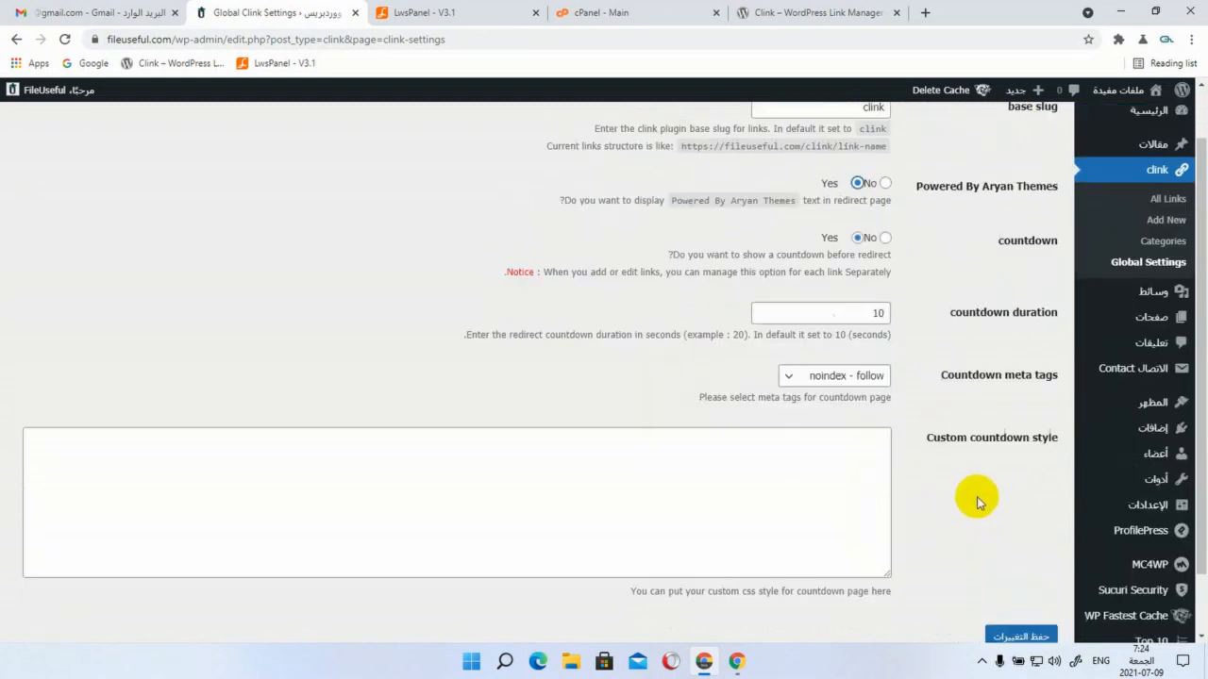
Open the list of all posts and open a second copy of it in a new browser tab
{"action": "mouse_move", "coordinate": [1182, 323]}
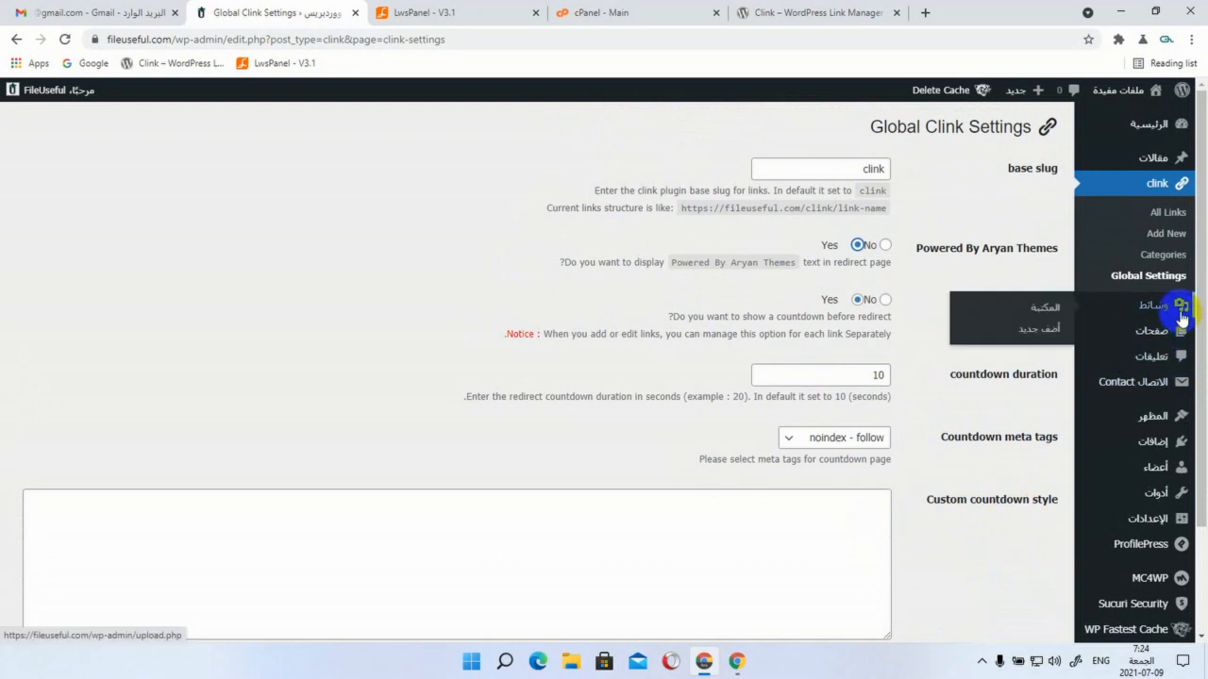
{"action": "left_click", "coordinate": [1174, 242]}
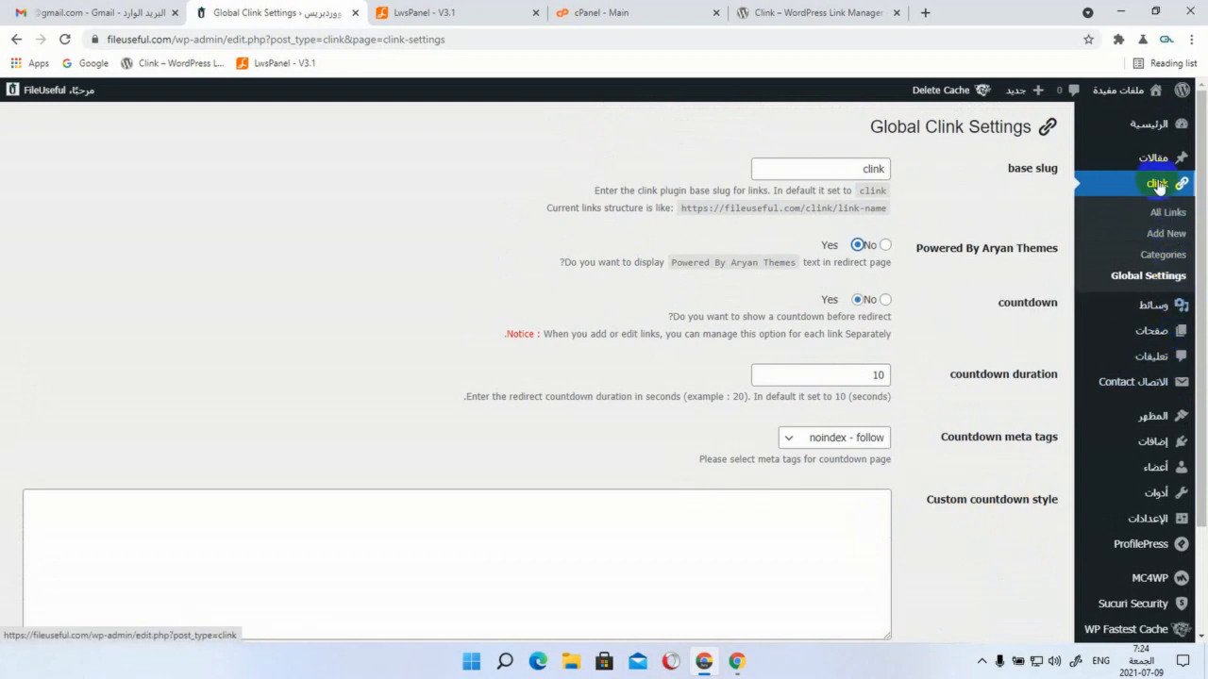
{"action": "mouse_move", "coordinate": [1150, 162]}
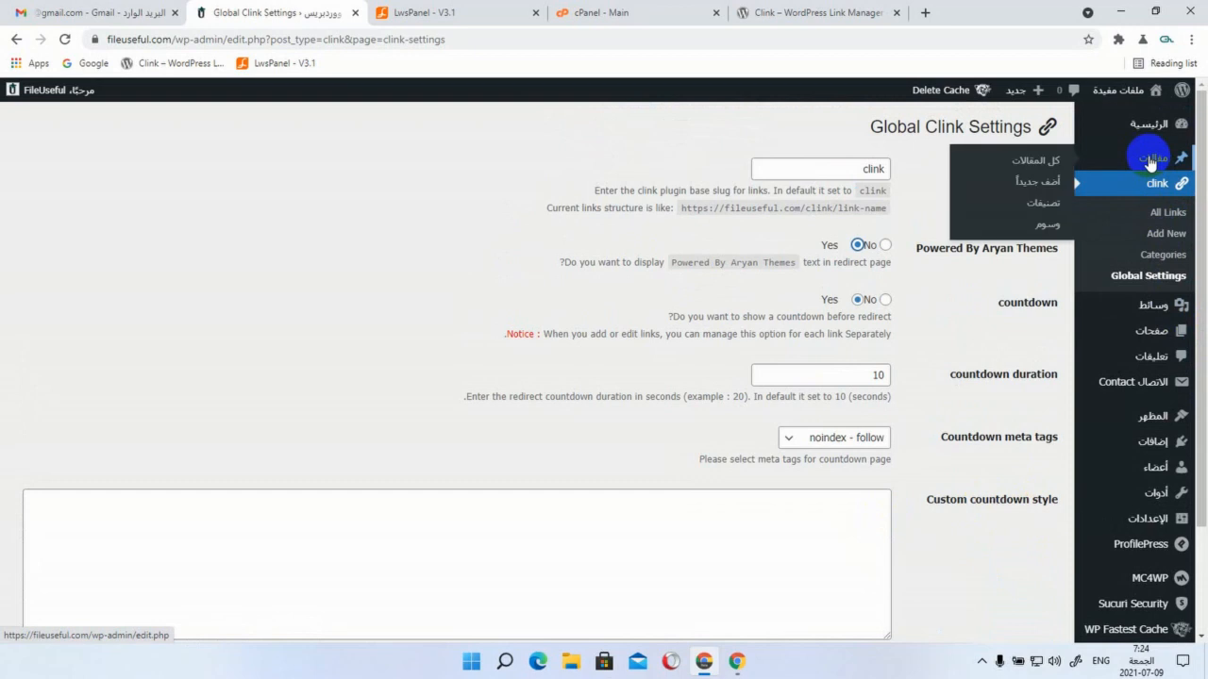
{"action": "left_click", "coordinate": [1054, 166]}
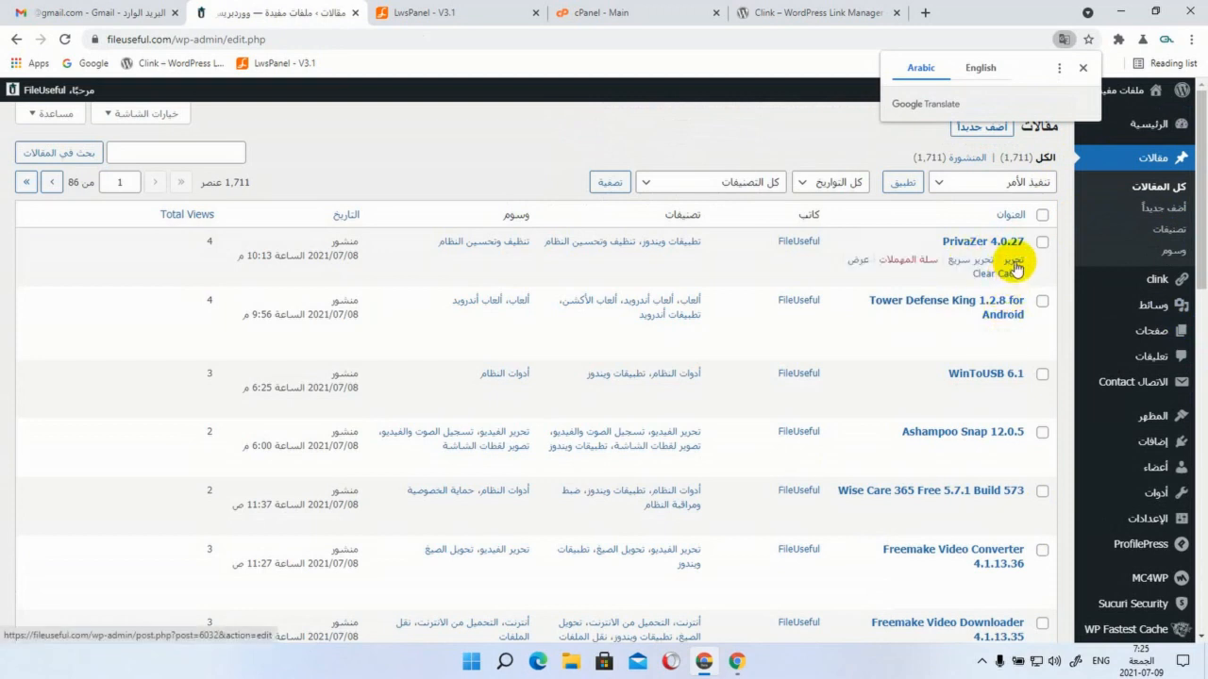
{"action": "right_click", "coordinate": [1147, 188]}
{"action": "left_click", "coordinate": [1048, 195]}
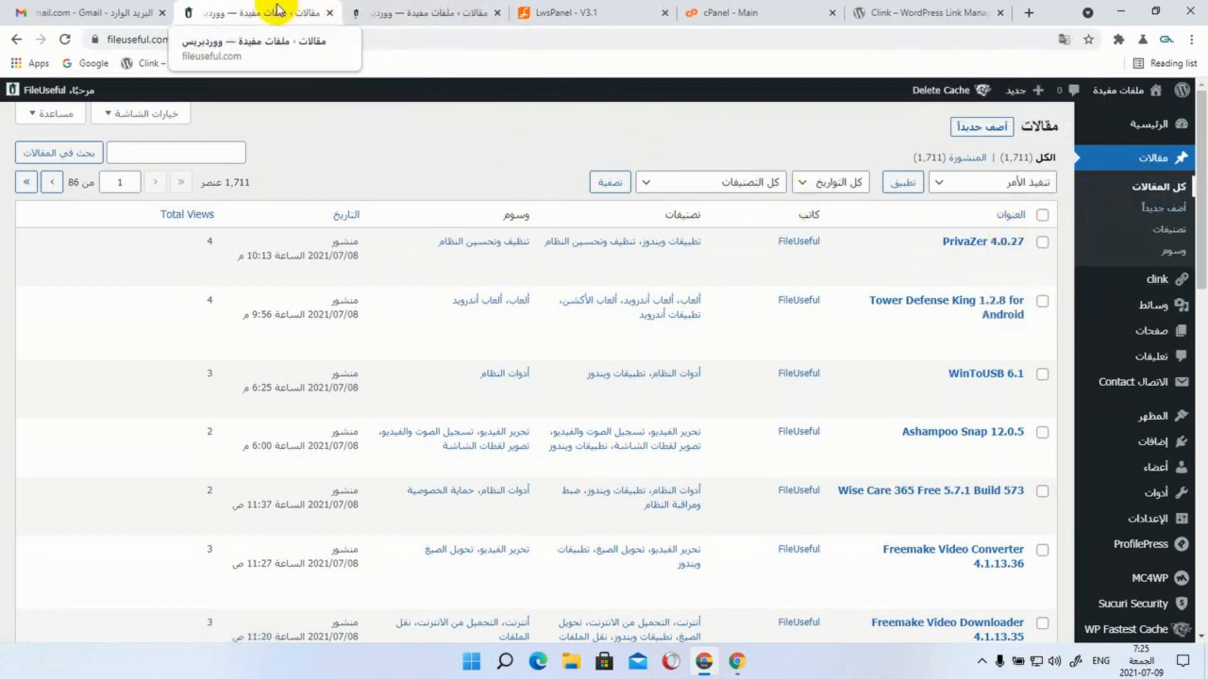
Open the PrivaZer 4.0.27 post for editing, dismiss the block editor's welcome guide, and locate the post's download links
{"action": "mouse_move", "coordinate": [1002, 281]}
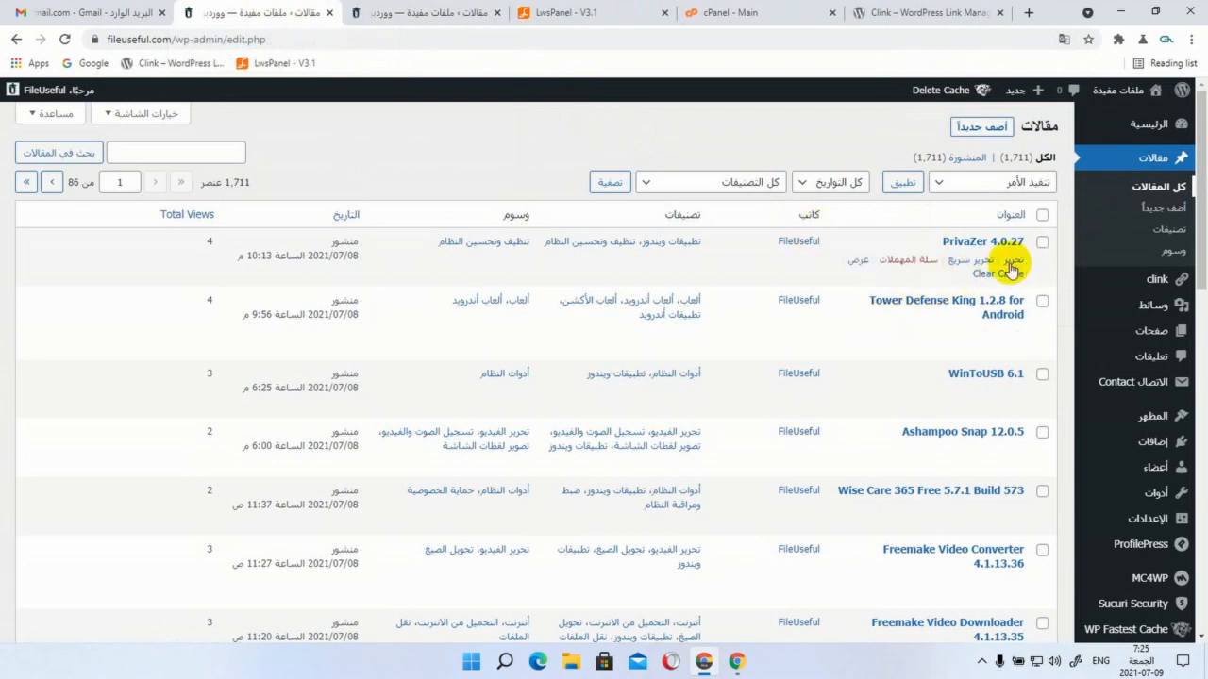
{"action": "left_click", "coordinate": [1011, 261]}
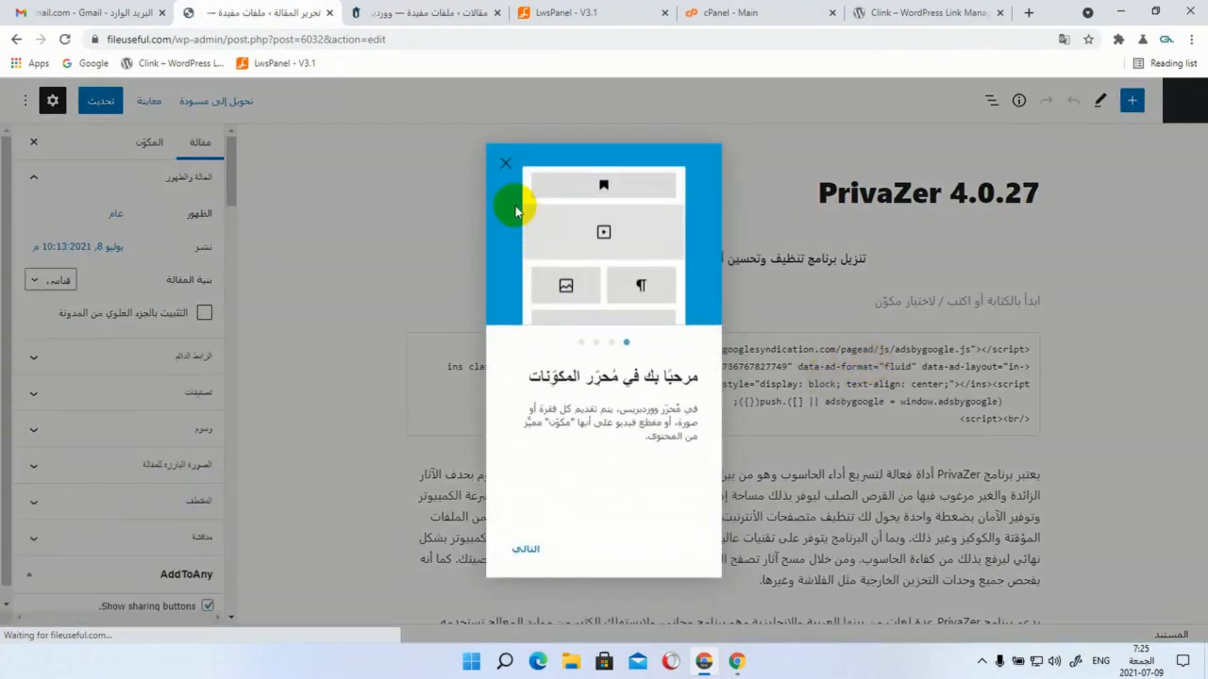
{"action": "left_click", "coordinate": [505, 164]}
{"action": "scroll", "coordinate": [798, 412], "scroll_direction": "down", "scroll_amount": 10}
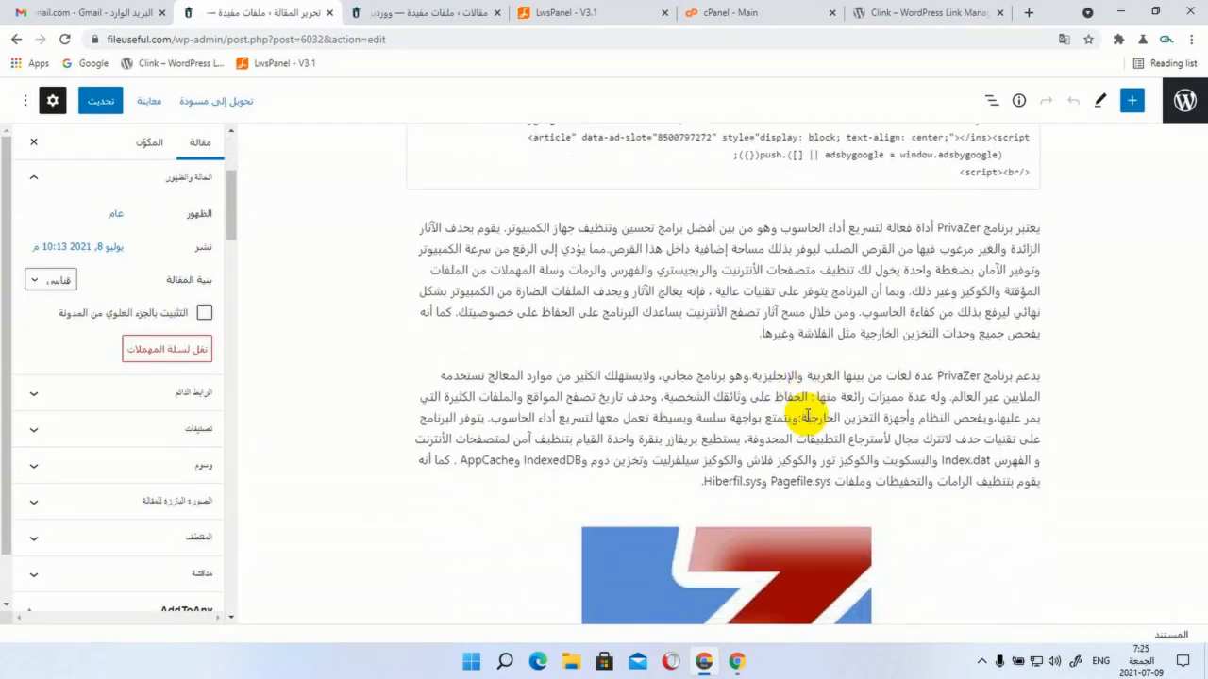
{"action": "scroll", "coordinate": [807, 413], "scroll_direction": "down", "scroll_amount": 8}
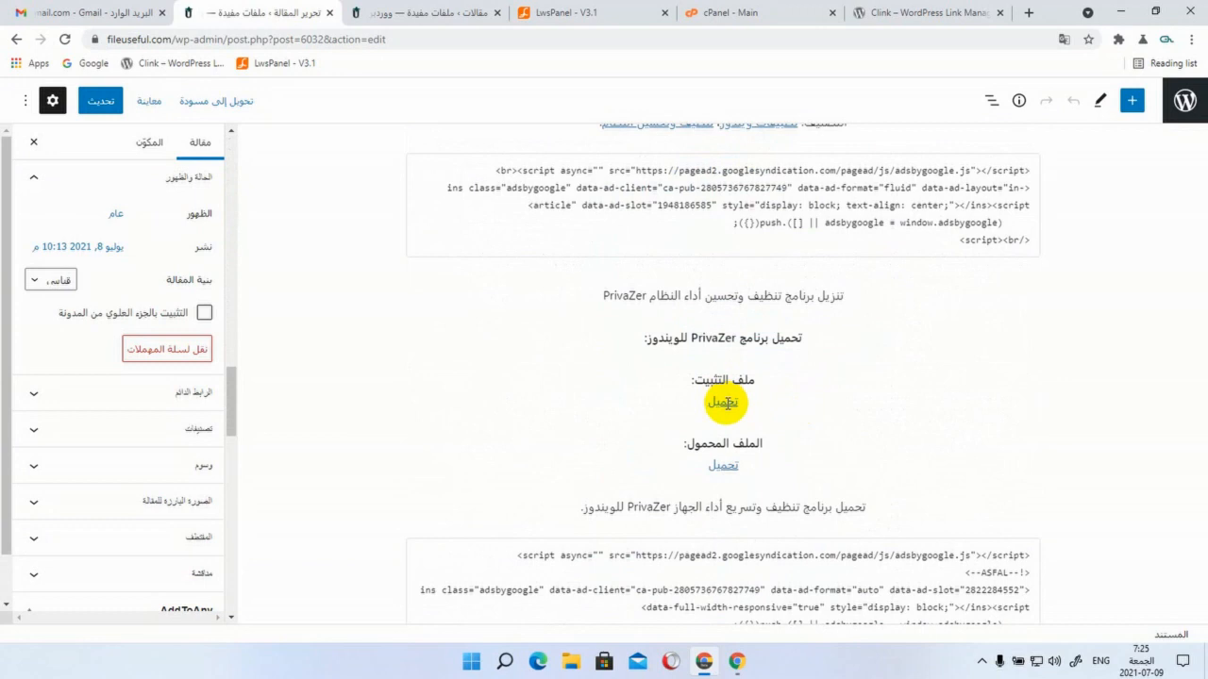
Copy the URL of the installer file's download link in the PrivaZer post, dismissing the download manager's prompt
{"action": "left_click", "coordinate": [724, 404]}
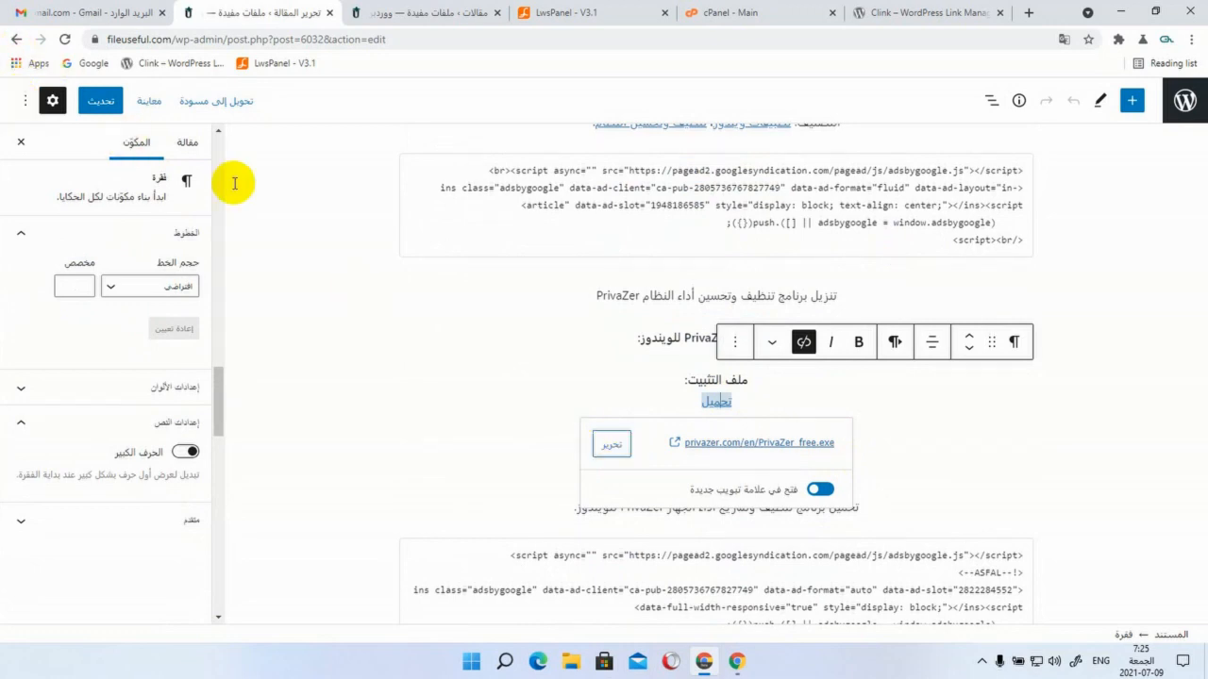
{"action": "left_click", "coordinate": [605, 446]}
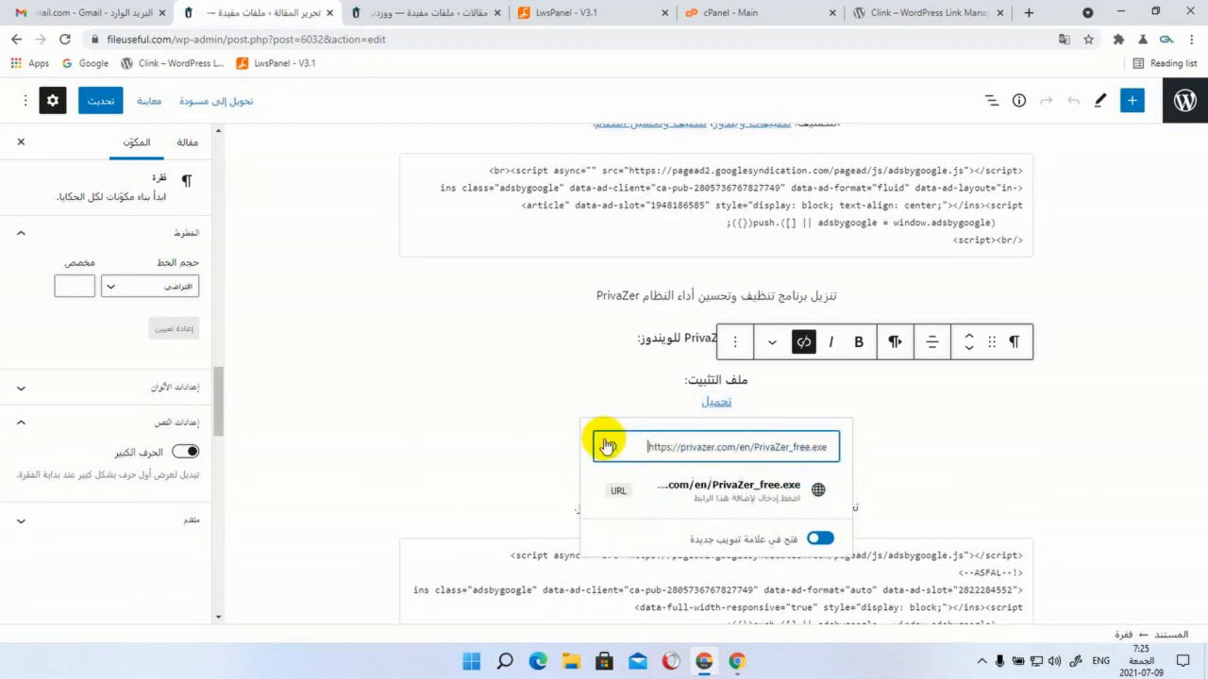
{"action": "triple_click", "coordinate": [709, 448]}
{"action": "right_click", "coordinate": [709, 448]}
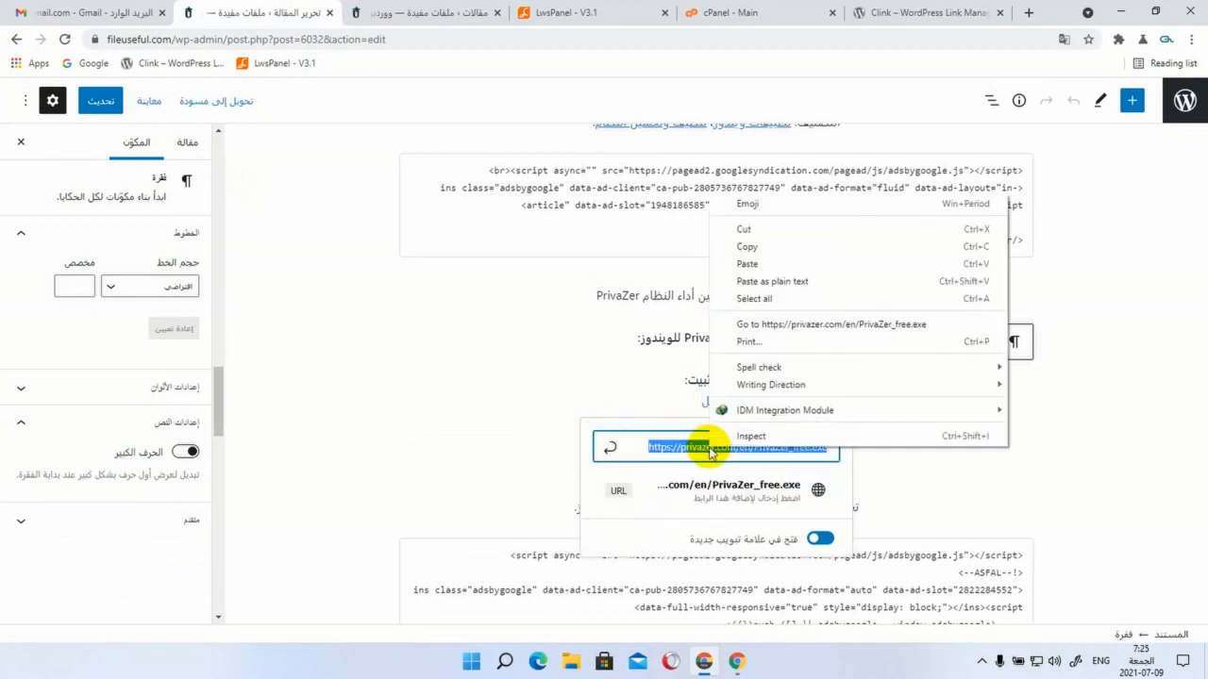
{"action": "left_click", "coordinate": [747, 248]}
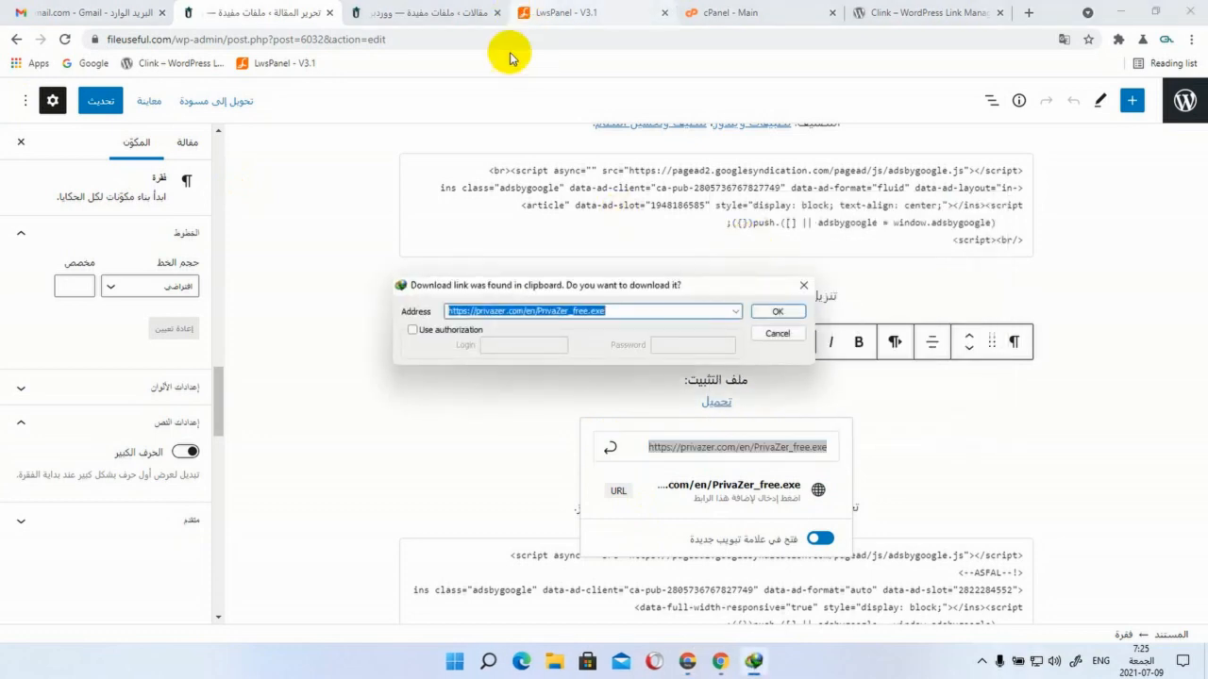
{"action": "left_click", "coordinate": [779, 335]}
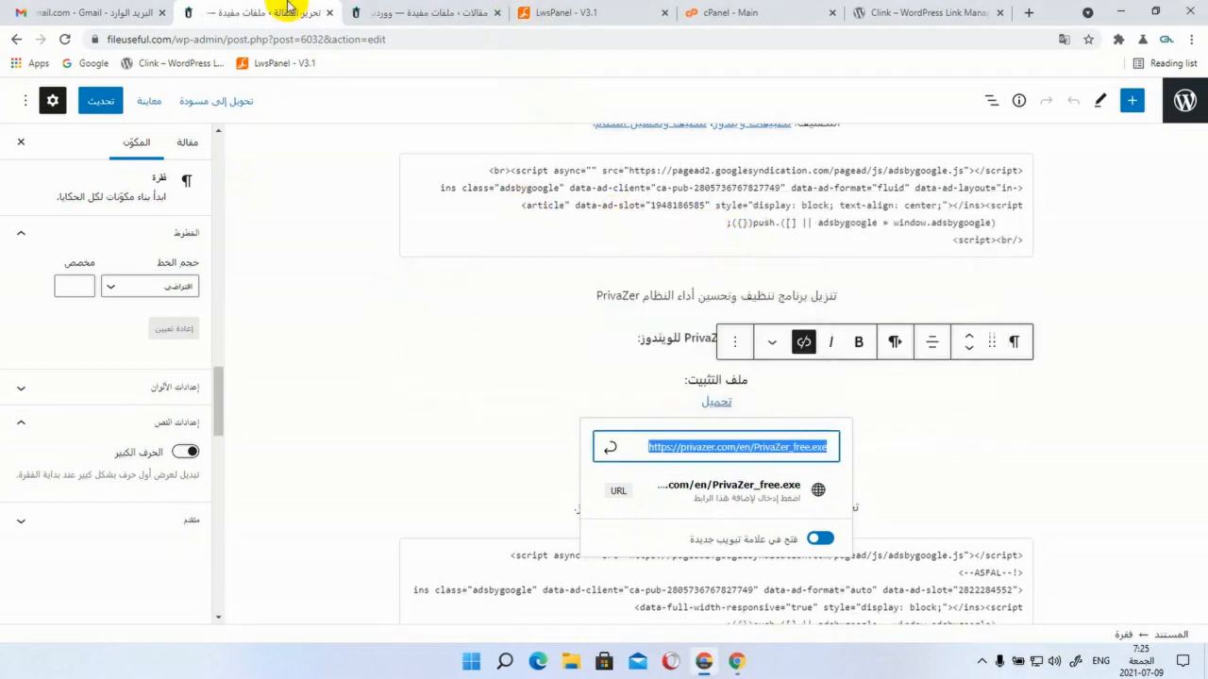
{"action": "left_click", "coordinate": [370, 11]}
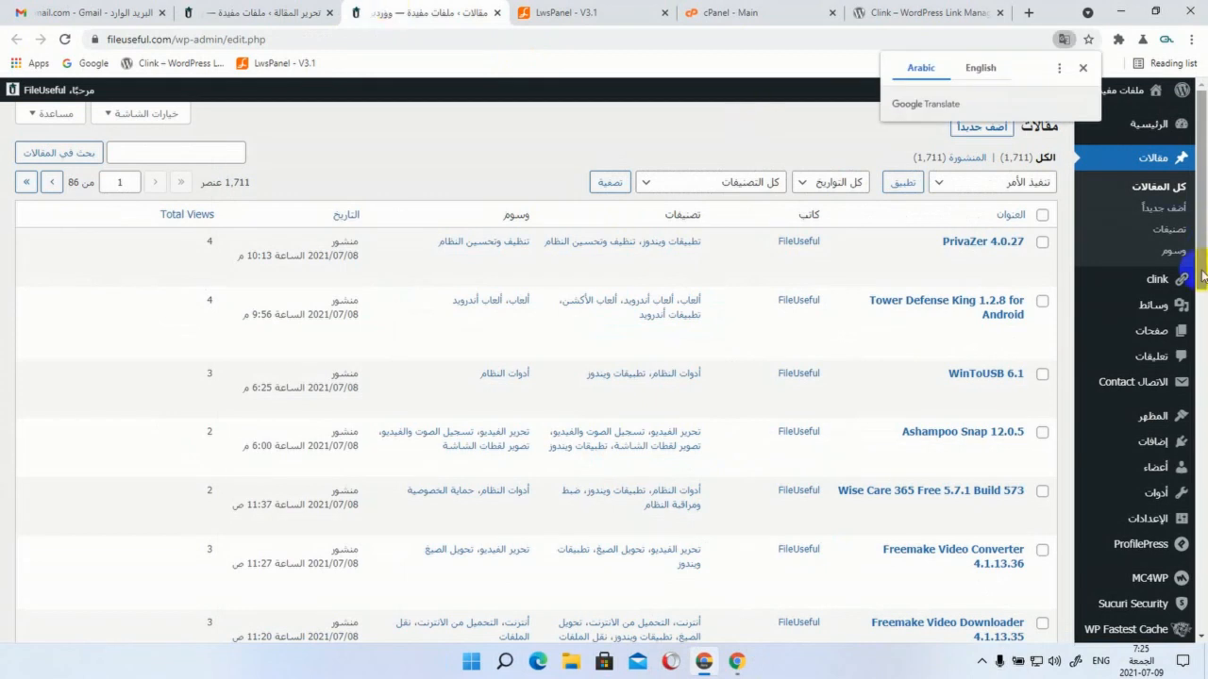
{"action": "left_click", "coordinate": [1151, 283]}
{"action": "left_click", "coordinate": [1044, 304]}
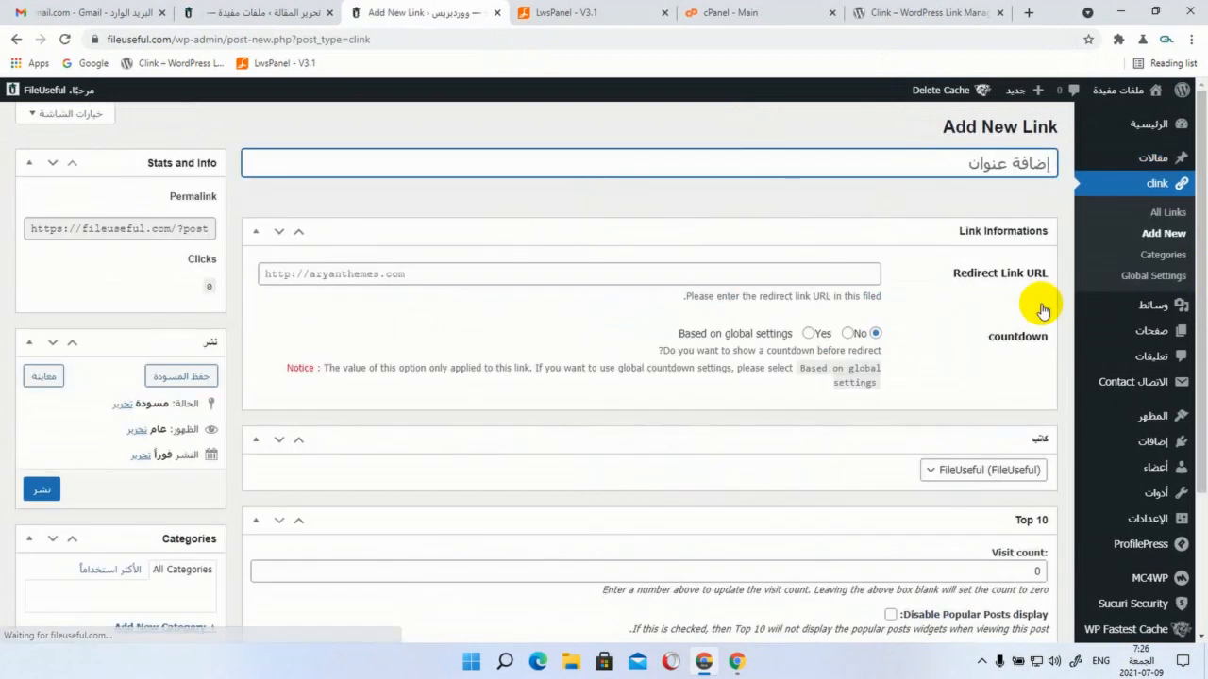
{"action": "right_click", "coordinate": [386, 163]}
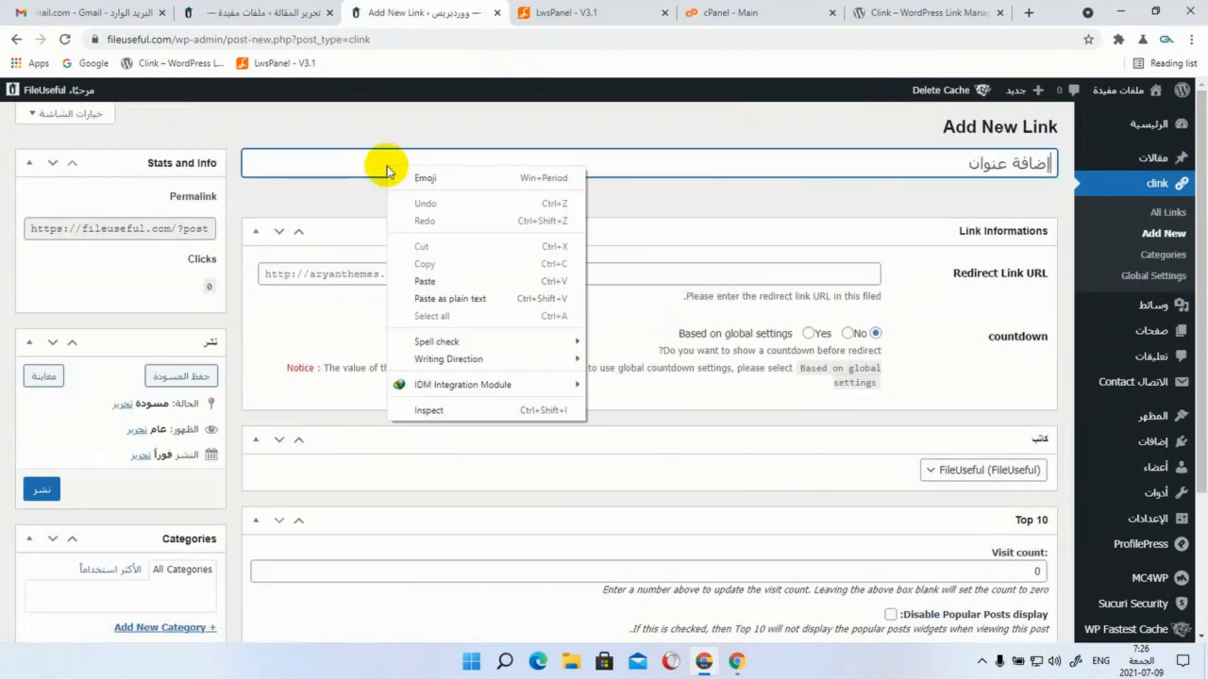
{"action": "left_click", "coordinate": [426, 282]}
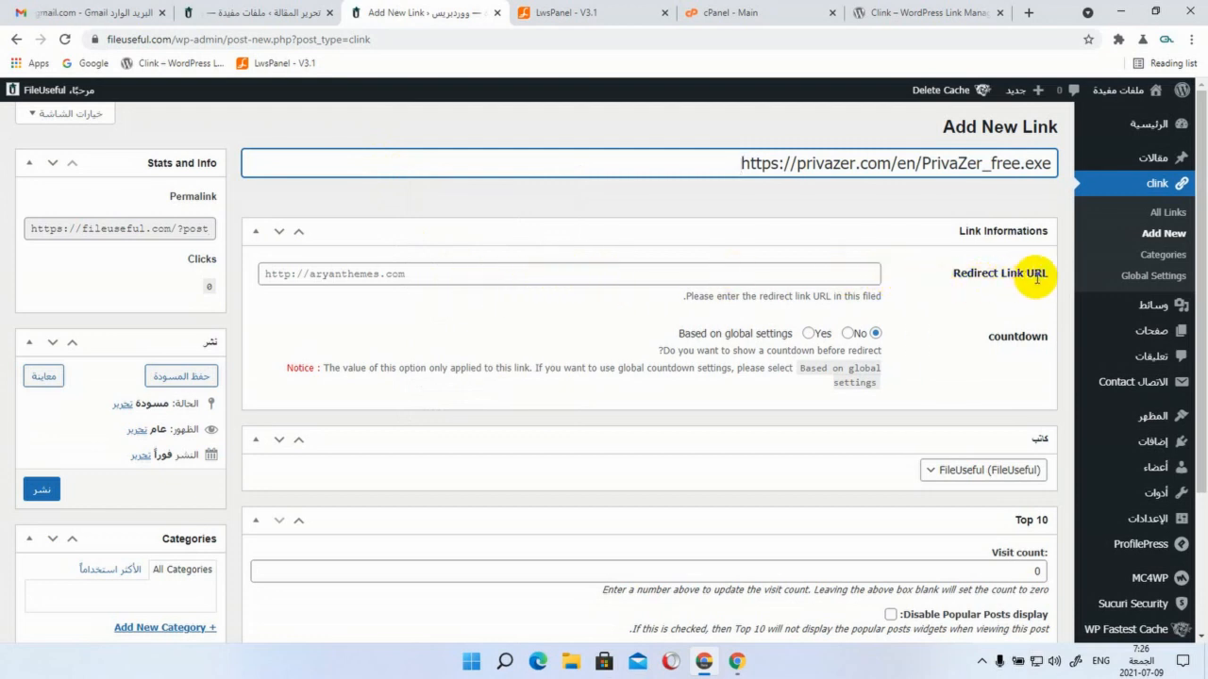
Paste the same PrivaZer_free.exe URL as the Redirect Link URL with countdown set to Yes, and publish the link
{"action": "right_click", "coordinate": [413, 275]}
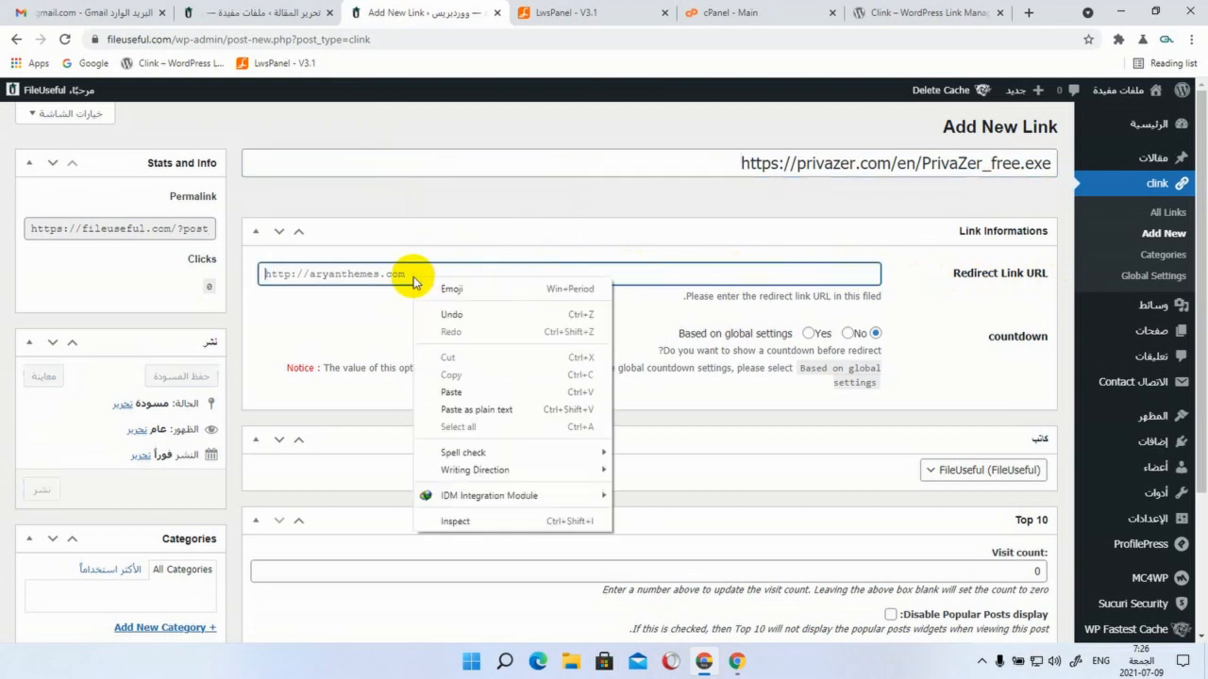
{"action": "left_click", "coordinate": [455, 395]}
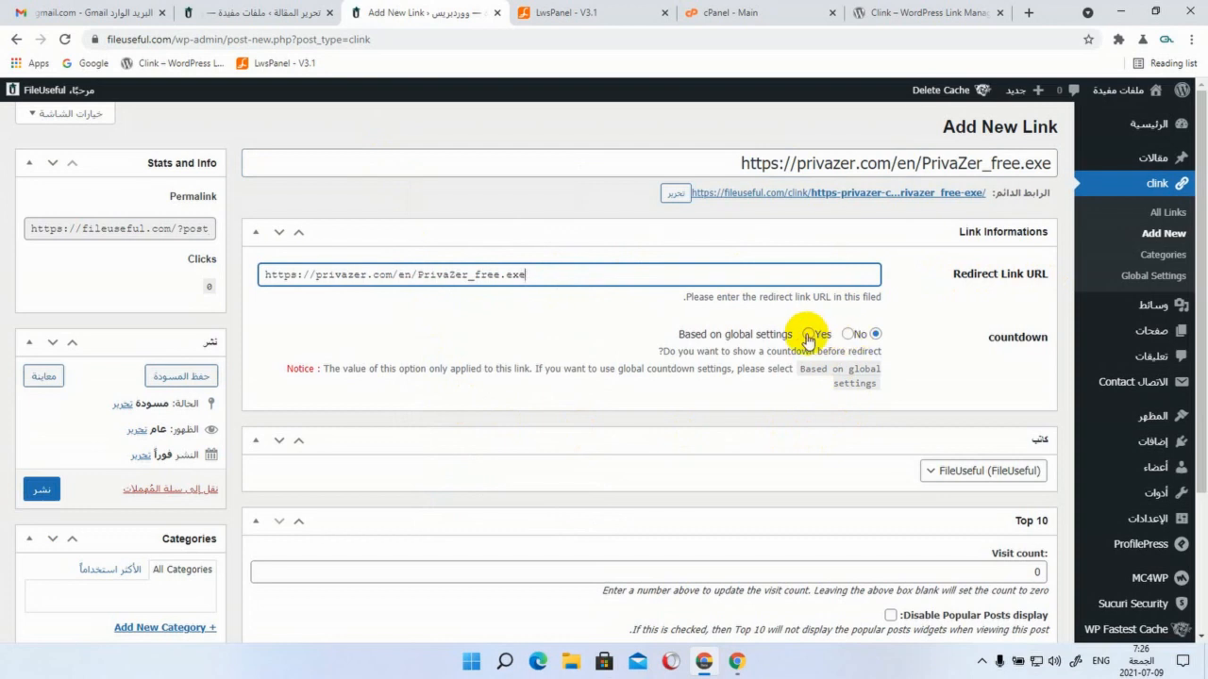
{"action": "left_click", "coordinate": [807, 334]}
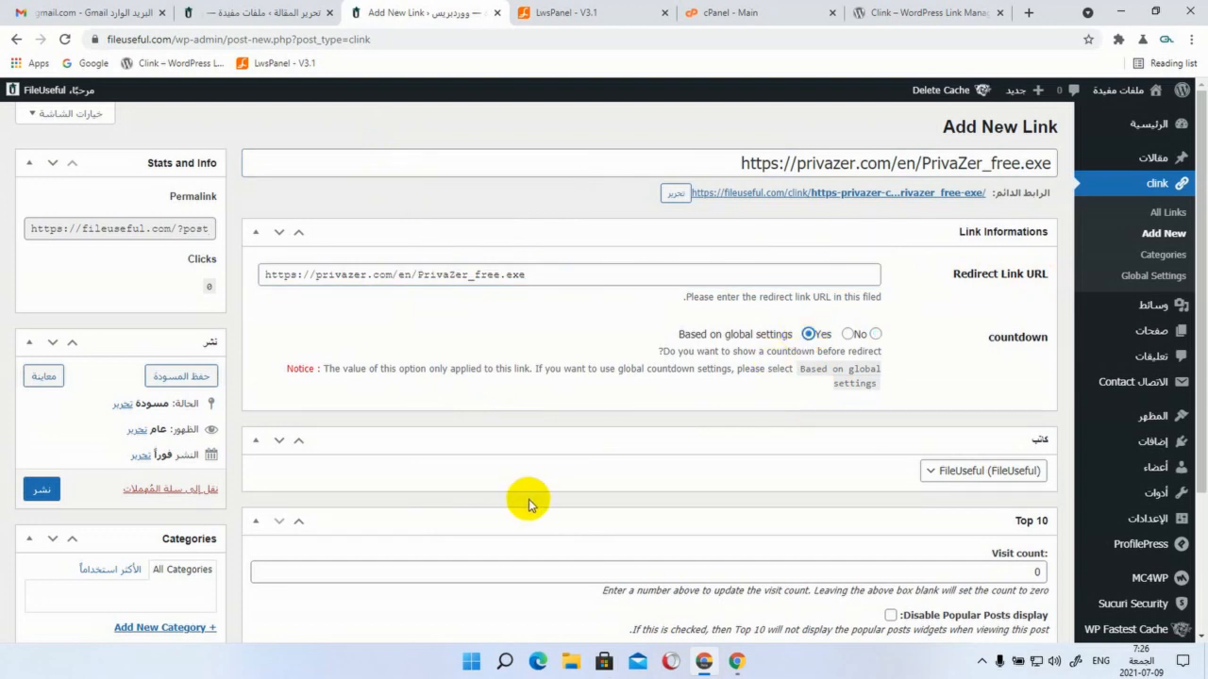
{"action": "left_click", "coordinate": [35, 491]}
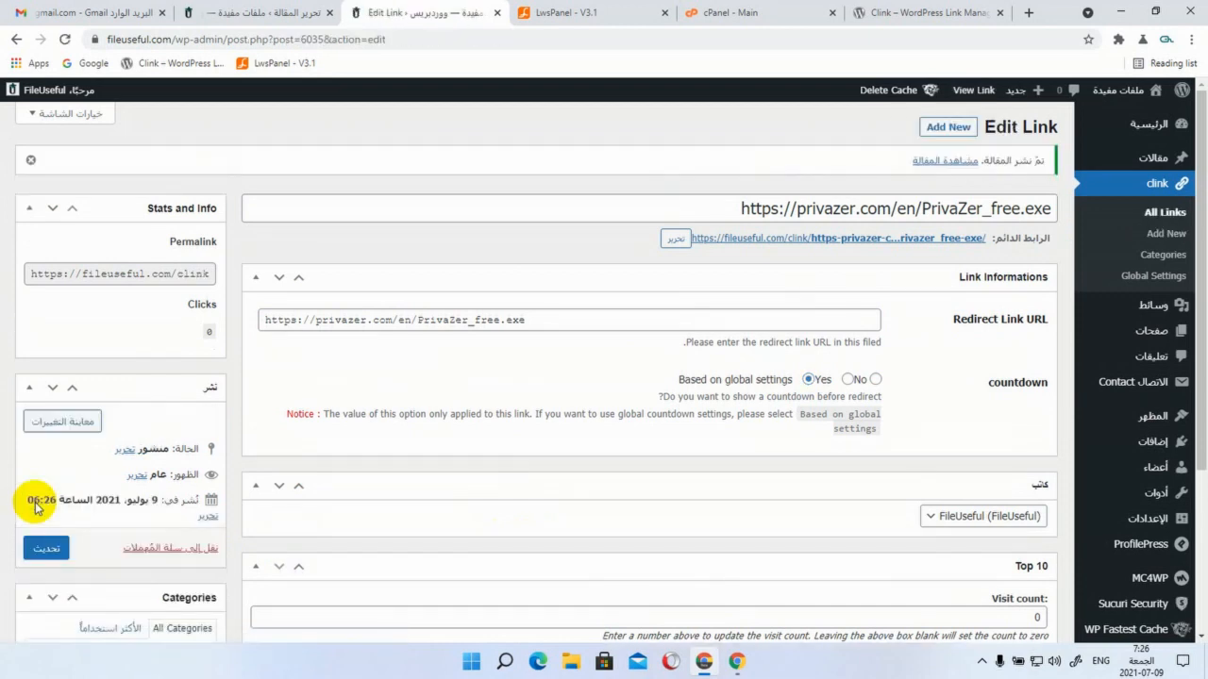
Copy the published Clink link's full permalink from its Stats and Info section
{"action": "left_click", "coordinate": [130, 273]}
{"action": "triple_click", "coordinate": [129, 273]}
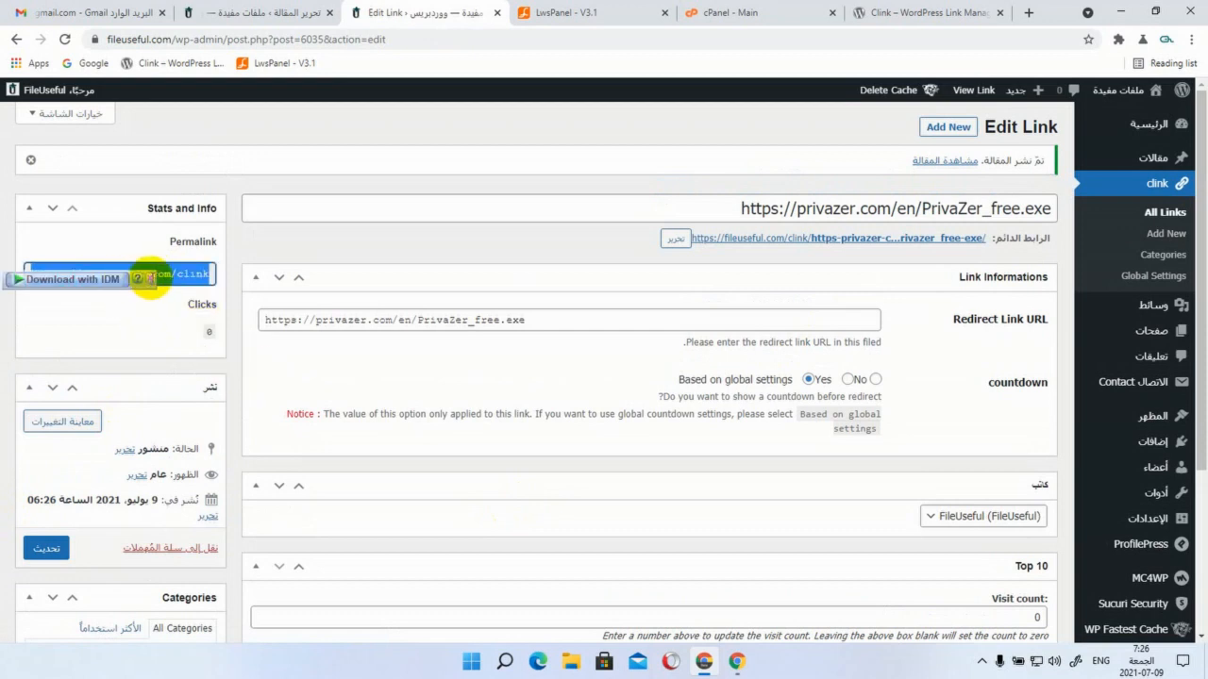
{"action": "right_click", "coordinate": [152, 276]}
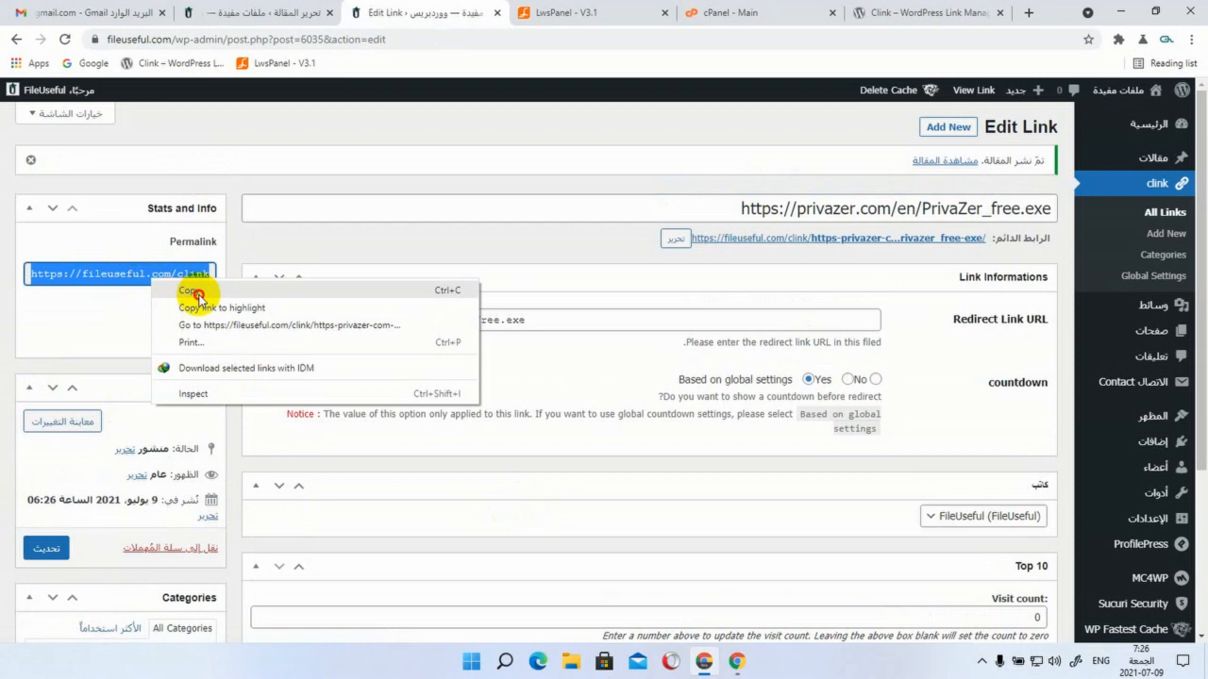
{"action": "left_click", "coordinate": [192, 291]}
Return to the PrivaZer post's browser tab and switch the post to the code editor
{"action": "left_click", "coordinate": [227, 12]}
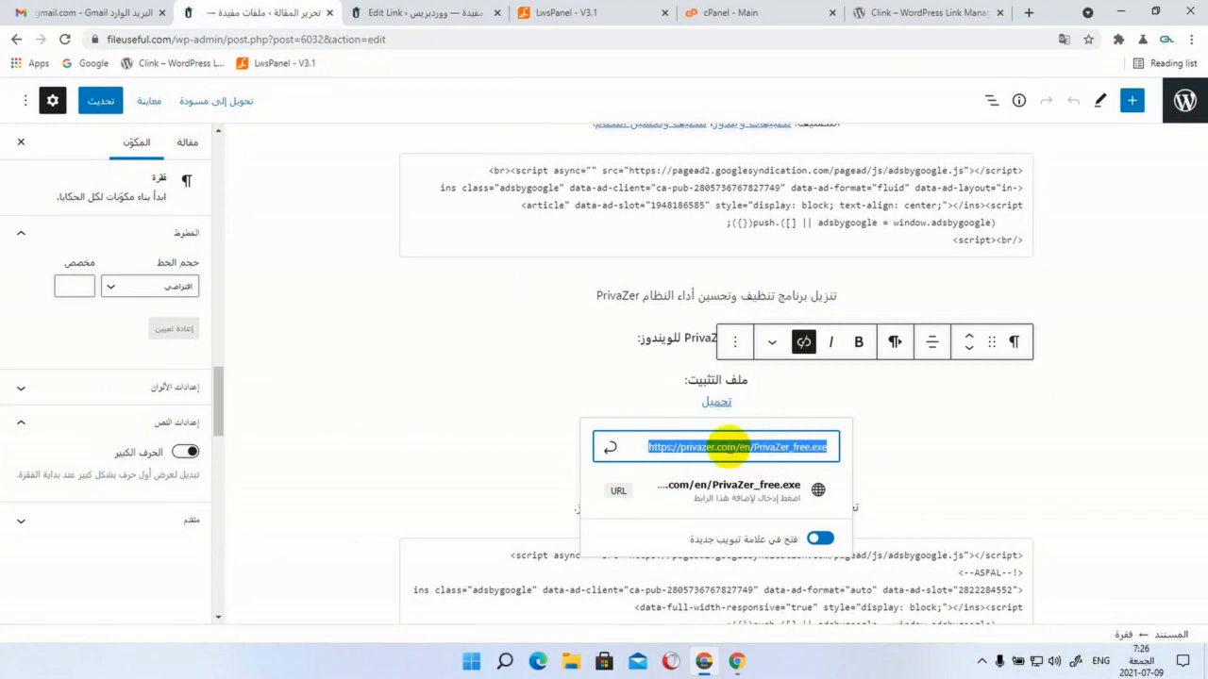
{"action": "left_click", "coordinate": [25, 102]}
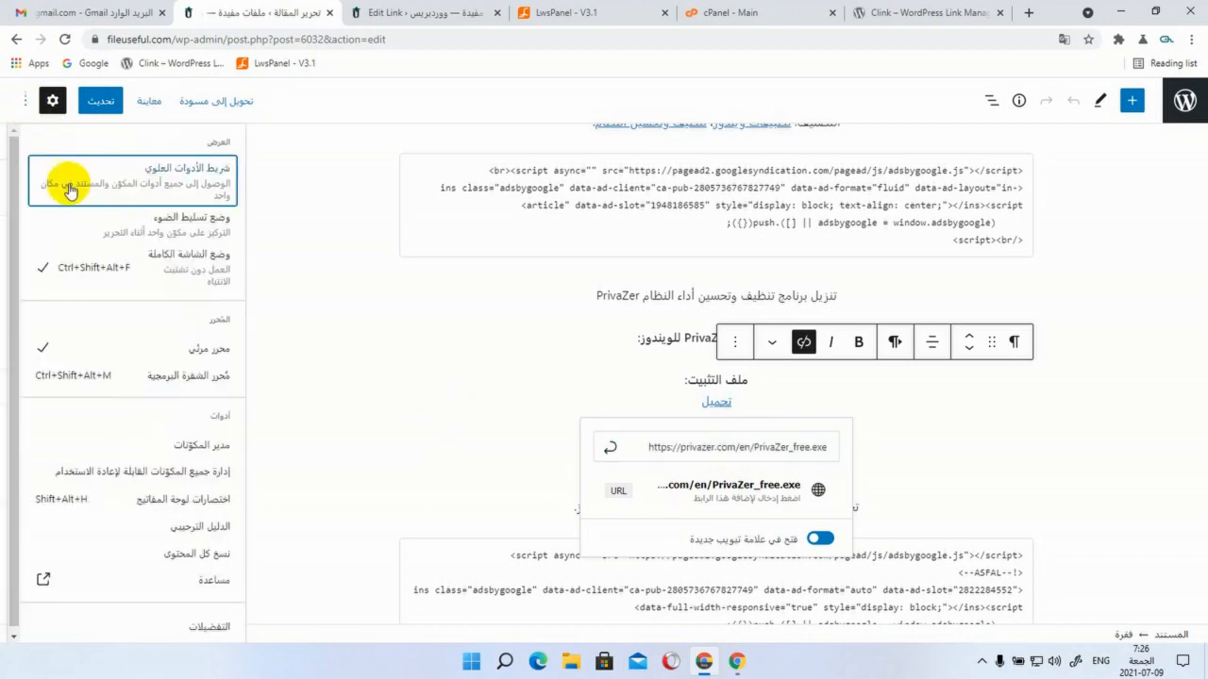
{"action": "left_click", "coordinate": [163, 378]}
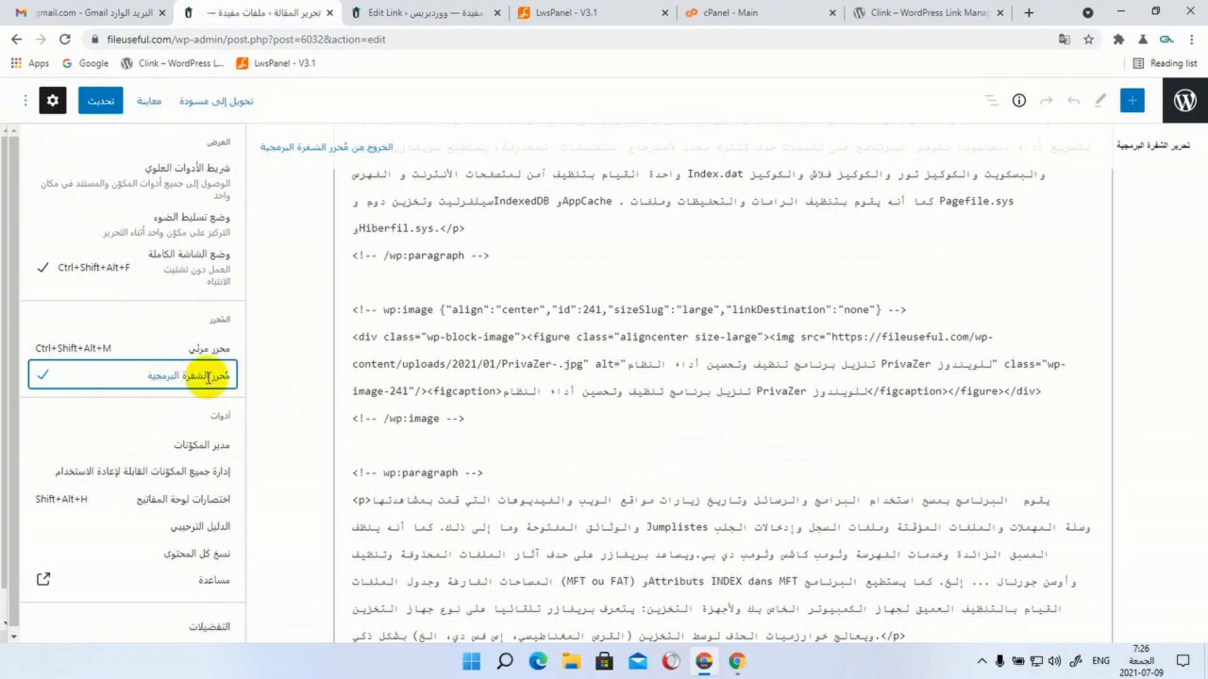
{"action": "scroll", "coordinate": [789, 483], "scroll_direction": "down", "scroll_amount": 3}
{"action": "scroll", "coordinate": [789, 483], "scroll_direction": "down", "scroll_amount": 8}
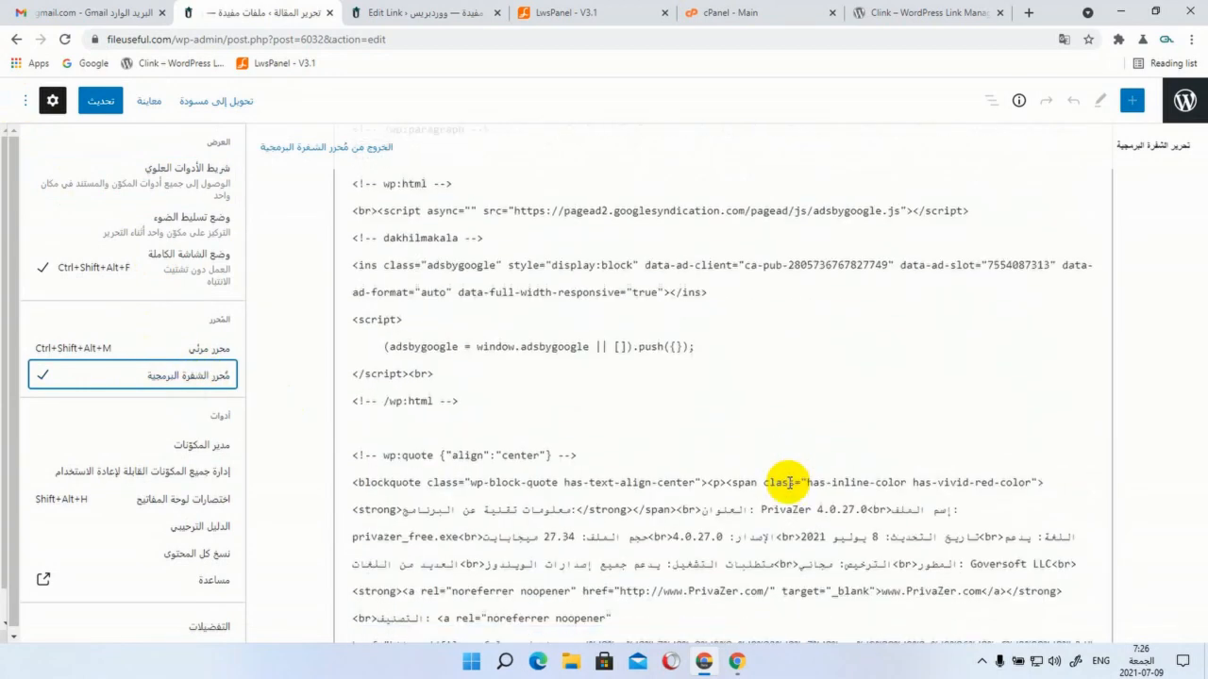
{"action": "scroll", "coordinate": [789, 483], "scroll_direction": "down", "scroll_amount": 10}
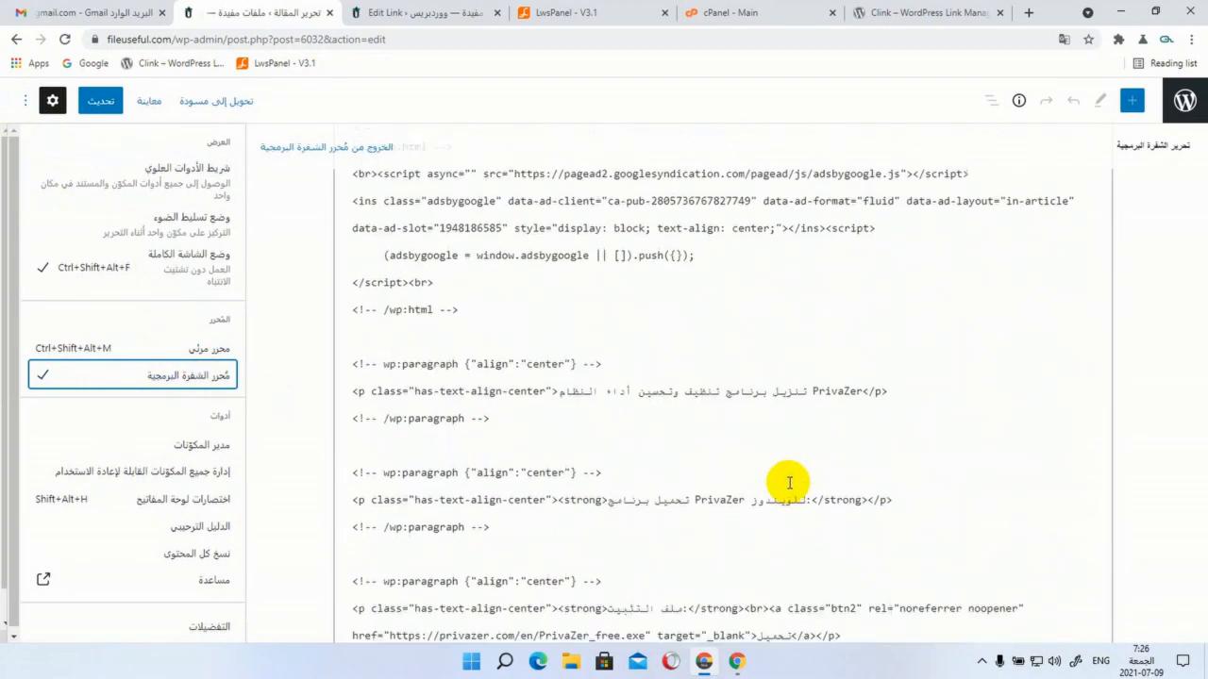
{"action": "scroll", "coordinate": [788, 484], "scroll_direction": "down", "scroll_amount": 6}
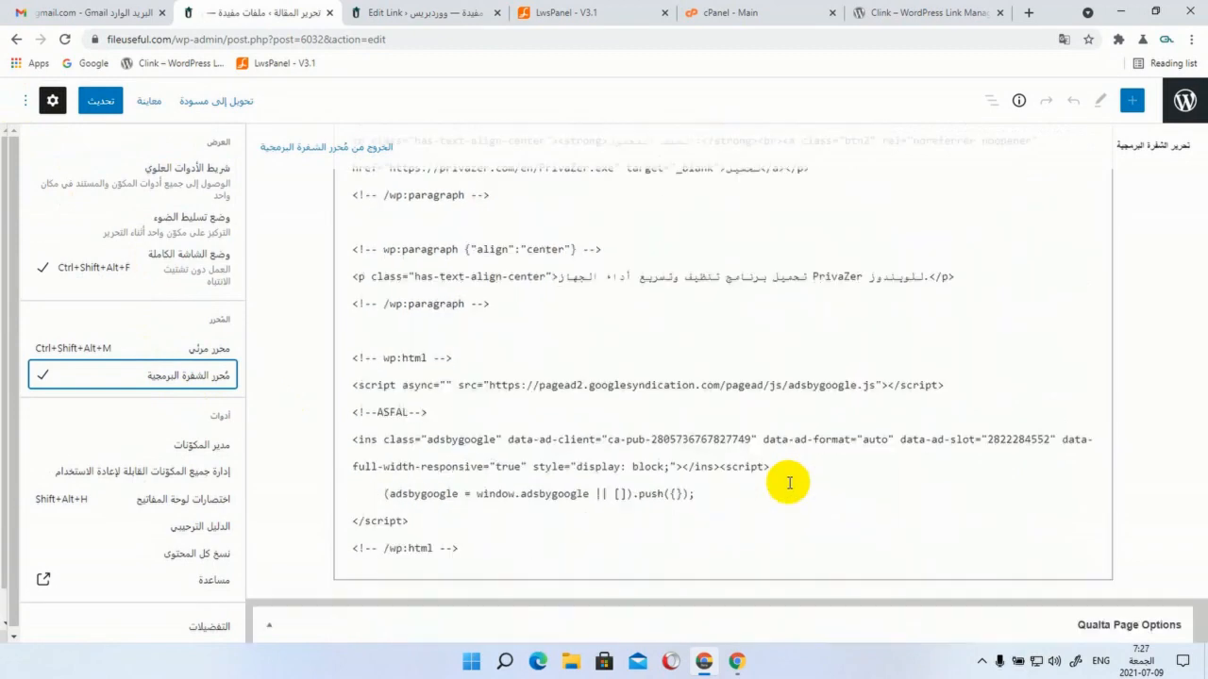
{"action": "scroll", "coordinate": [789, 483], "scroll_direction": "up", "scroll_amount": 3}
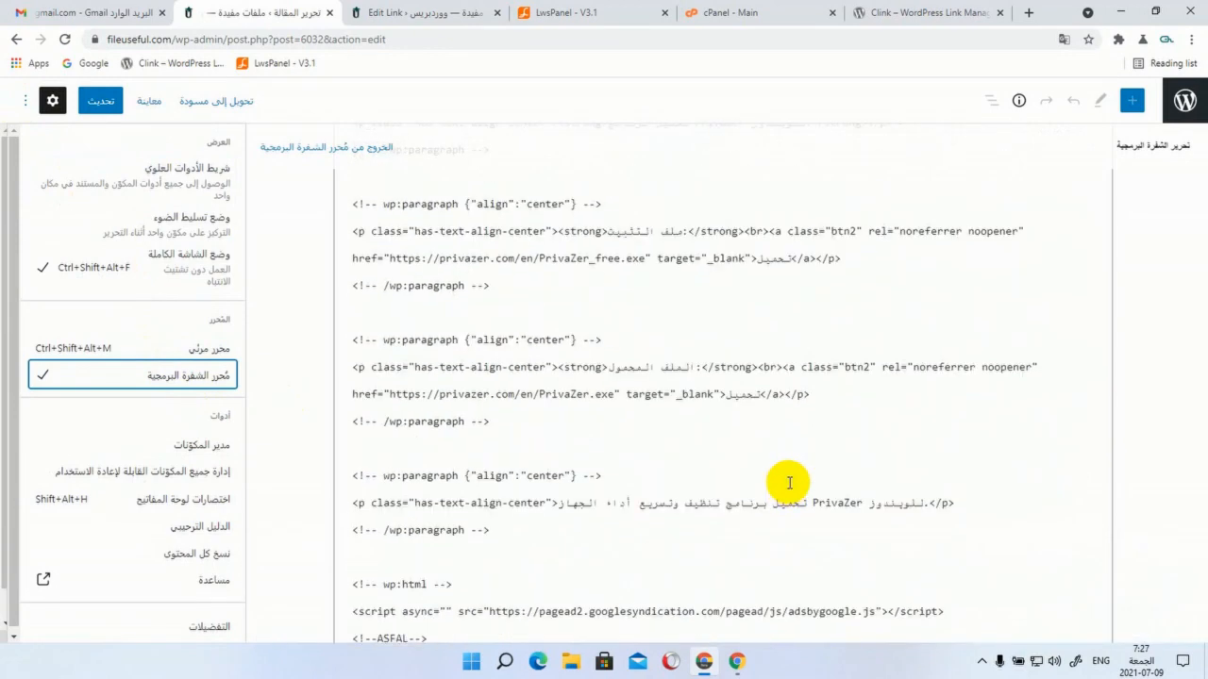
{"action": "double_click", "coordinate": [616, 397]}
{"action": "left_click", "coordinate": [613, 394]}
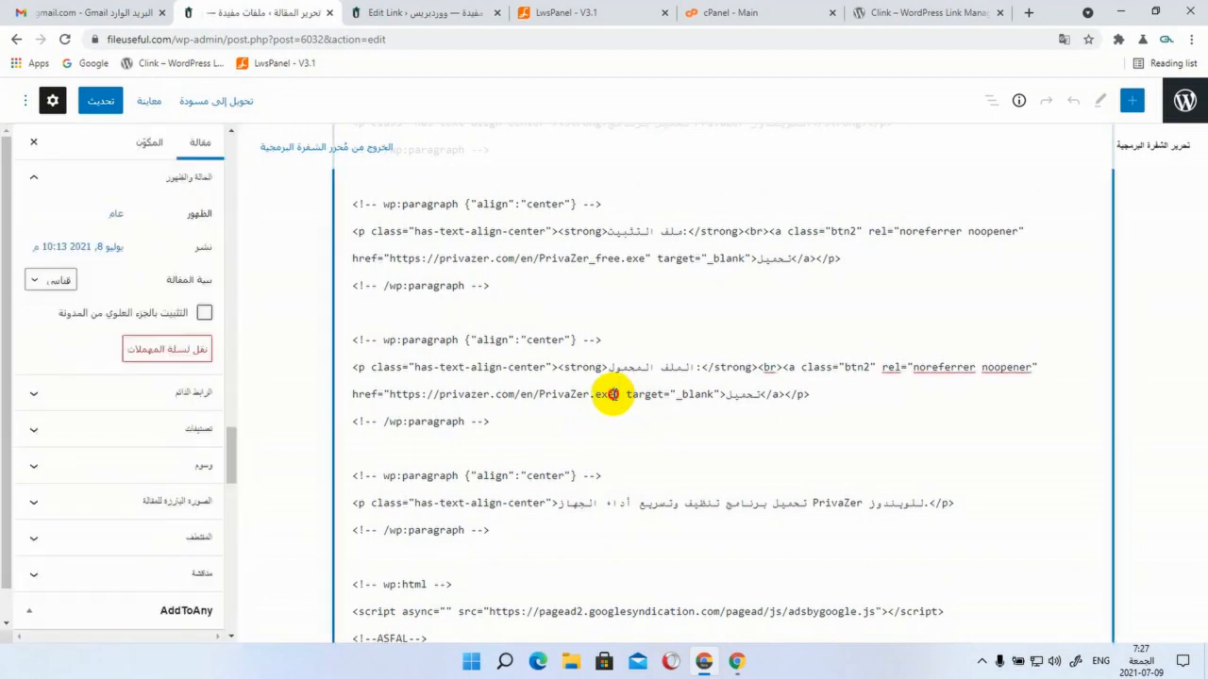
{"action": "left_click_drag", "start_coordinate": [614, 387], "coordinate": [393, 389]}
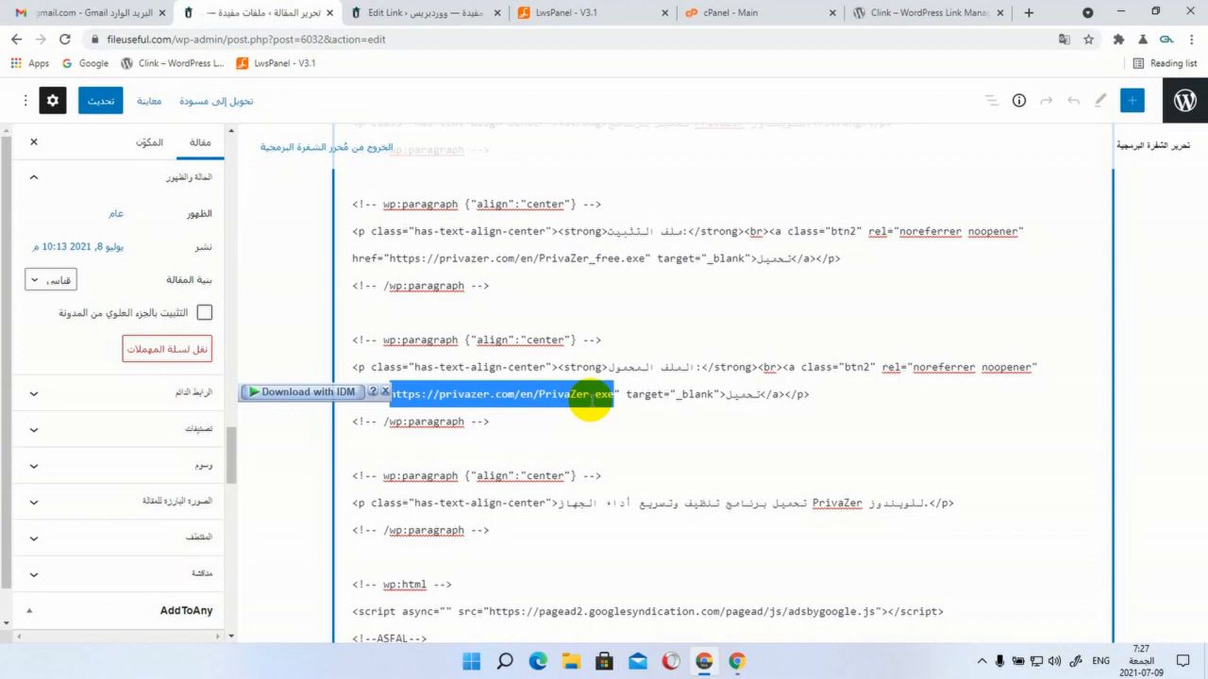
{"action": "key", "text": "ctrl+v"}
{"action": "left_click", "coordinate": [663, 423]}
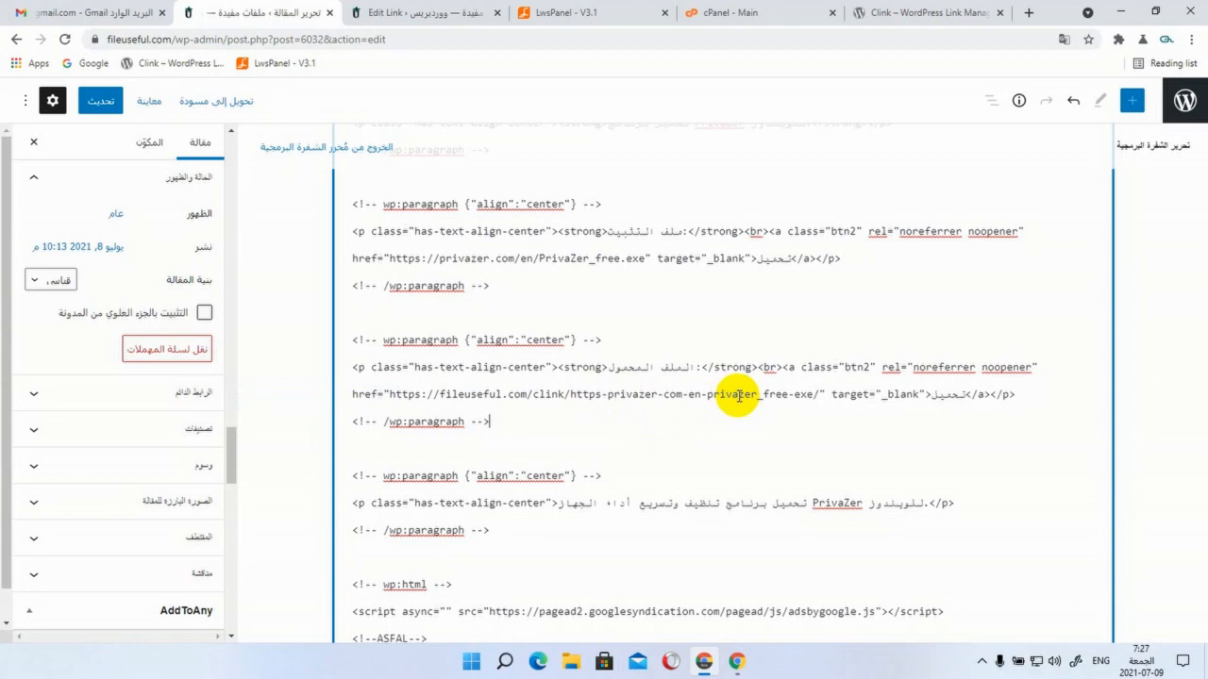
Switch the post back to the visual editor and update it with the changed download link
{"action": "left_click", "coordinate": [26, 100]}
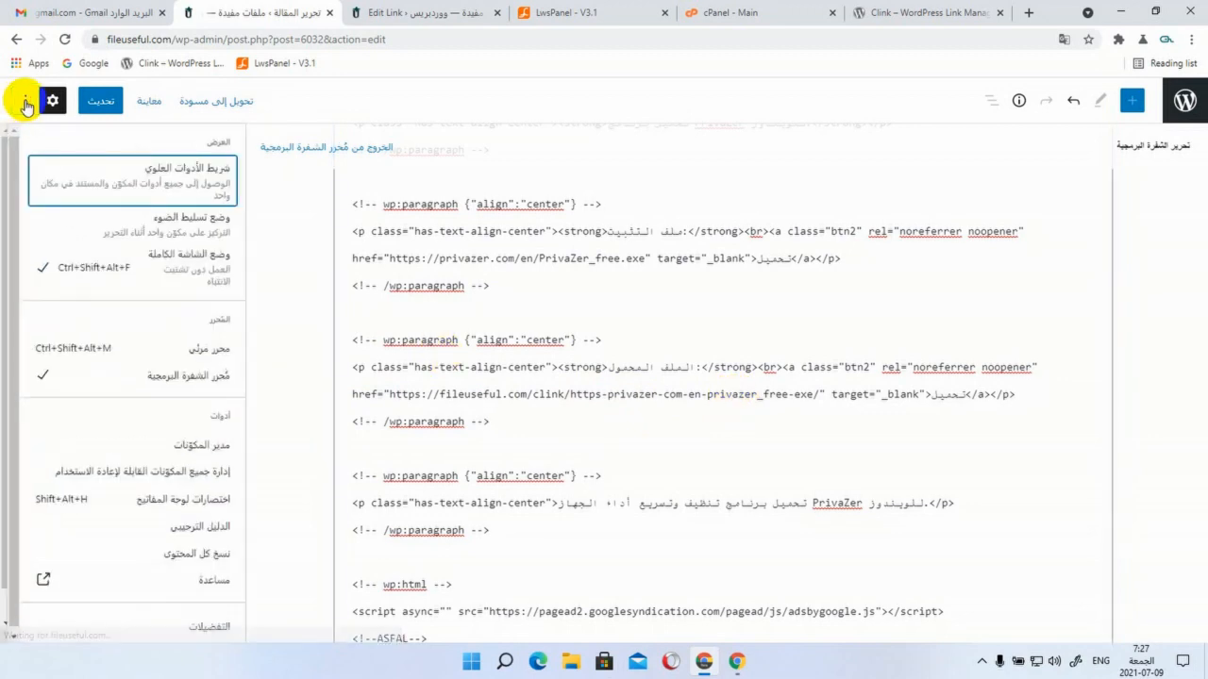
{"action": "left_click", "coordinate": [206, 354]}
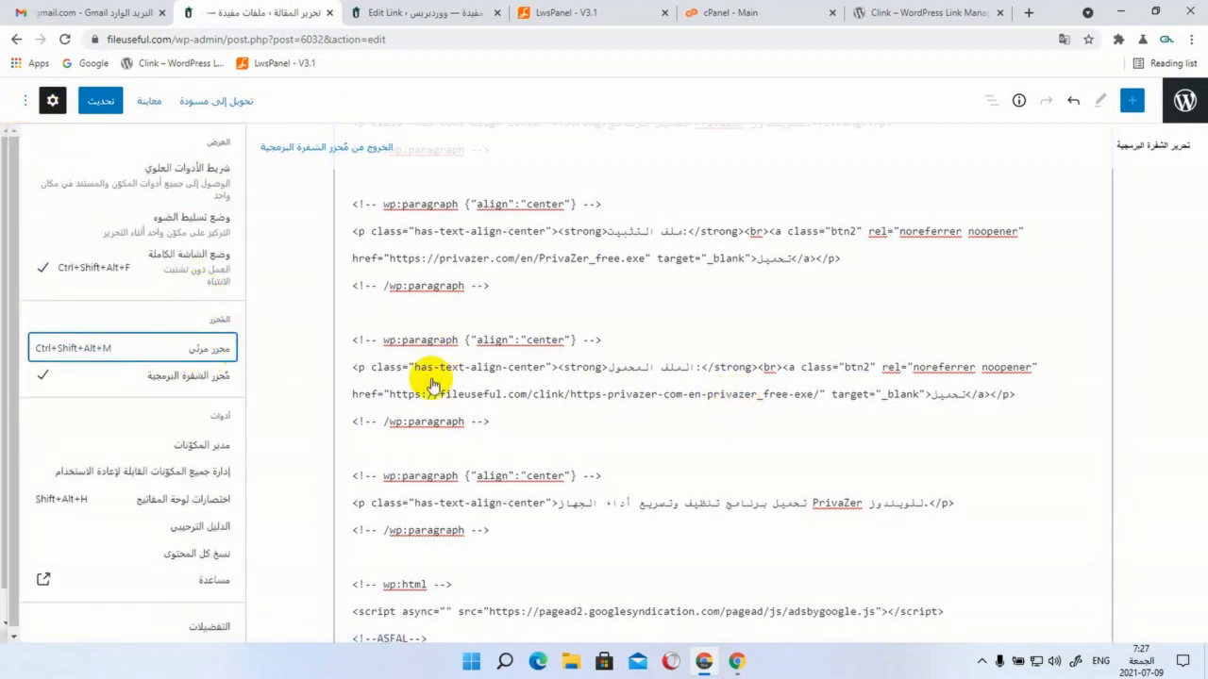
{"action": "scroll", "coordinate": [698, 419], "scroll_direction": "up", "scroll_amount": 5}
{"action": "scroll", "coordinate": [707, 420], "scroll_direction": "up", "scroll_amount": 7}
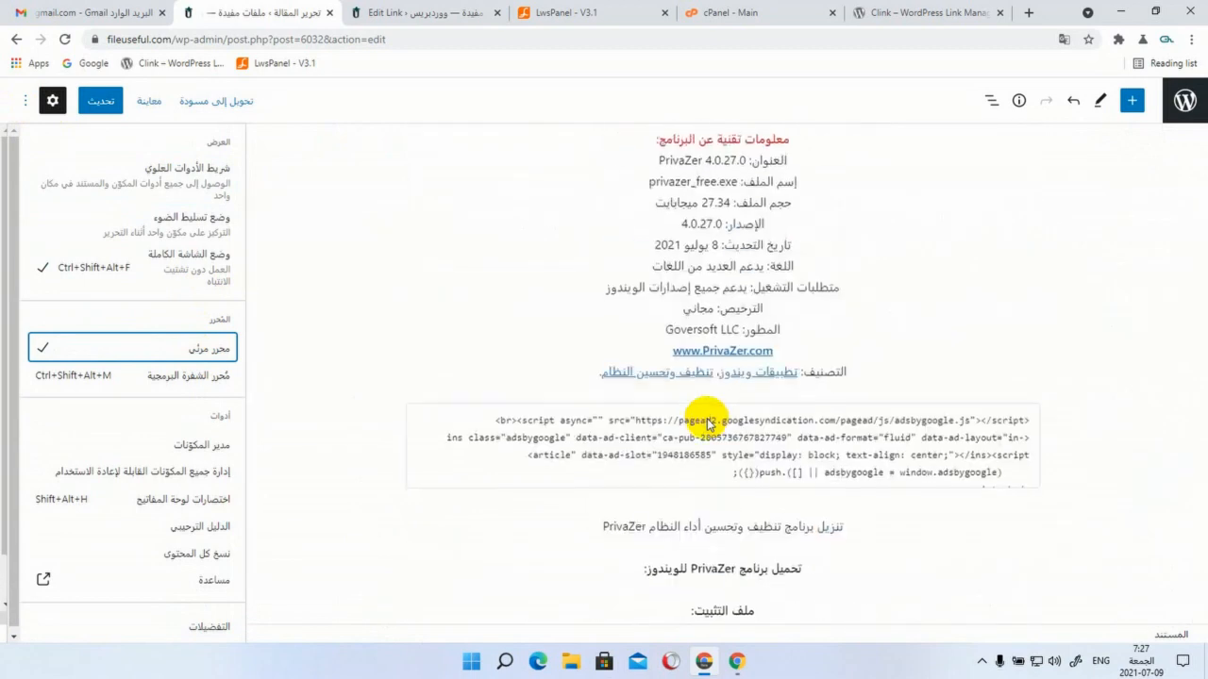
{"action": "scroll", "coordinate": [707, 415], "scroll_direction": "down", "scroll_amount": 4}
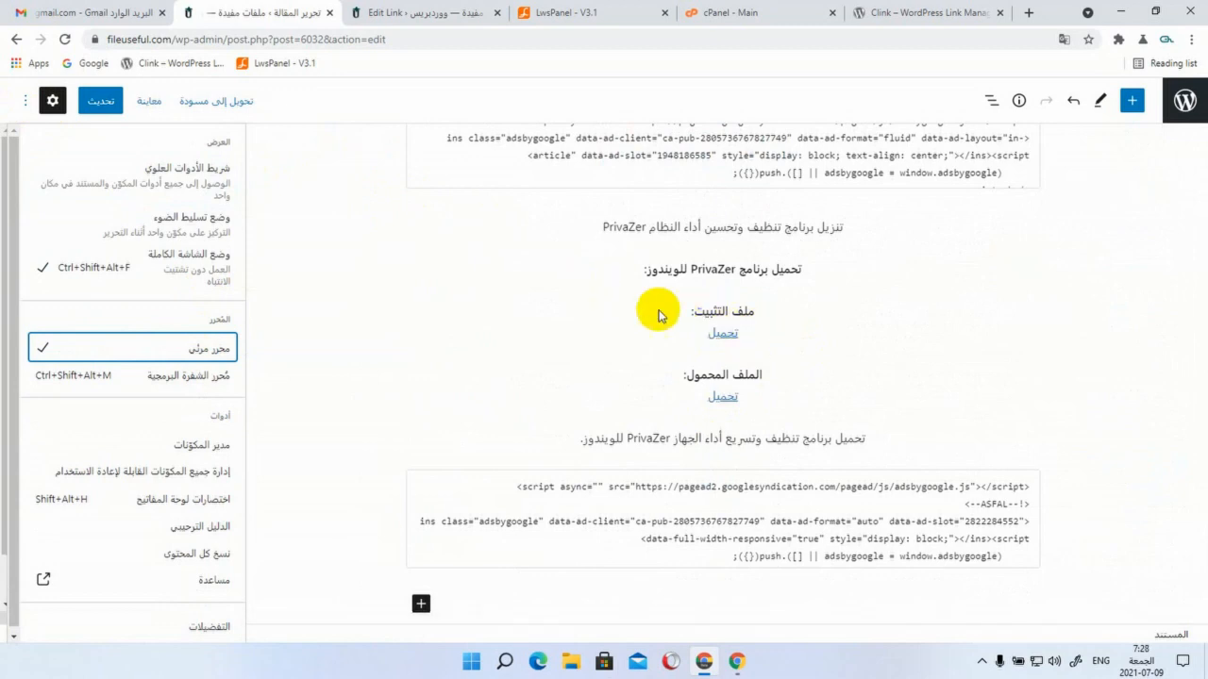
{"action": "left_click", "coordinate": [100, 104]}
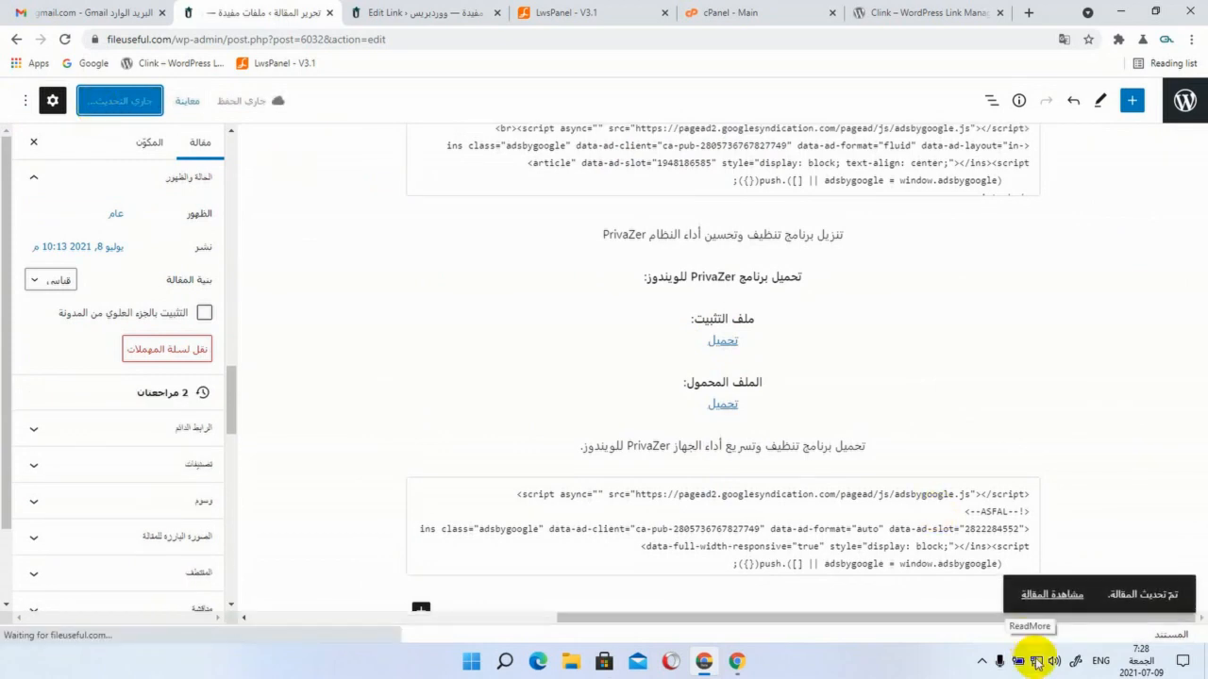
Open the published PrivaZer post in a new browser tab and examine its installer and portable download buttons
{"action": "right_click", "coordinate": [1040, 593]}
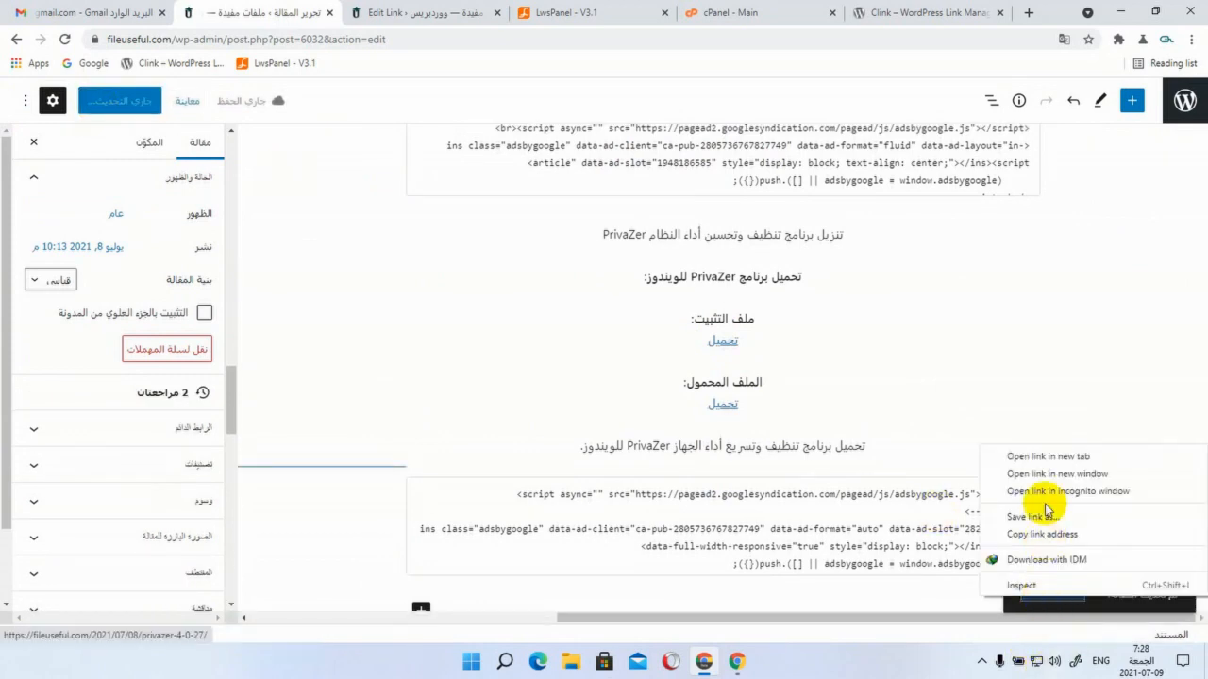
{"action": "left_click", "coordinate": [1045, 456]}
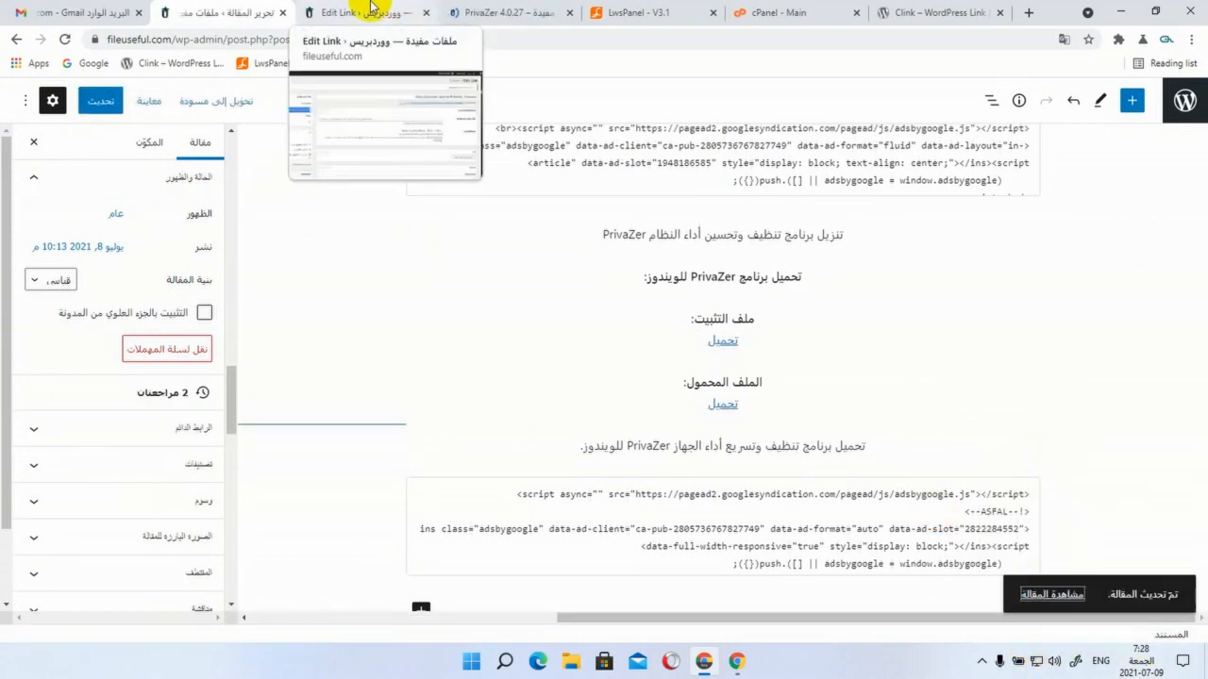
{"action": "left_click", "coordinate": [497, 11]}
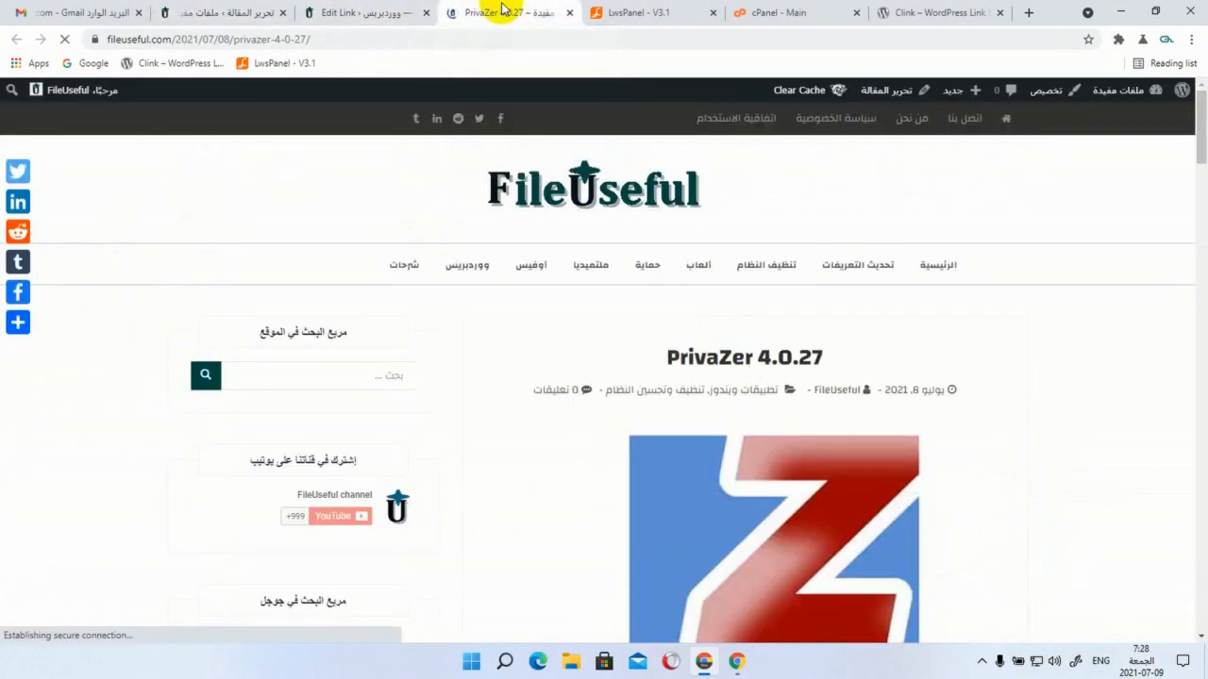
{"action": "scroll", "coordinate": [1008, 397], "scroll_direction": "down", "scroll_amount": 10}
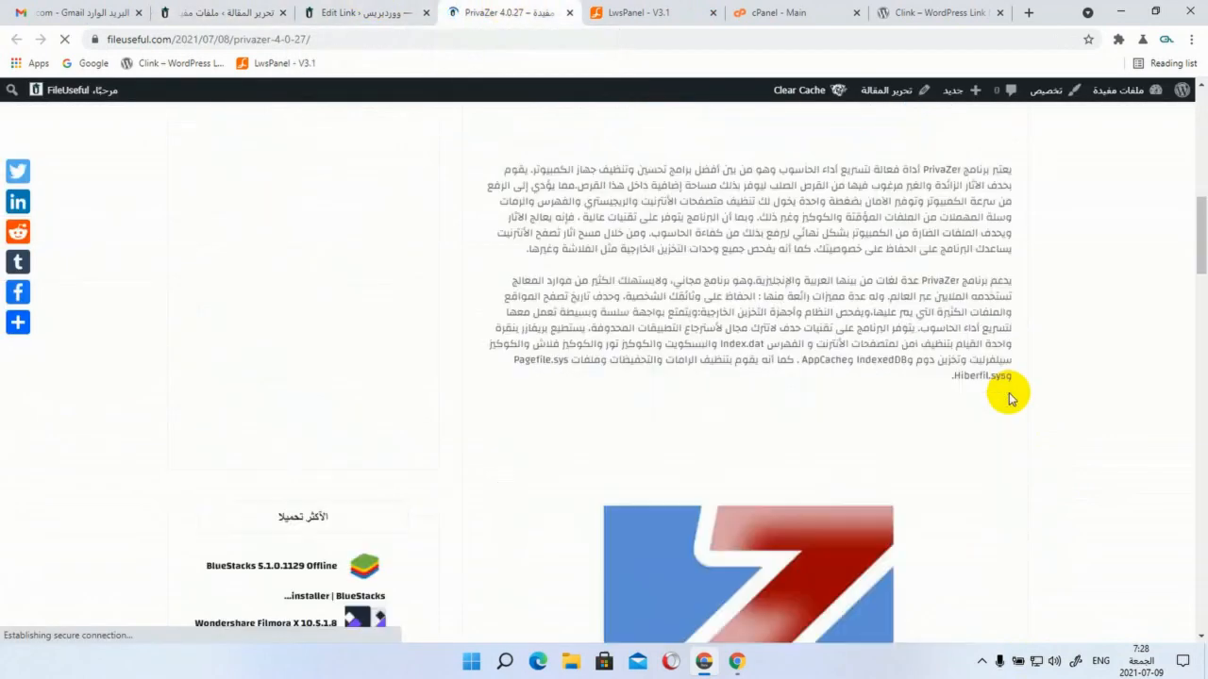
{"action": "scroll", "coordinate": [1008, 397], "scroll_direction": "down", "scroll_amount": 15}
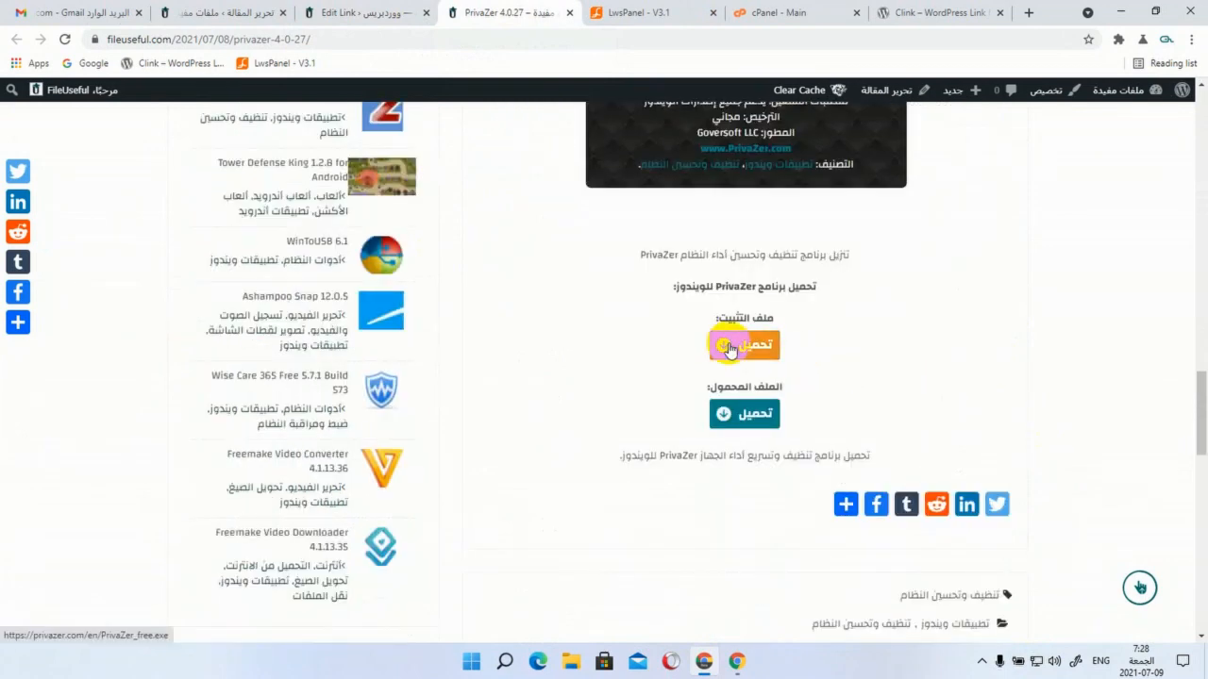
Look through the published PrivaZer post and test the installer file's direct download button
{"action": "scroll", "coordinate": [898, 352], "scroll_direction": "up", "scroll_amount": 5}
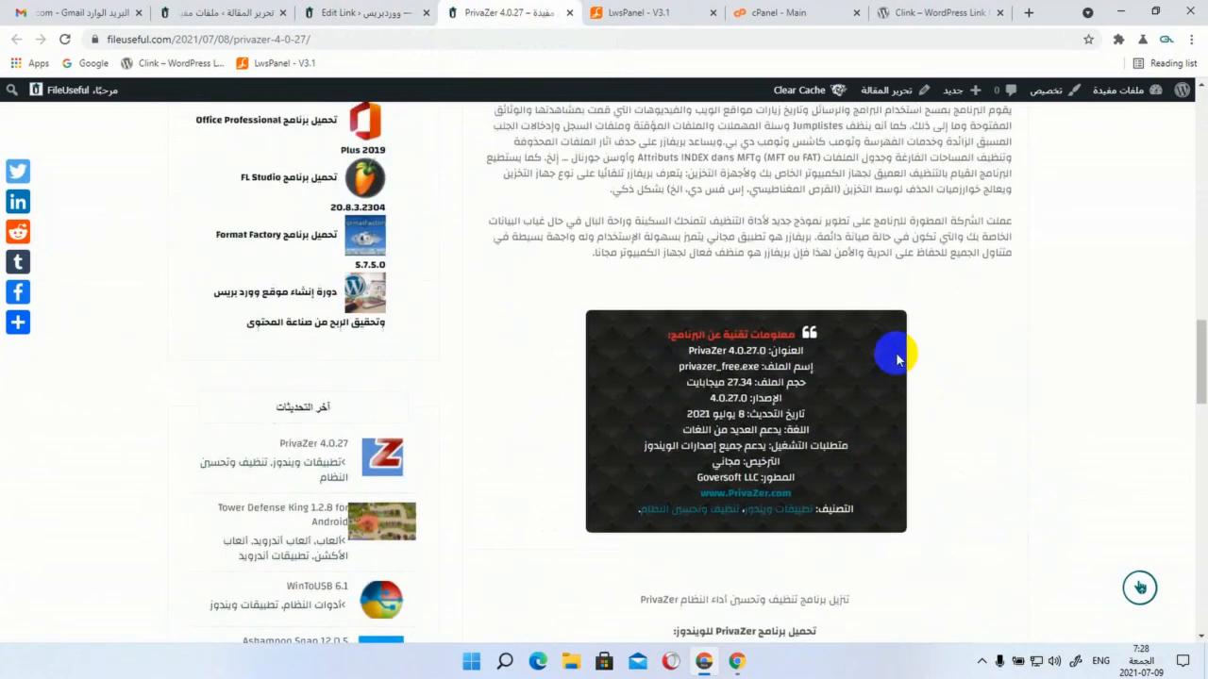
{"action": "scroll", "coordinate": [897, 359], "scroll_direction": "up", "scroll_amount": 5}
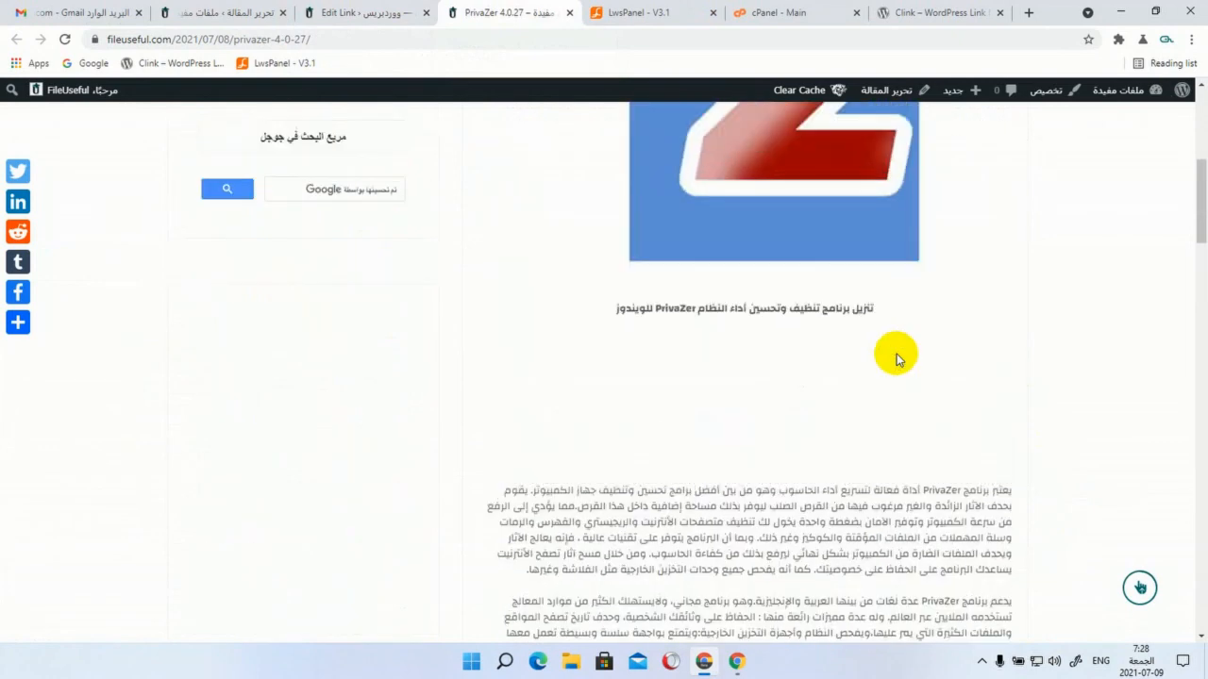
{"action": "scroll", "coordinate": [897, 357], "scroll_direction": "up", "scroll_amount": 2}
{"action": "scroll", "coordinate": [896, 356], "scroll_direction": "down", "scroll_amount": 5}
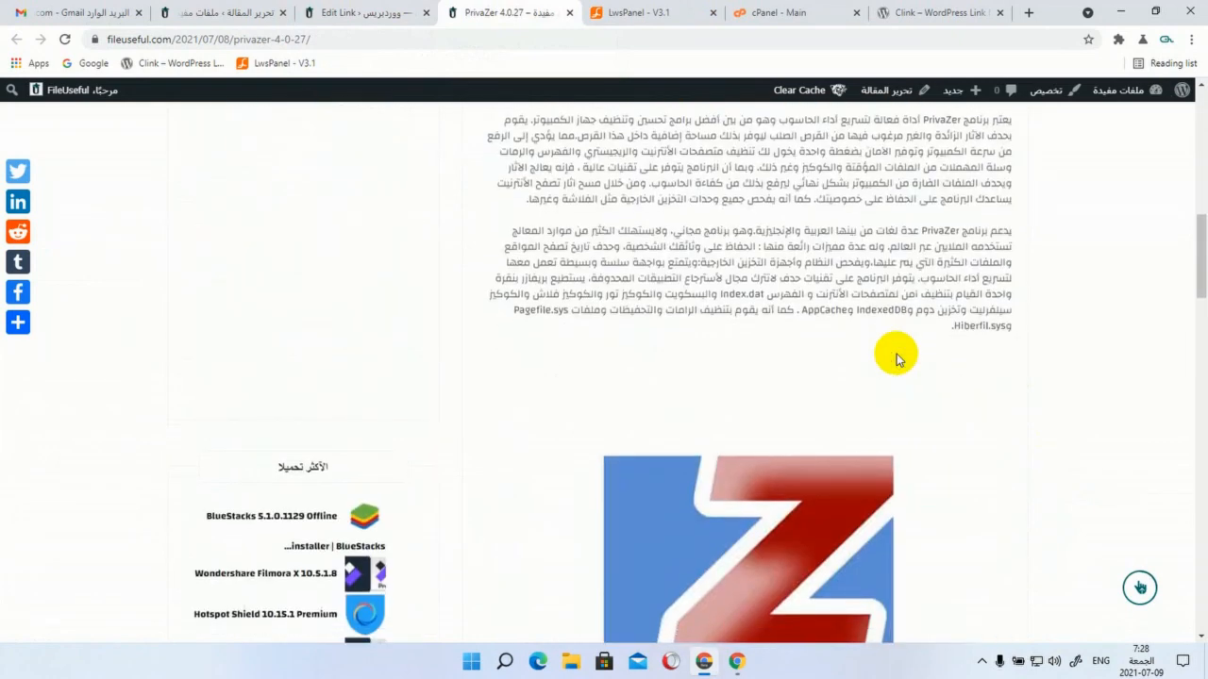
{"action": "scroll", "coordinate": [897, 357], "scroll_direction": "down", "scroll_amount": 6}
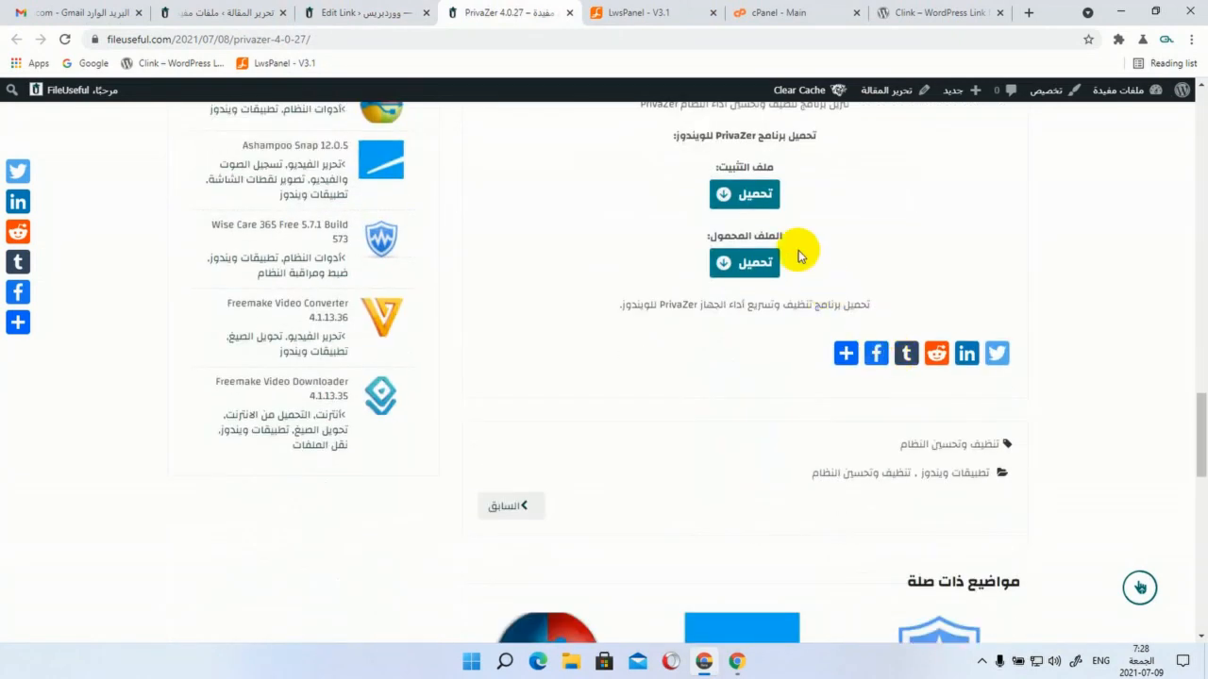
{"action": "left_click", "coordinate": [750, 186]}
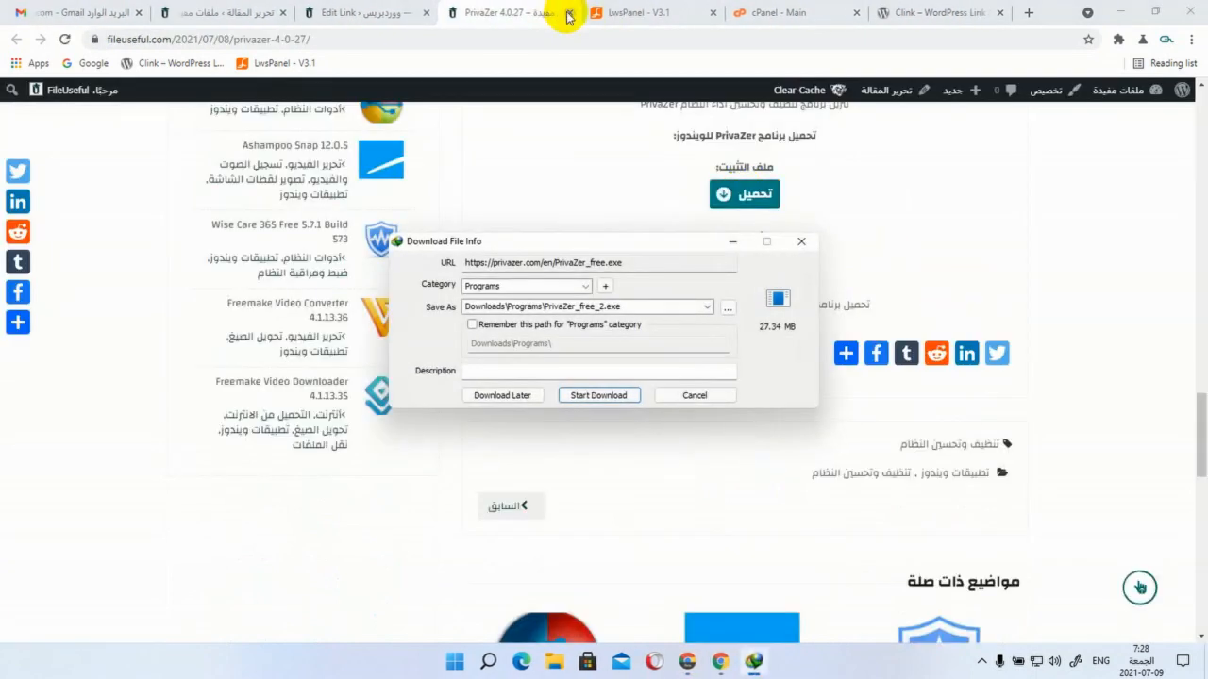
Close the published post and return to the Clink link's edit page, dismissing the PrivaZer_free.exe download without adding an exception
{"action": "left_click", "coordinate": [570, 14]}
{"action": "left_click", "coordinate": [359, 6]}
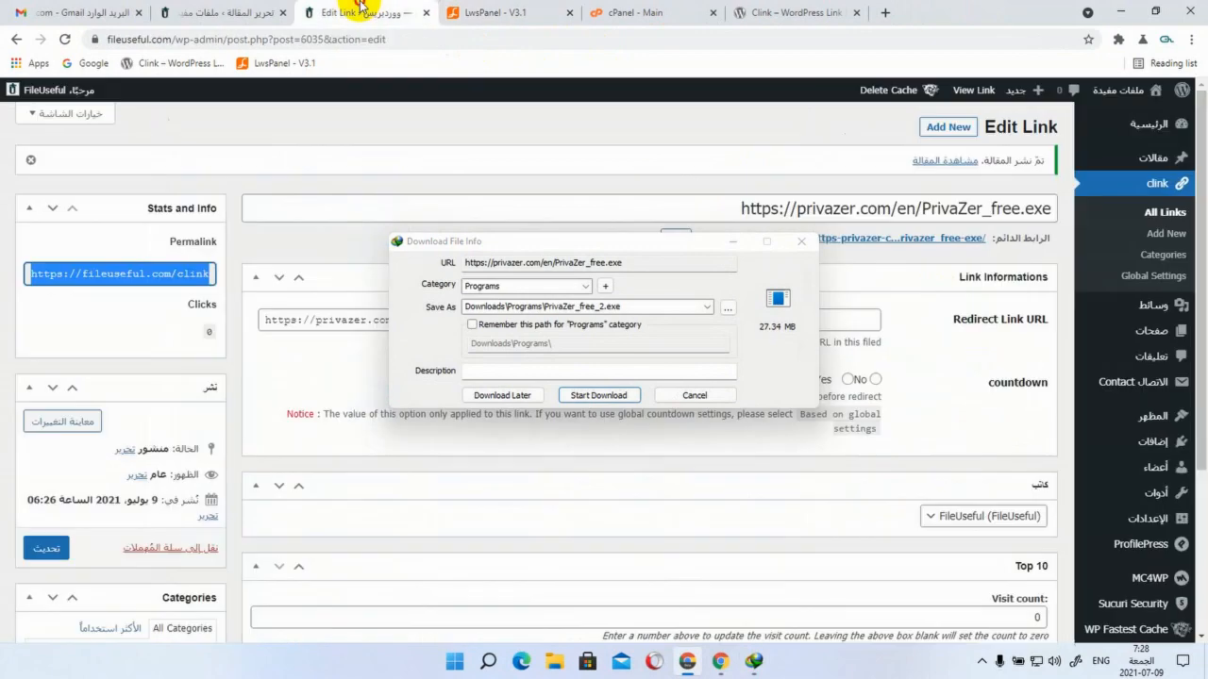
{"action": "left_click", "coordinate": [689, 395]}
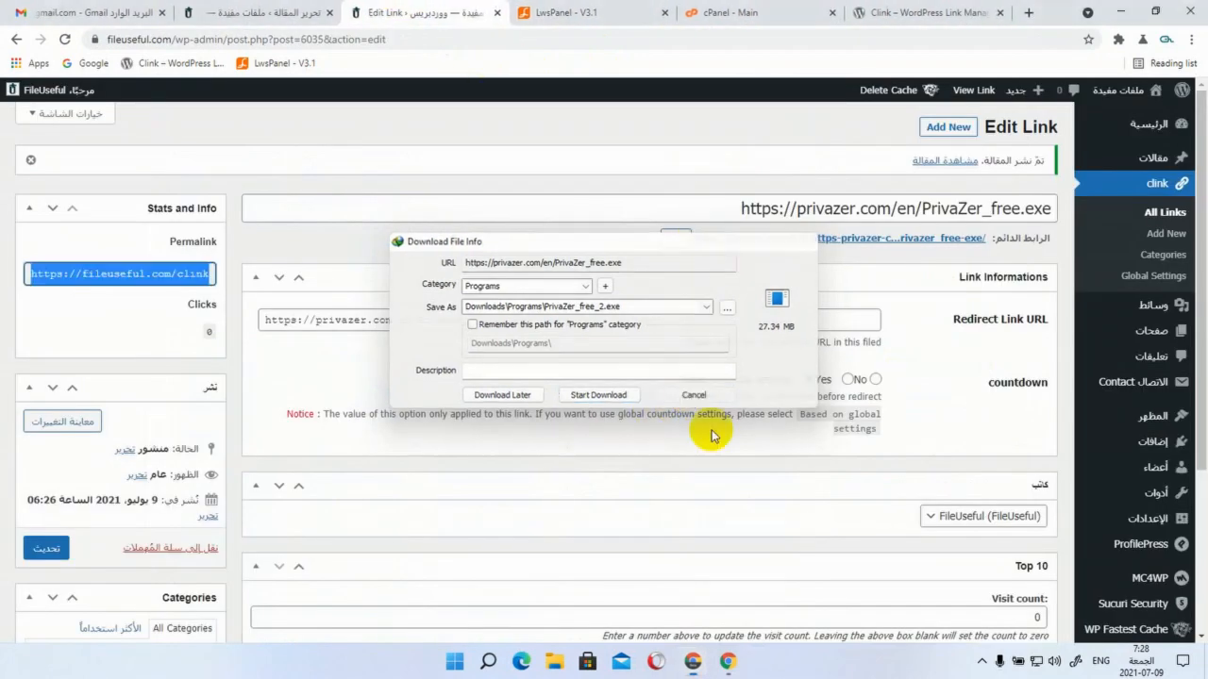
{"action": "left_click", "coordinate": [640, 394]}
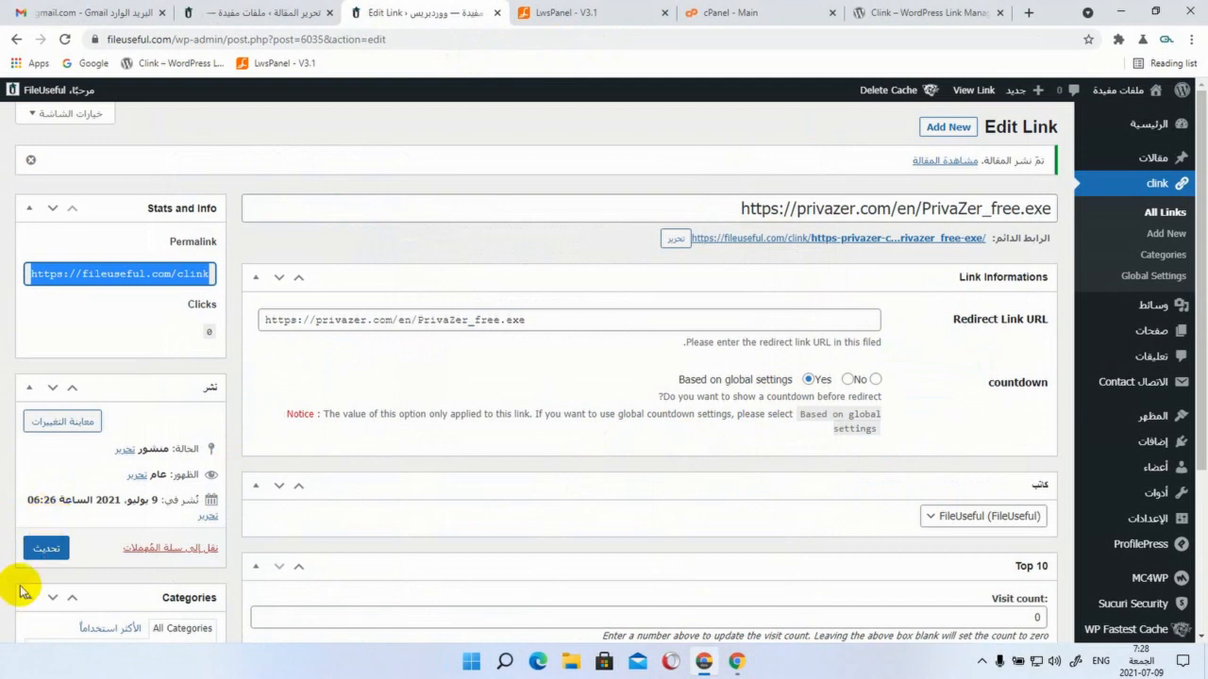
Update the Clink link for PrivaZer_free.exe and copy its permalink
{"action": "left_click", "coordinate": [45, 548]}
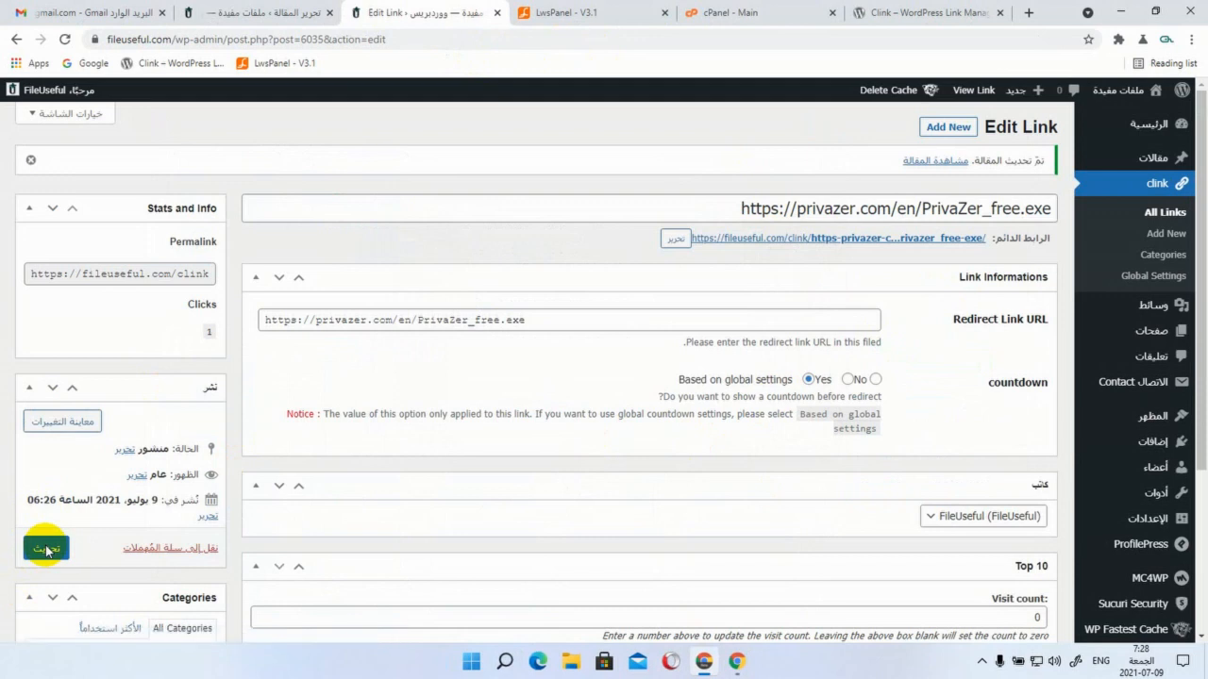
{"action": "triple_click", "coordinate": [110, 271]}
{"action": "right_click", "coordinate": [193, 277]}
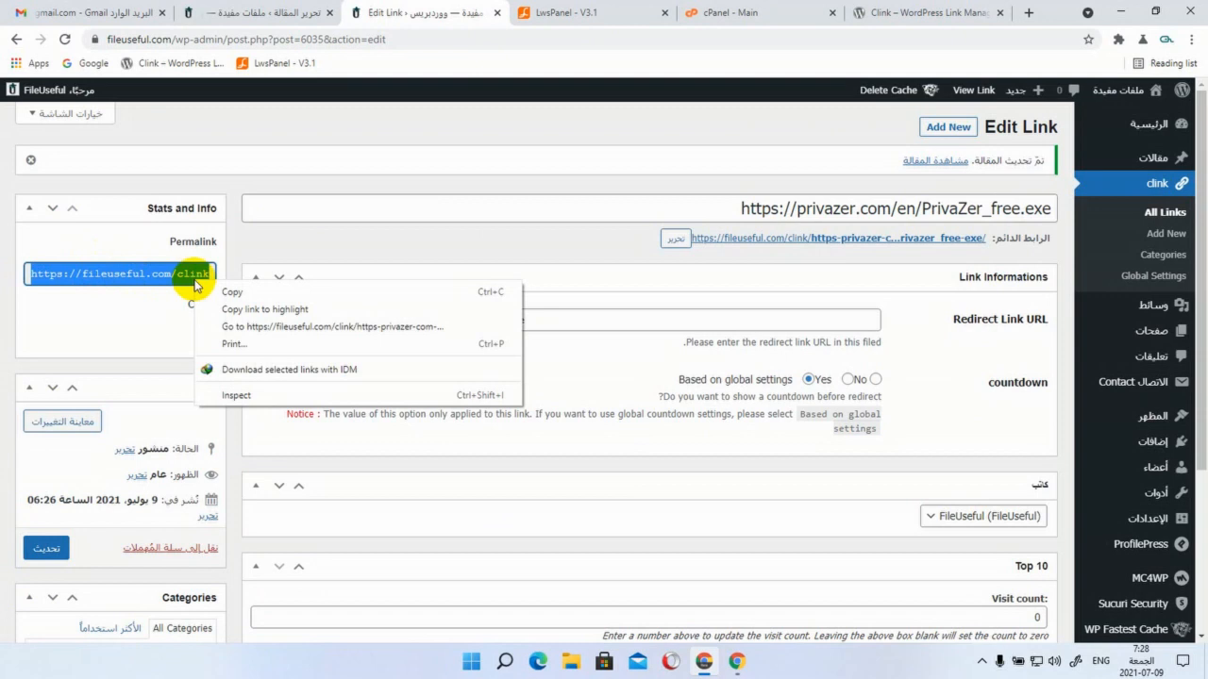
{"action": "left_click", "coordinate": [232, 293]}
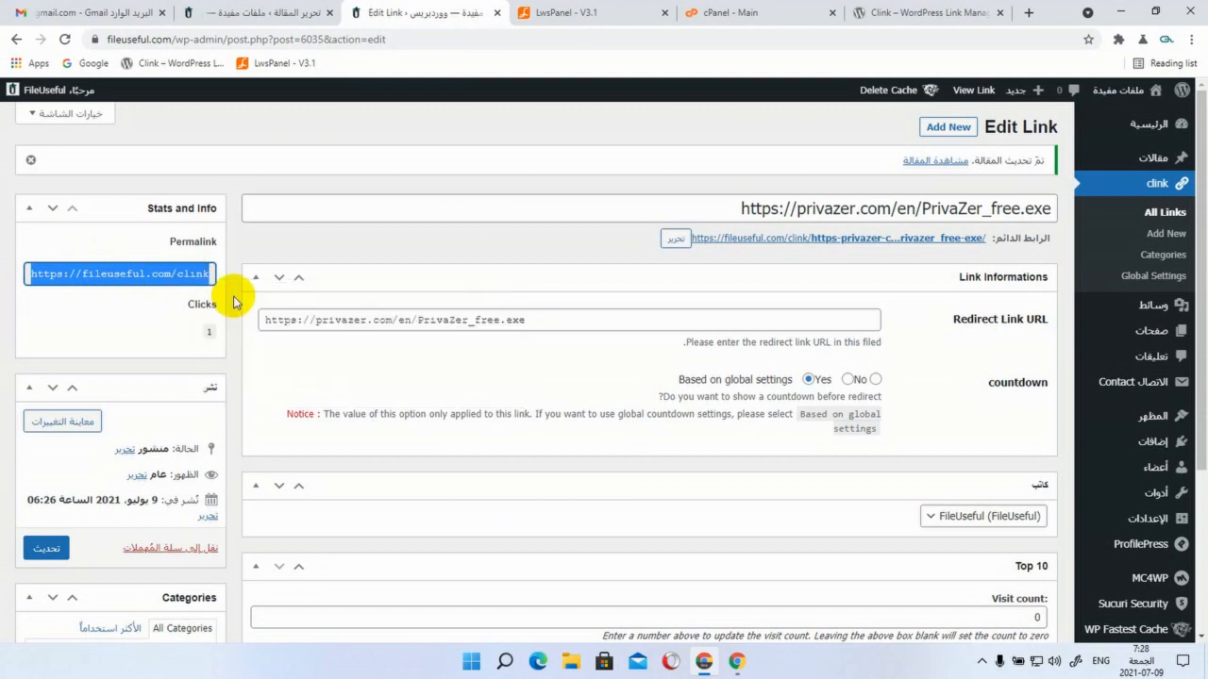
Update the PrivaZer post and open its published version in a new browser tab
{"action": "left_click", "coordinate": [274, 9]}
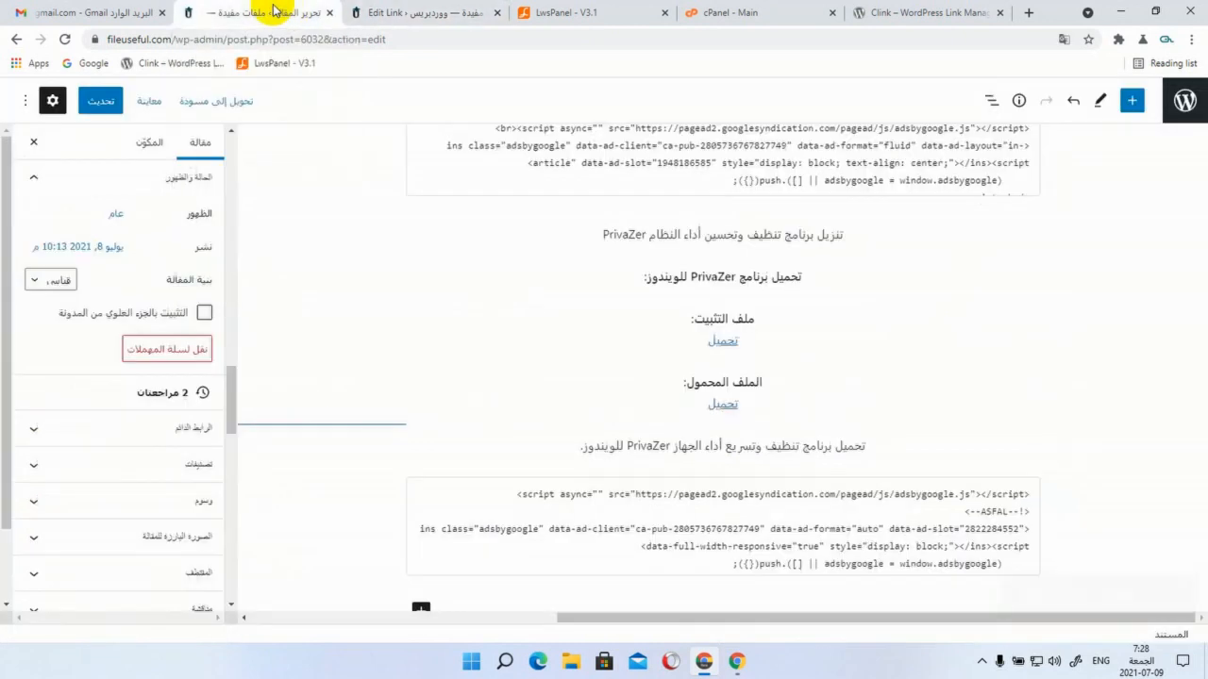
{"action": "left_click", "coordinate": [101, 102]}
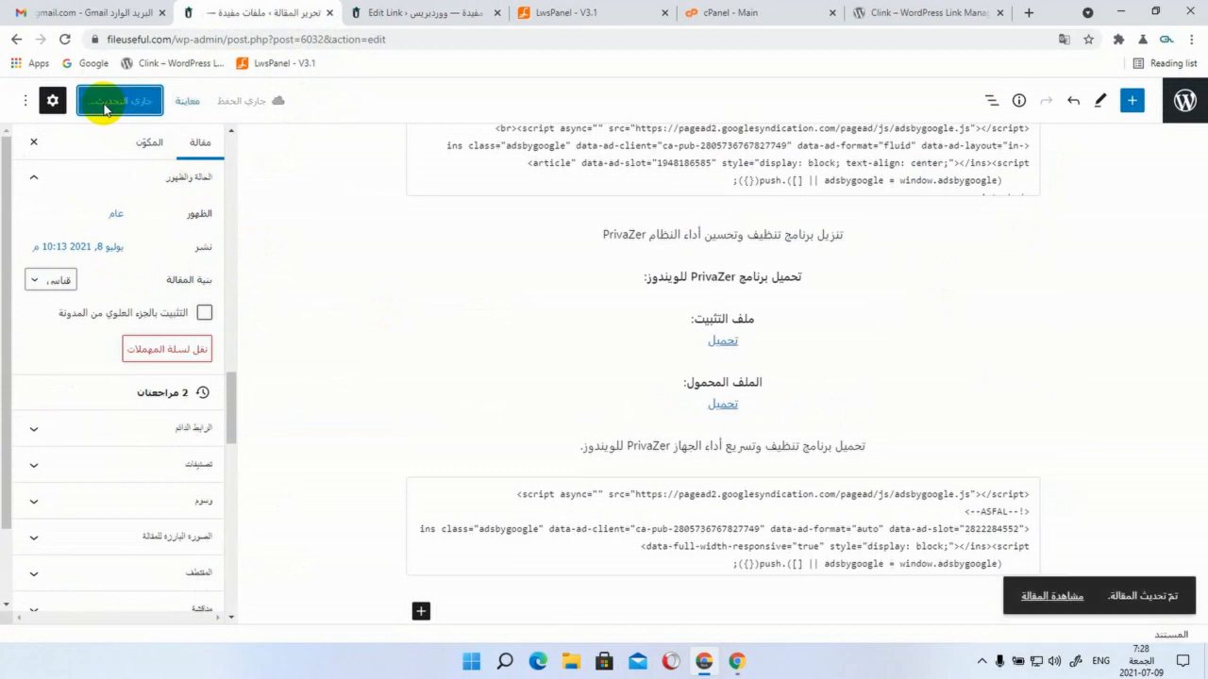
{"action": "right_click", "coordinate": [1045, 605]}
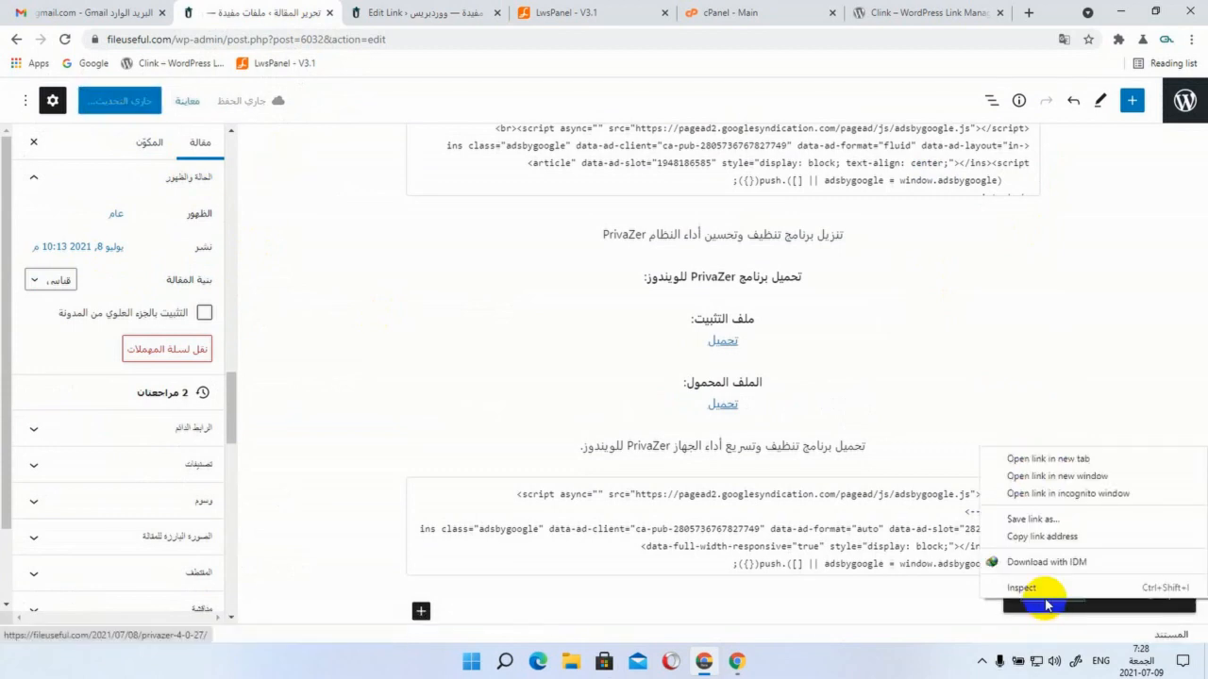
{"action": "left_click", "coordinate": [1042, 459]}
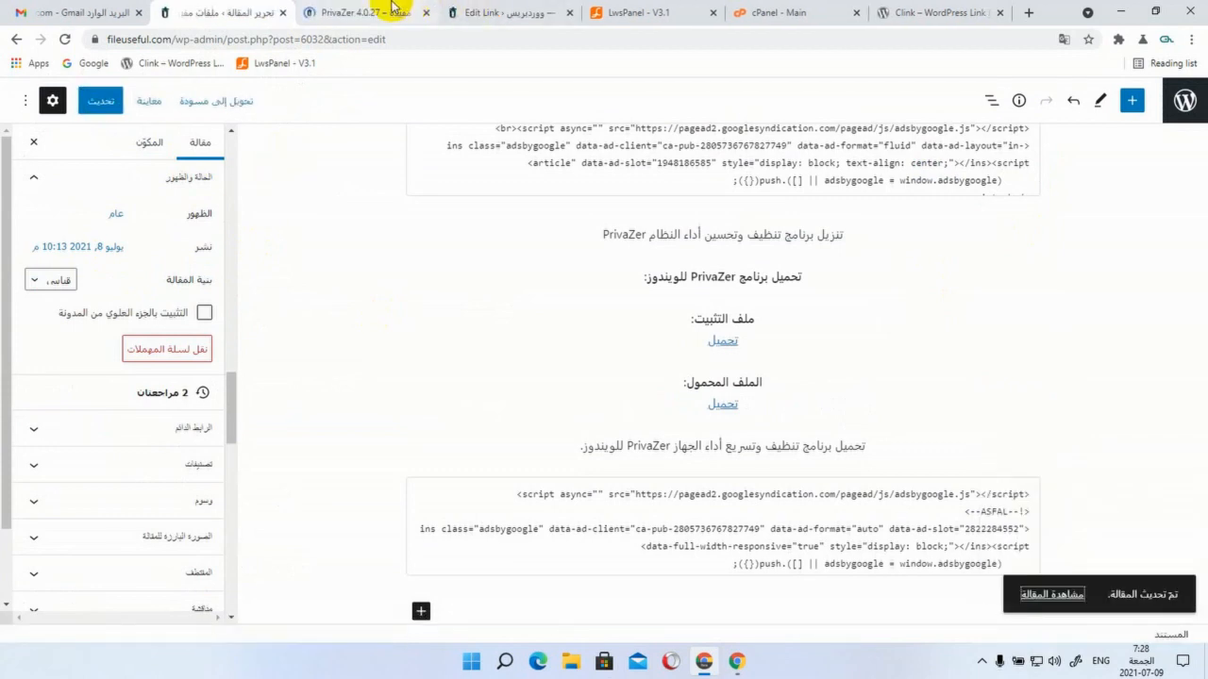
{"action": "left_click", "coordinate": [392, 8]}
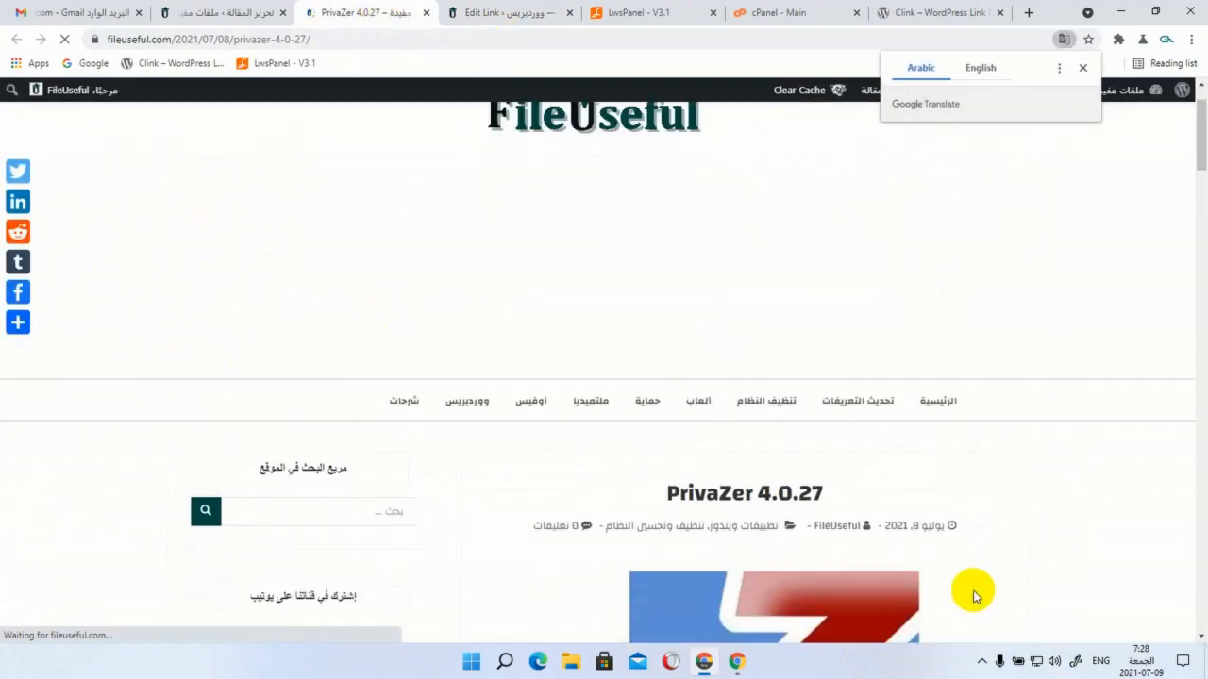
Test the portable file's download button, examine the countdown redirect page until it finishes, and dismiss the resulting download
{"action": "scroll", "coordinate": [974, 596], "scroll_direction": "down", "scroll_amount": 10}
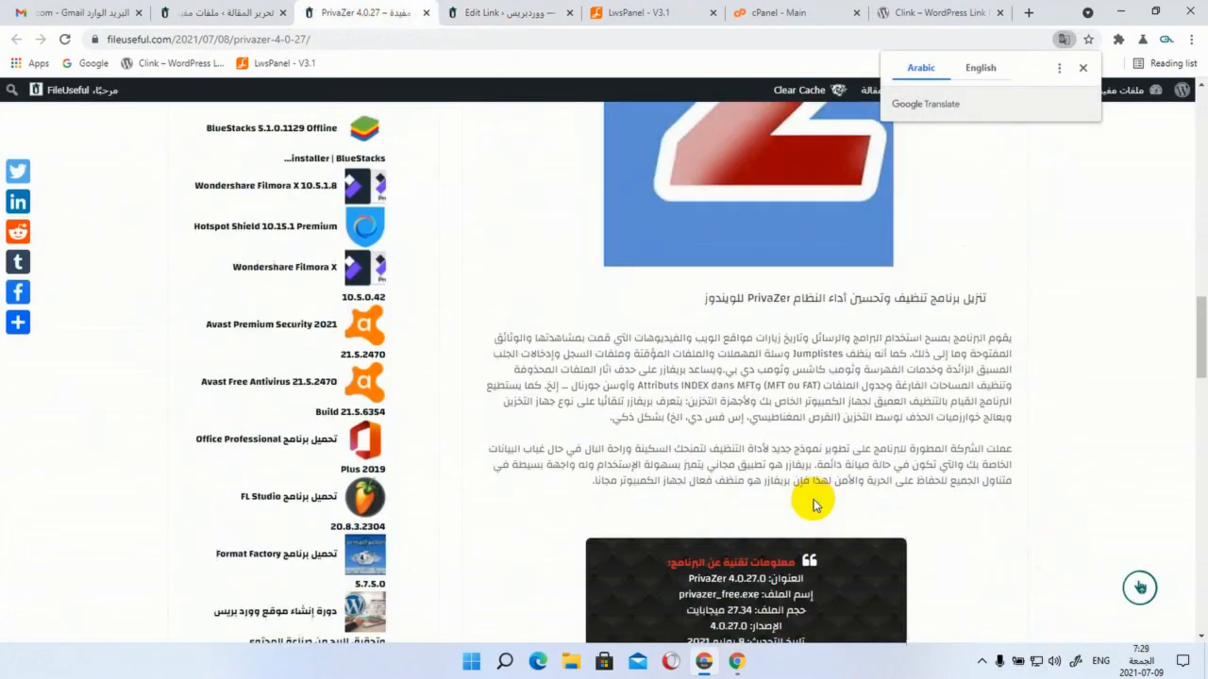
{"action": "scroll", "coordinate": [814, 504], "scroll_direction": "down", "scroll_amount": 5}
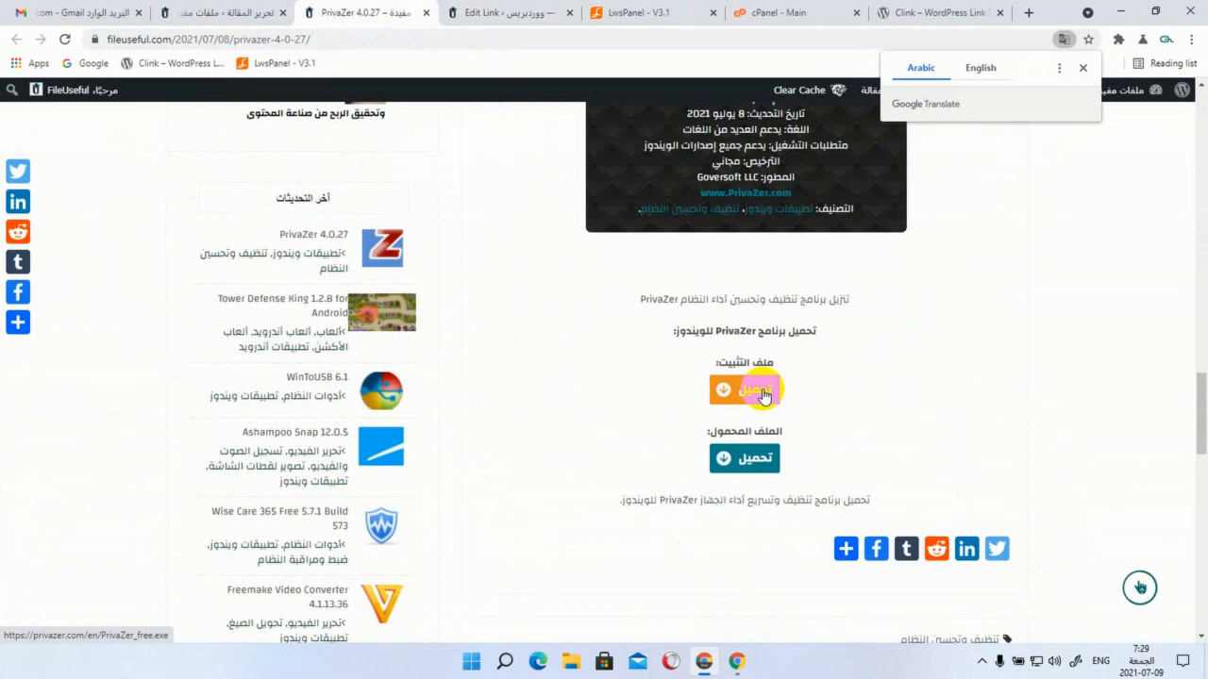
{"action": "left_click", "coordinate": [746, 459]}
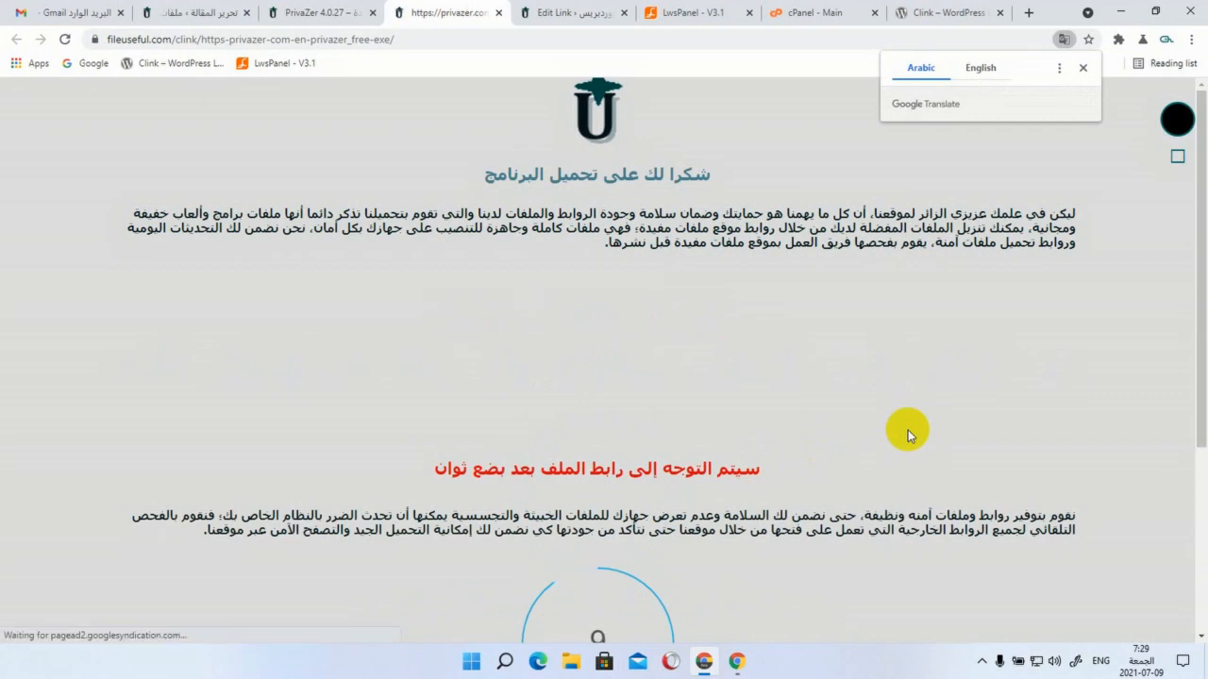
{"action": "scroll", "coordinate": [908, 430], "scroll_direction": "down", "scroll_amount": 3}
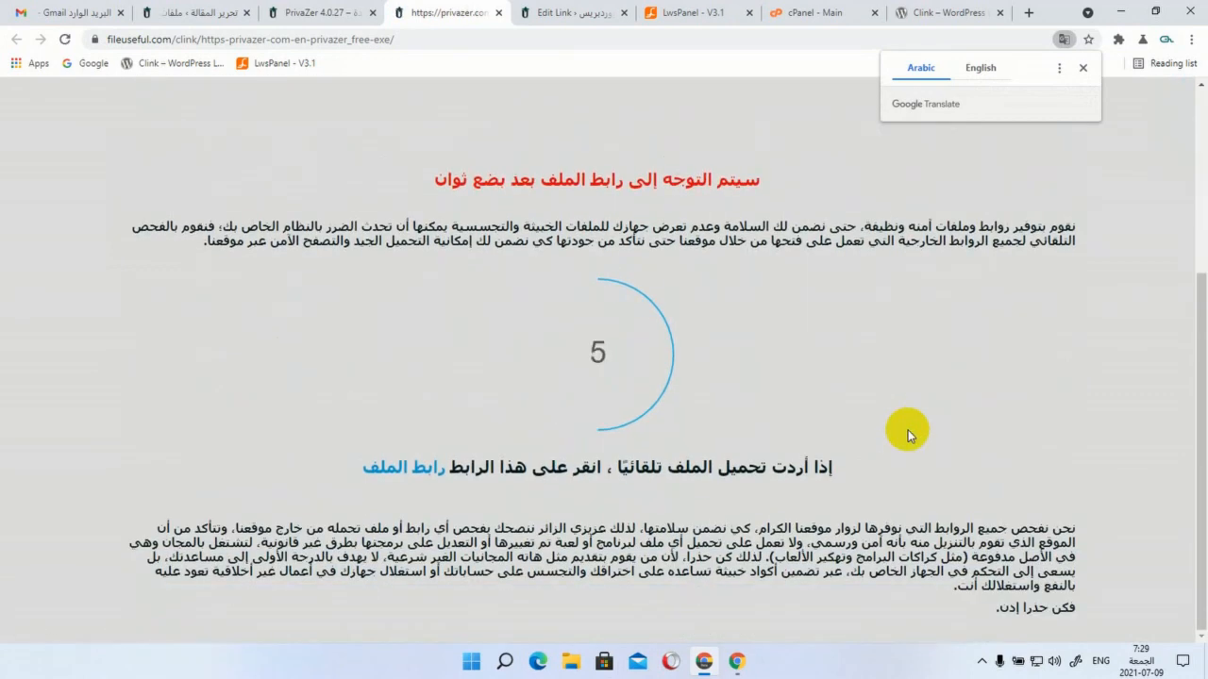
{"action": "scroll", "coordinate": [908, 429], "scroll_direction": "up", "scroll_amount": 3}
{"action": "scroll", "coordinate": [908, 429], "scroll_direction": "down", "scroll_amount": 3}
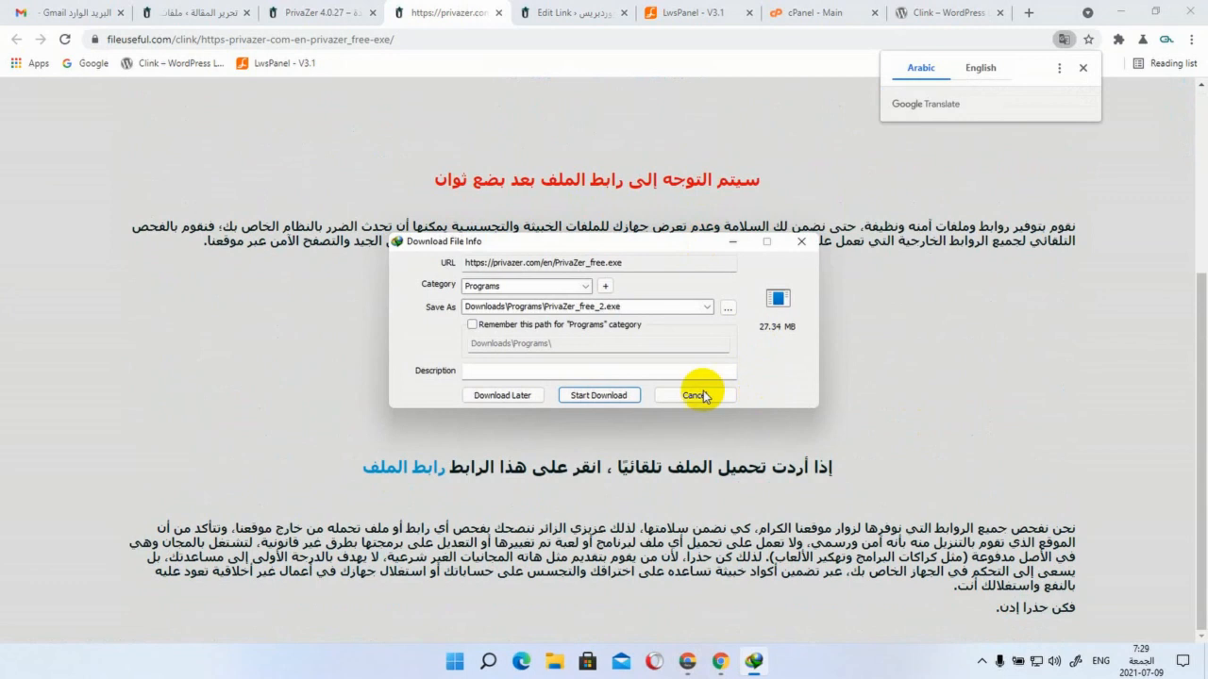
{"action": "left_click", "coordinate": [698, 395]}
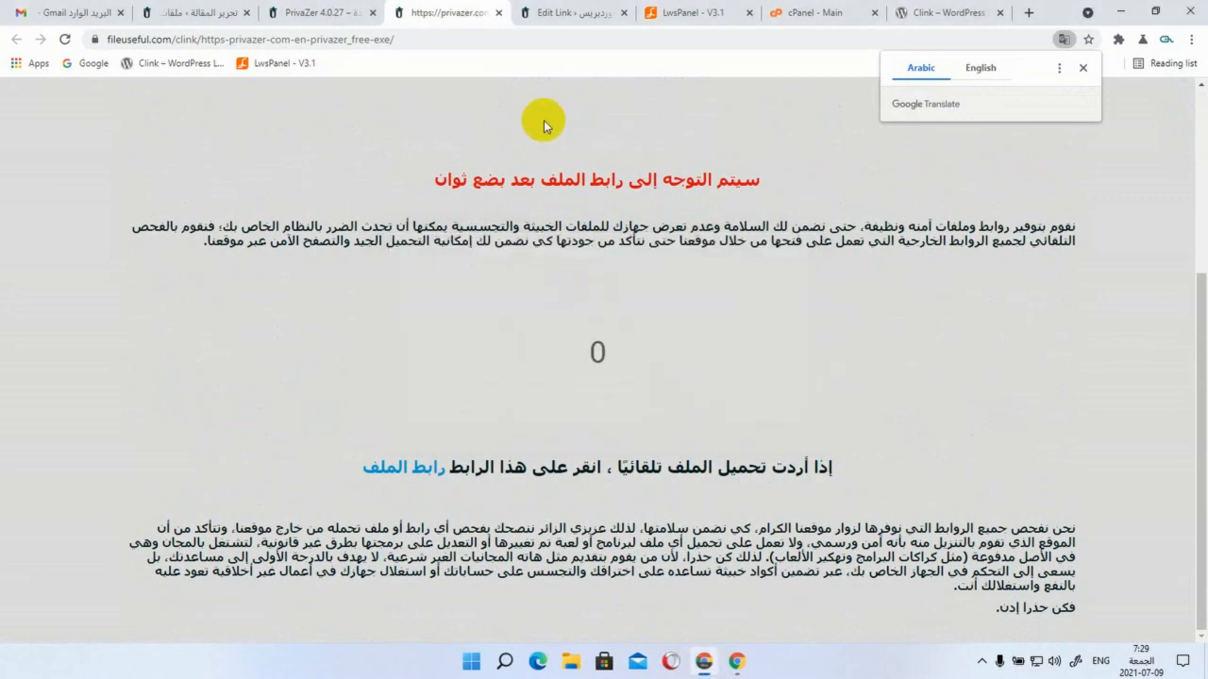
{"action": "left_click", "coordinate": [498, 13]}
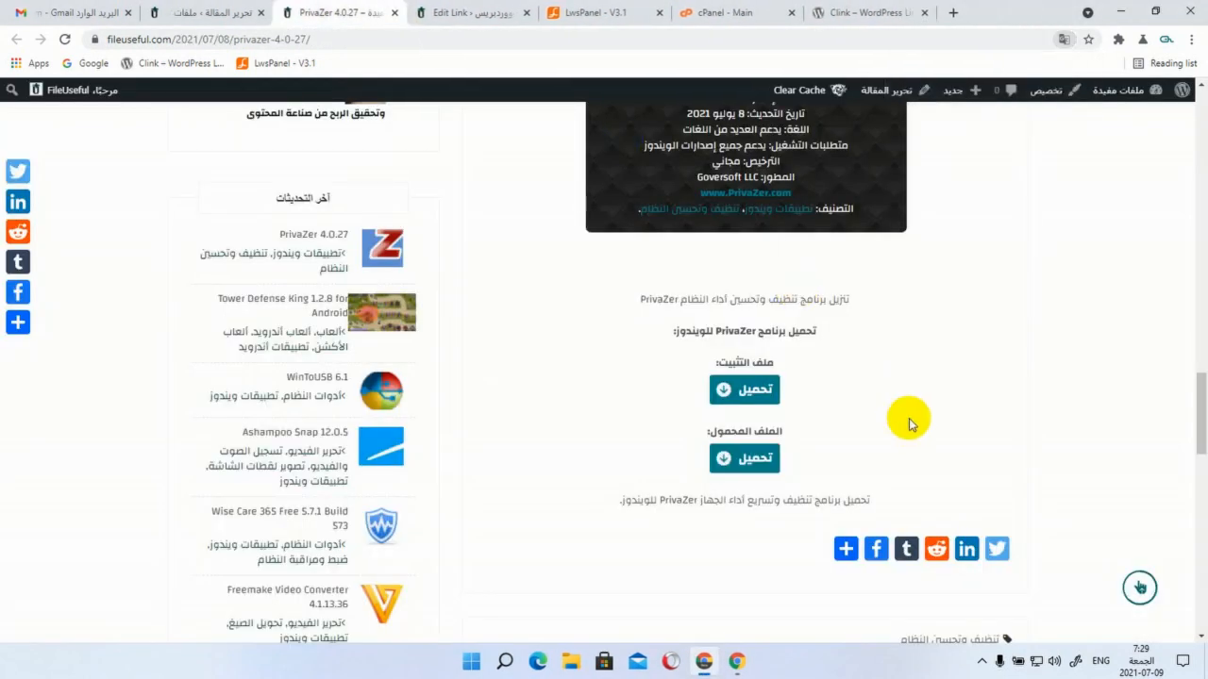
Test the installer file's direct download button again for comparison and cancel the download without adding an exception
{"action": "left_click", "coordinate": [761, 393]}
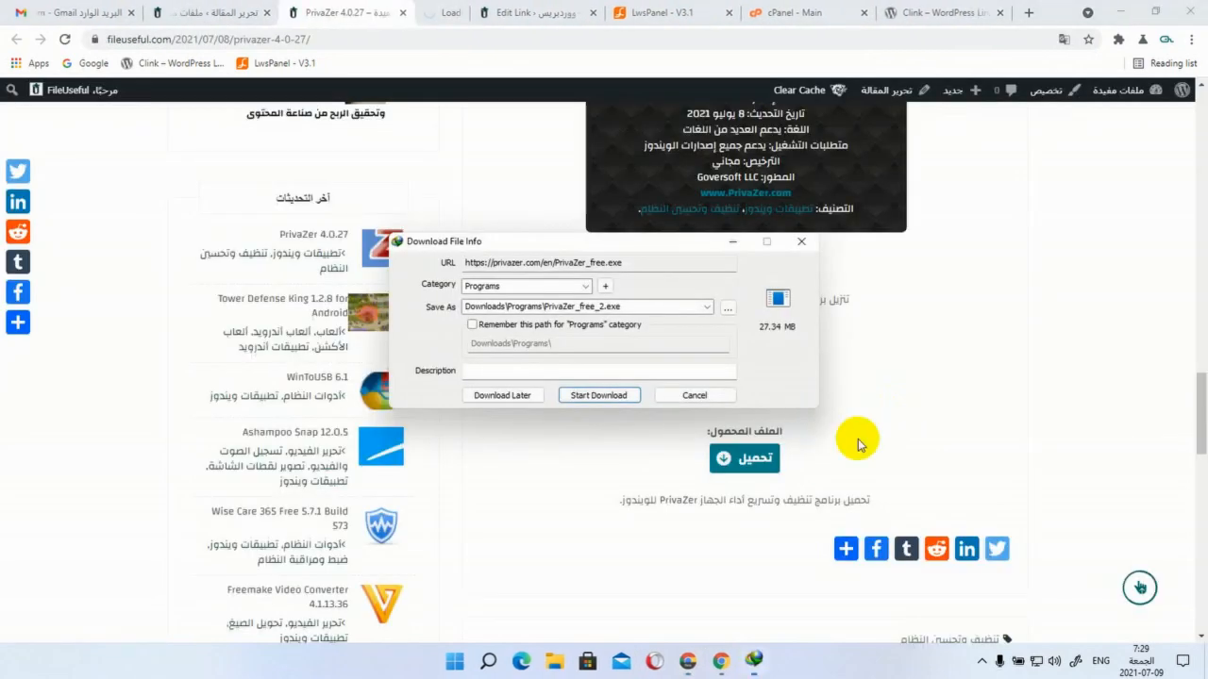
{"action": "left_click", "coordinate": [678, 400]}
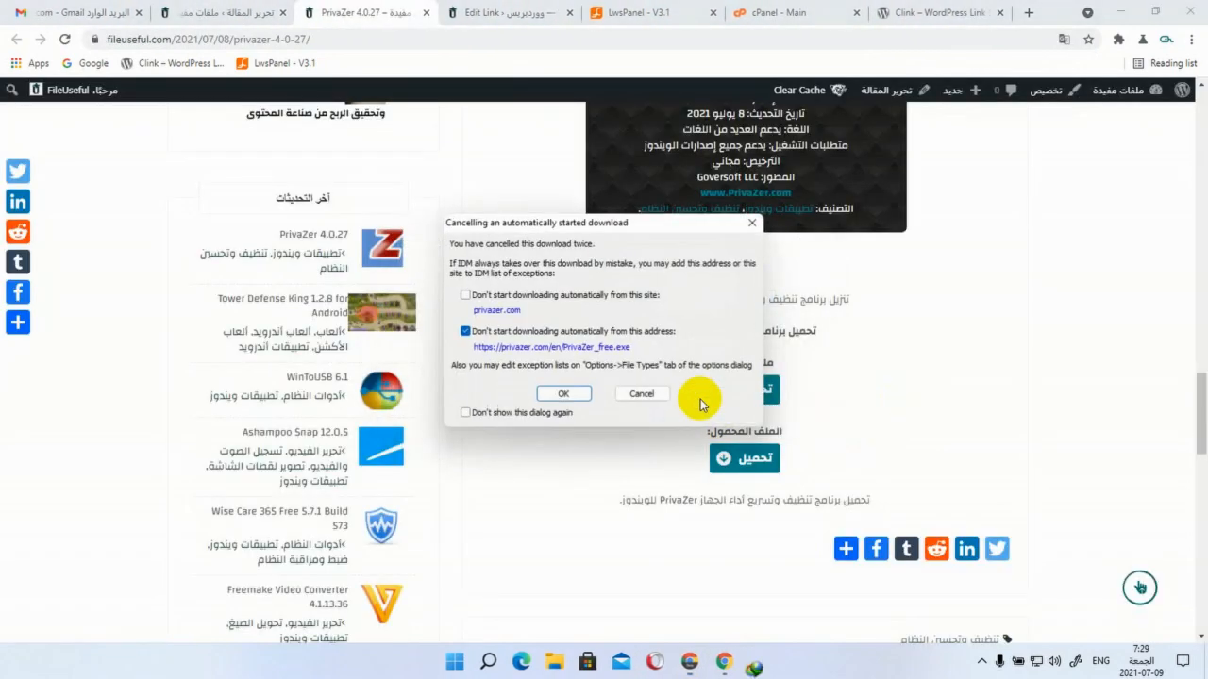
{"action": "left_click", "coordinate": [642, 395]}
Switch the PrivaZer post to the code editor and locate the installer and portable download links
{"action": "left_click", "coordinate": [236, 11]}
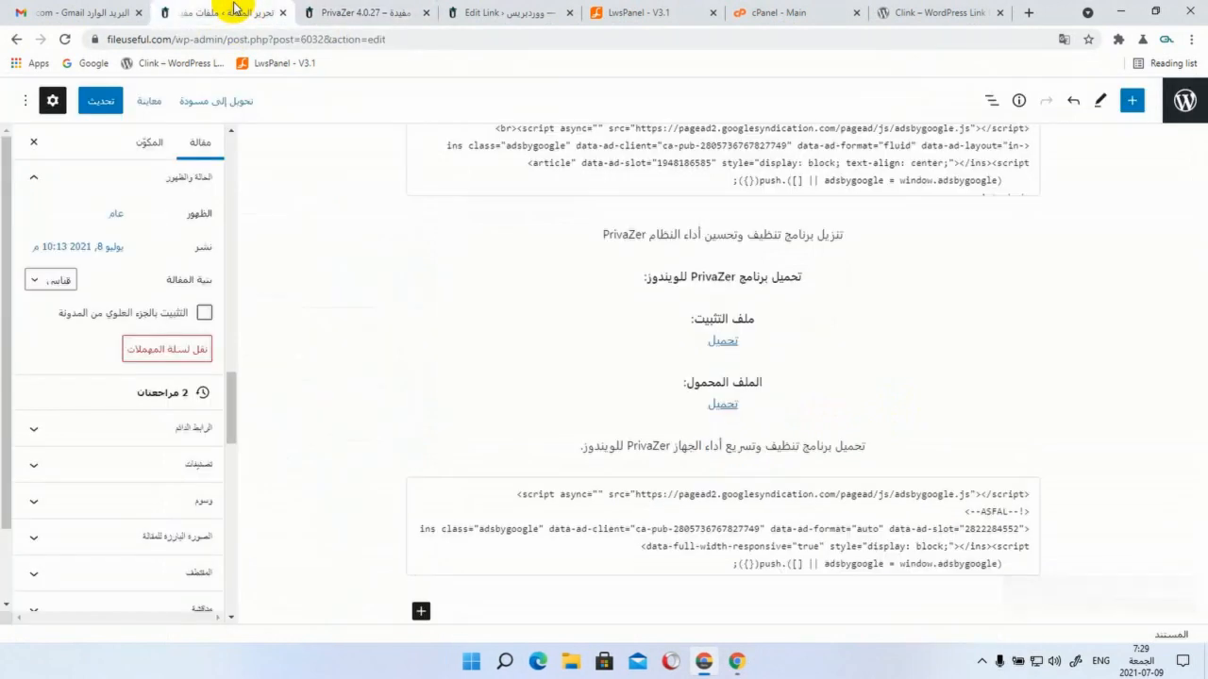
{"action": "left_click", "coordinate": [25, 101]}
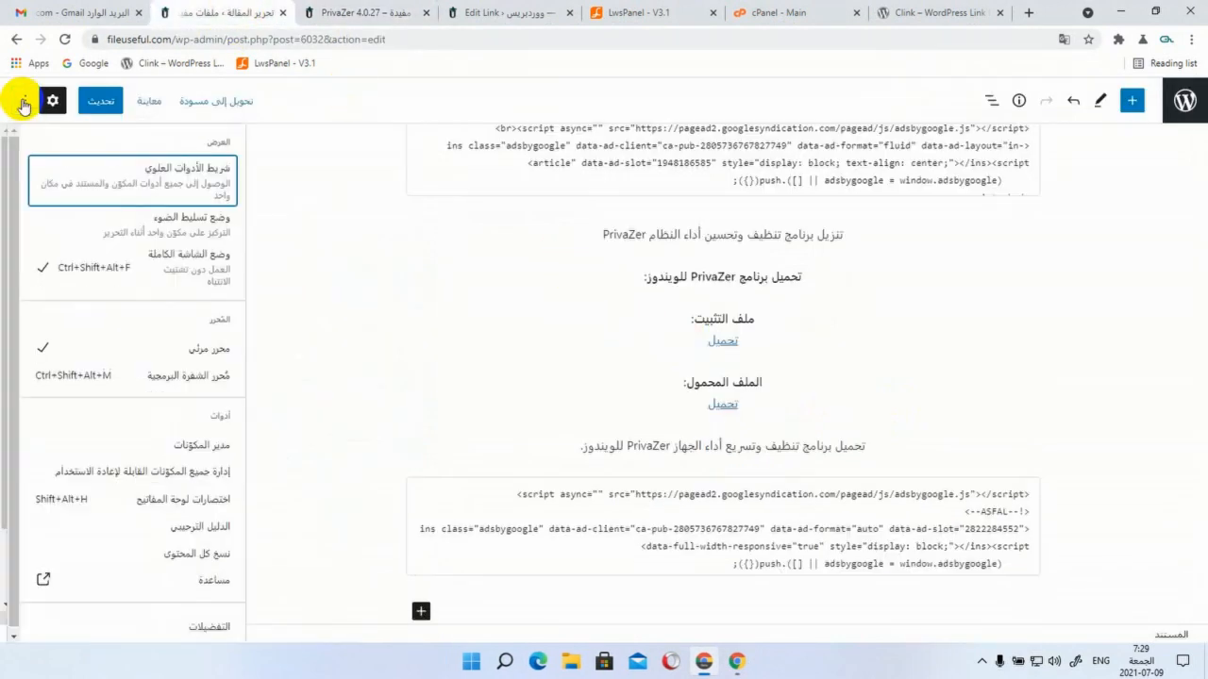
{"action": "left_click", "coordinate": [209, 381]}
{"action": "scroll", "coordinate": [686, 453], "scroll_direction": "down", "scroll_amount": 10}
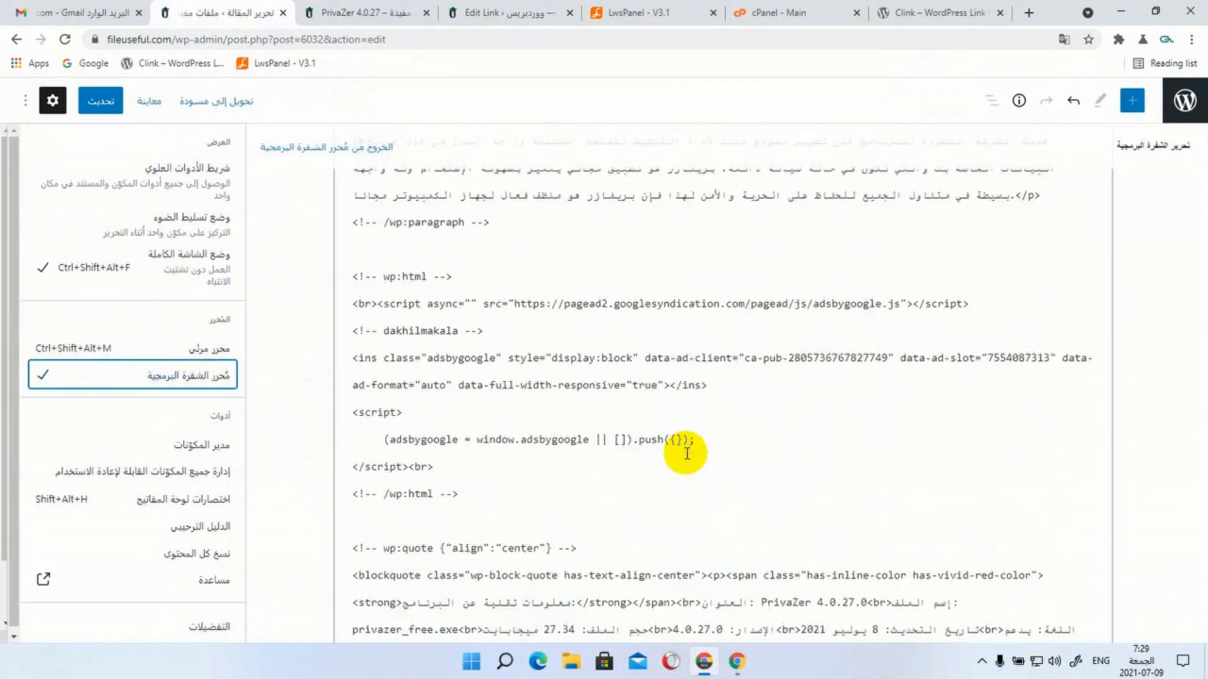
{"action": "scroll", "coordinate": [686, 452], "scroll_direction": "down", "scroll_amount": 10}
{"action": "scroll", "coordinate": [686, 453], "scroll_direction": "down", "scroll_amount": 10}
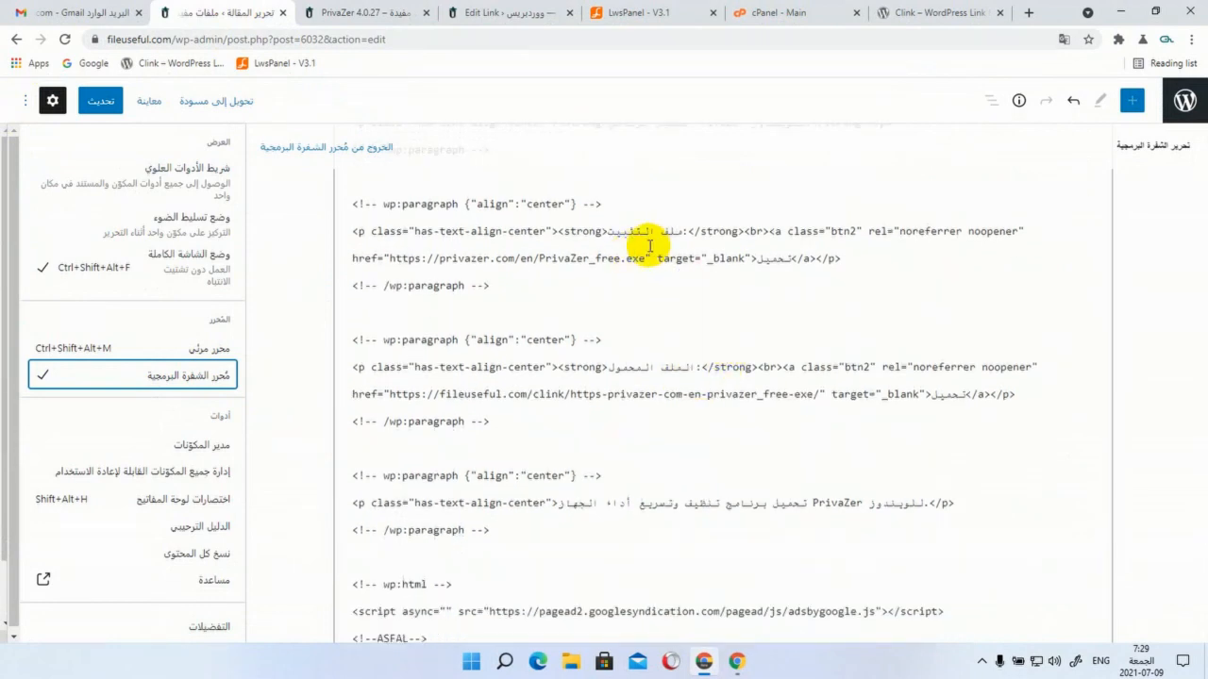
{"action": "left_click_drag", "start_coordinate": [642, 257], "coordinate": [394, 258]}
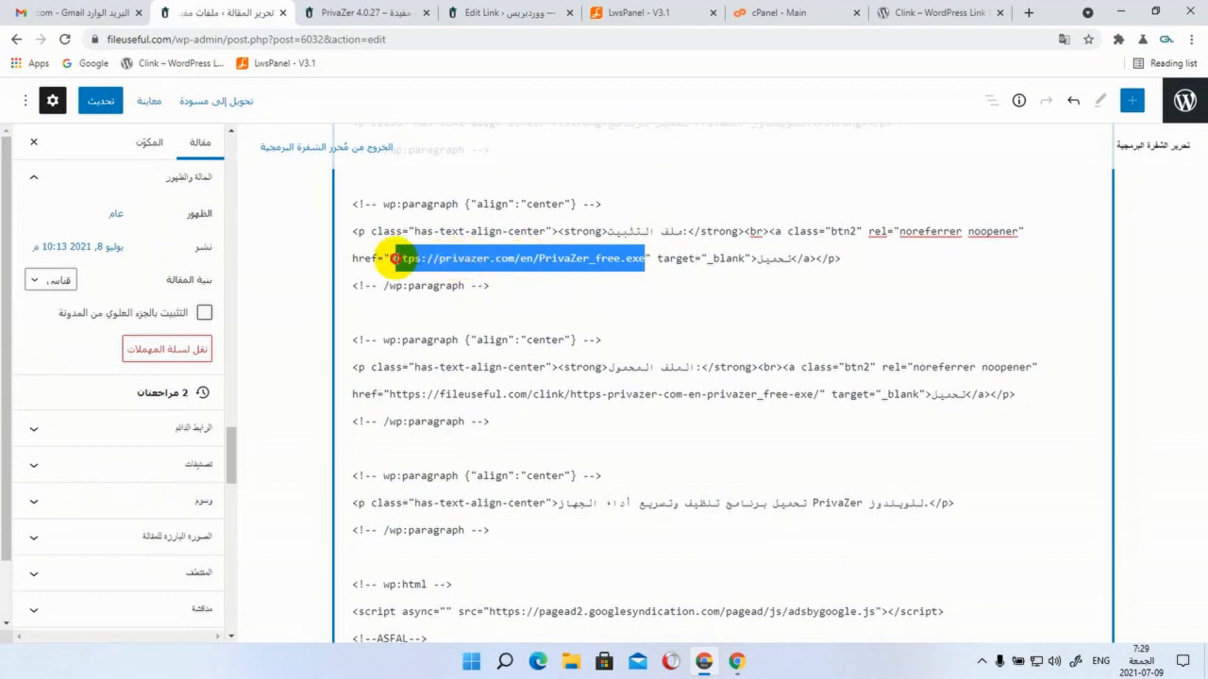
{"action": "right_click", "coordinate": [470, 258]}
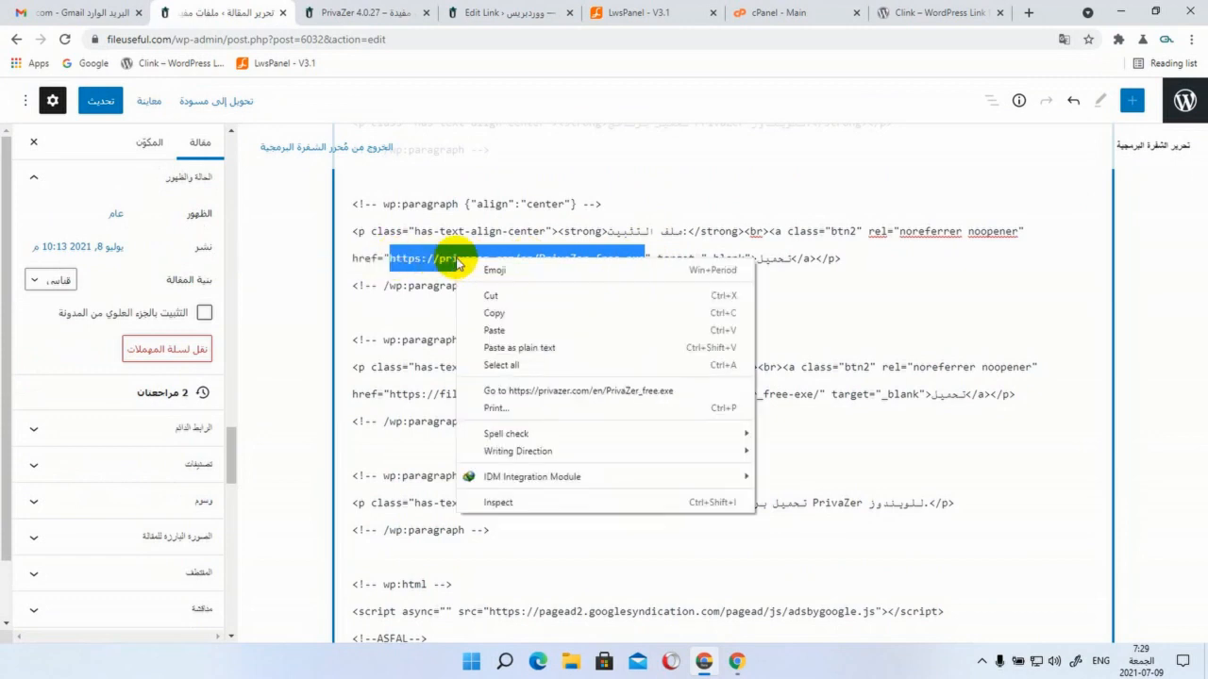
{"action": "left_click", "coordinate": [501, 311]}
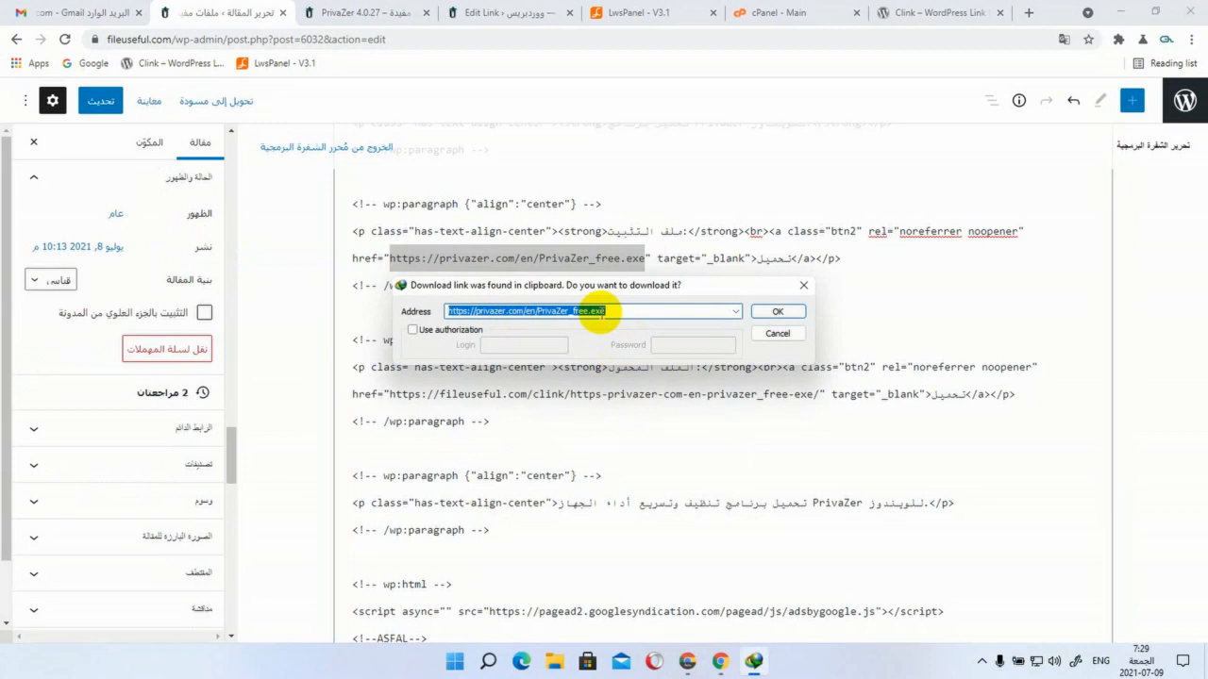
{"action": "right_click", "coordinate": [598, 310]}
{"action": "left_click", "coordinate": [632, 359]}
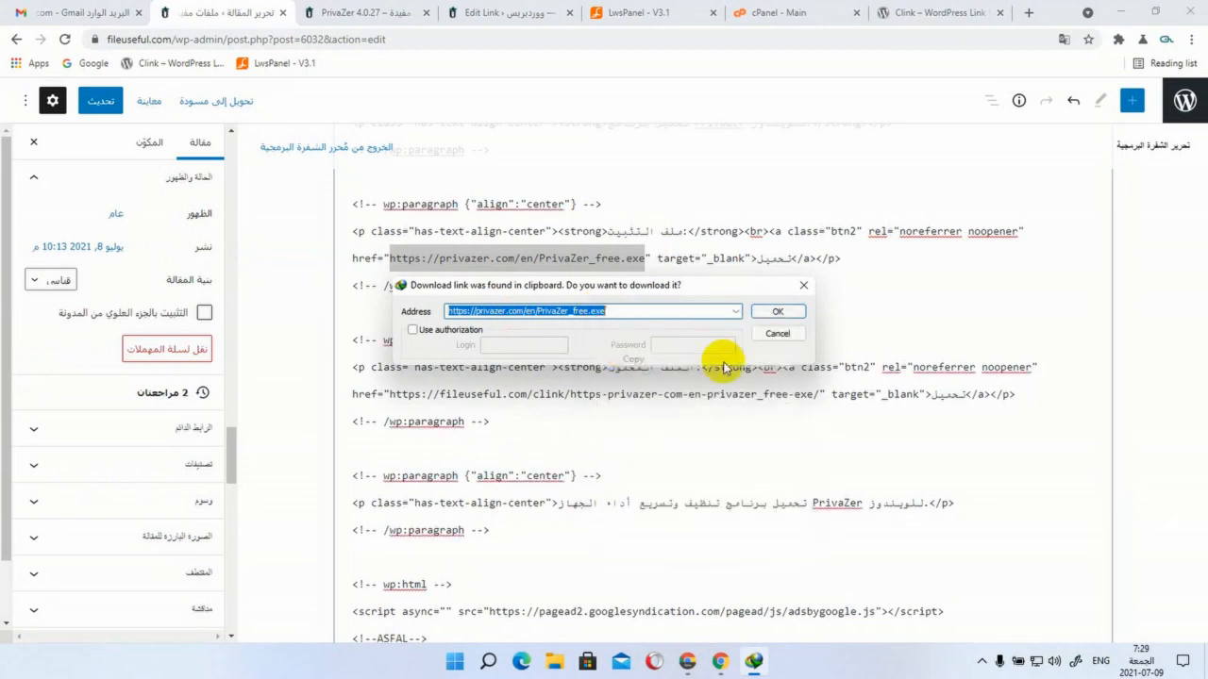
{"action": "left_click", "coordinate": [778, 330]}
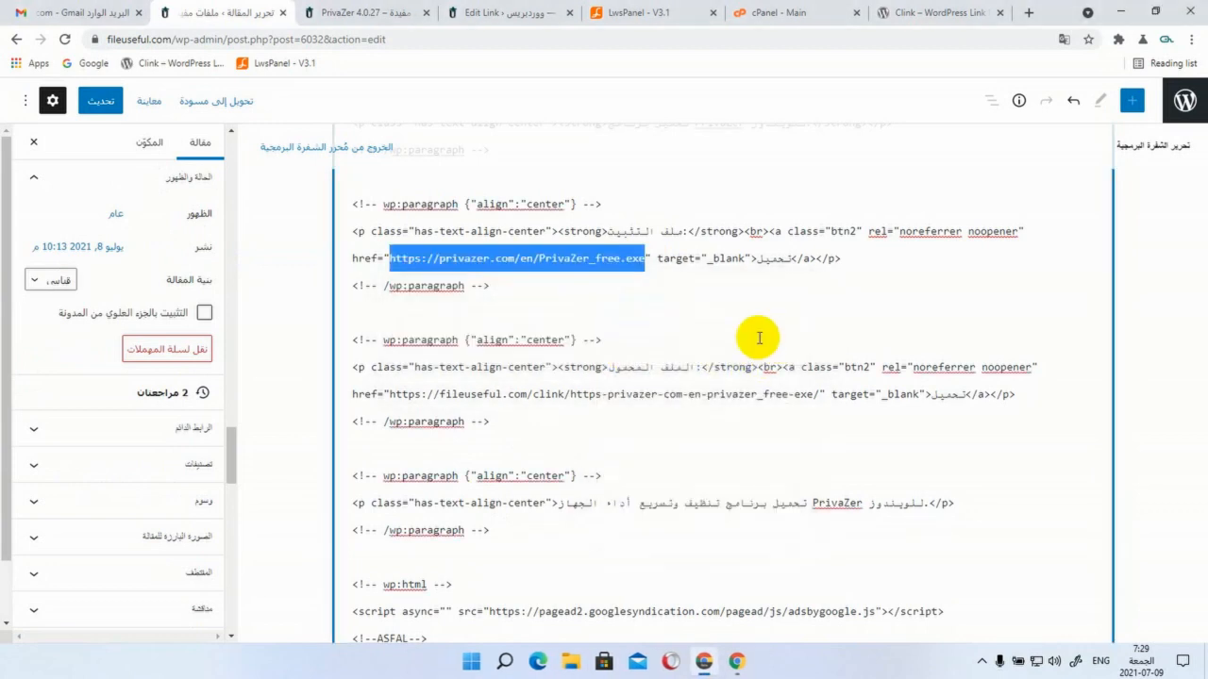
{"action": "left_click", "coordinate": [385, 13]}
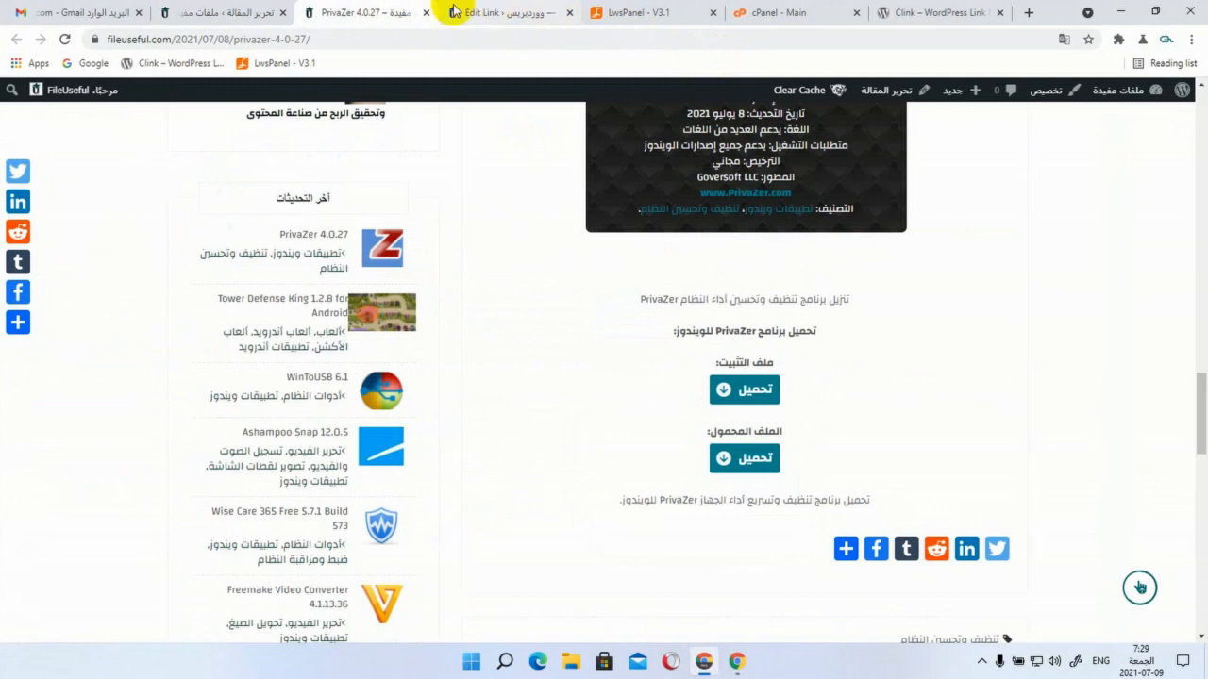
{"action": "left_click", "coordinate": [425, 13]}
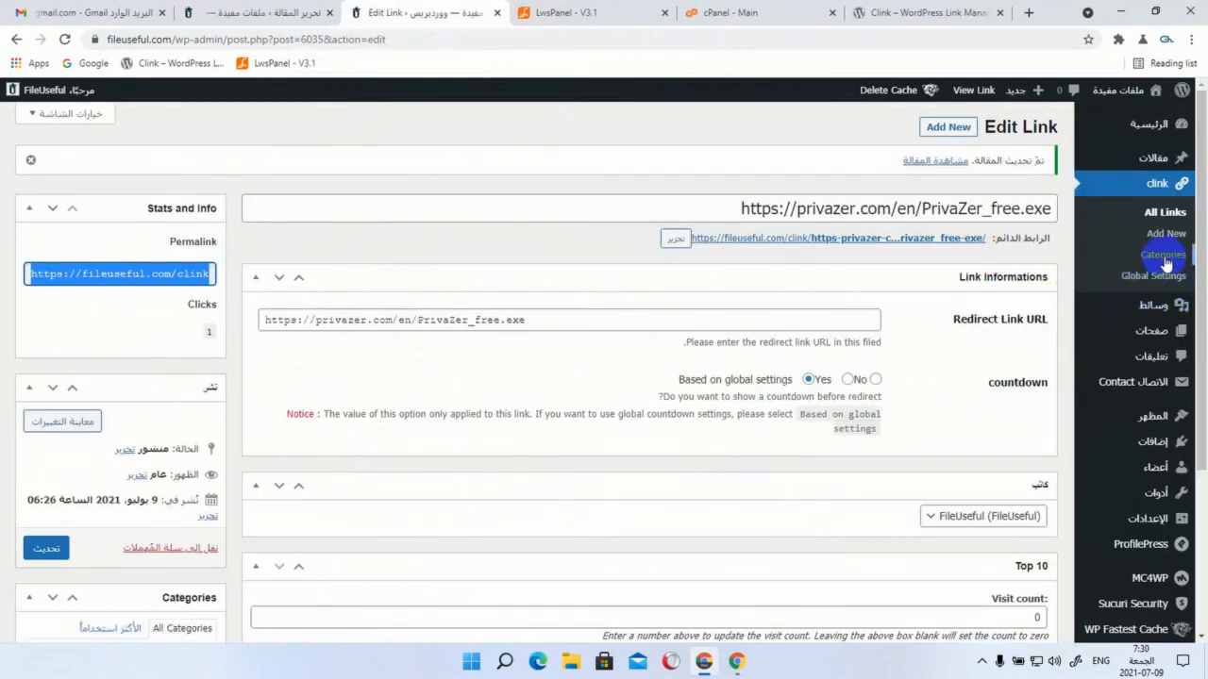
{"action": "left_click", "coordinate": [1163, 236]}
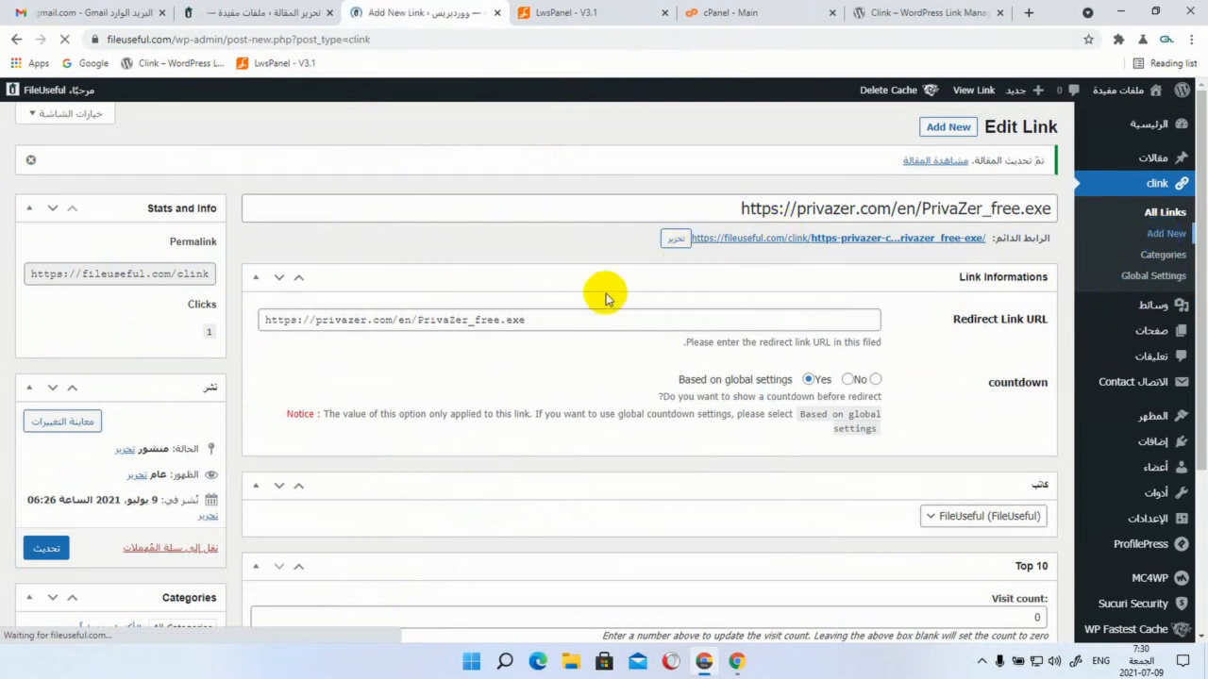
{"action": "right_click", "coordinate": [415, 169]}
{"action": "left_click", "coordinate": [451, 277]}
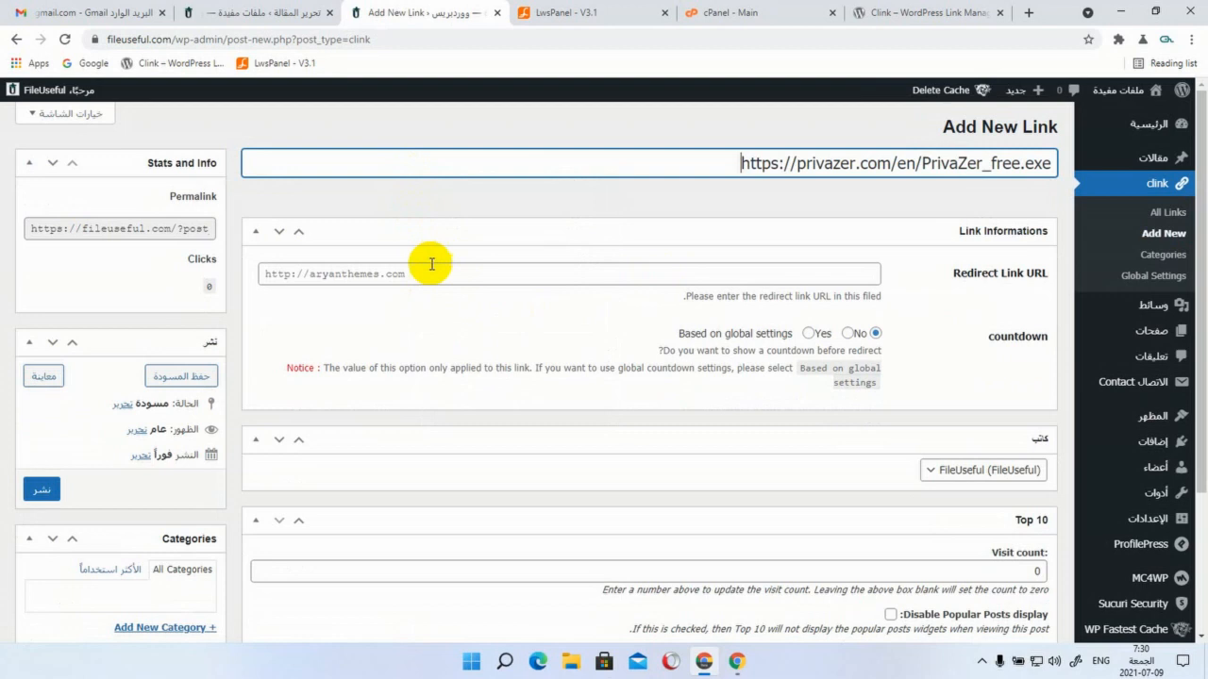
{"action": "right_click", "coordinate": [432, 272]}
{"action": "left_click", "coordinate": [475, 382]}
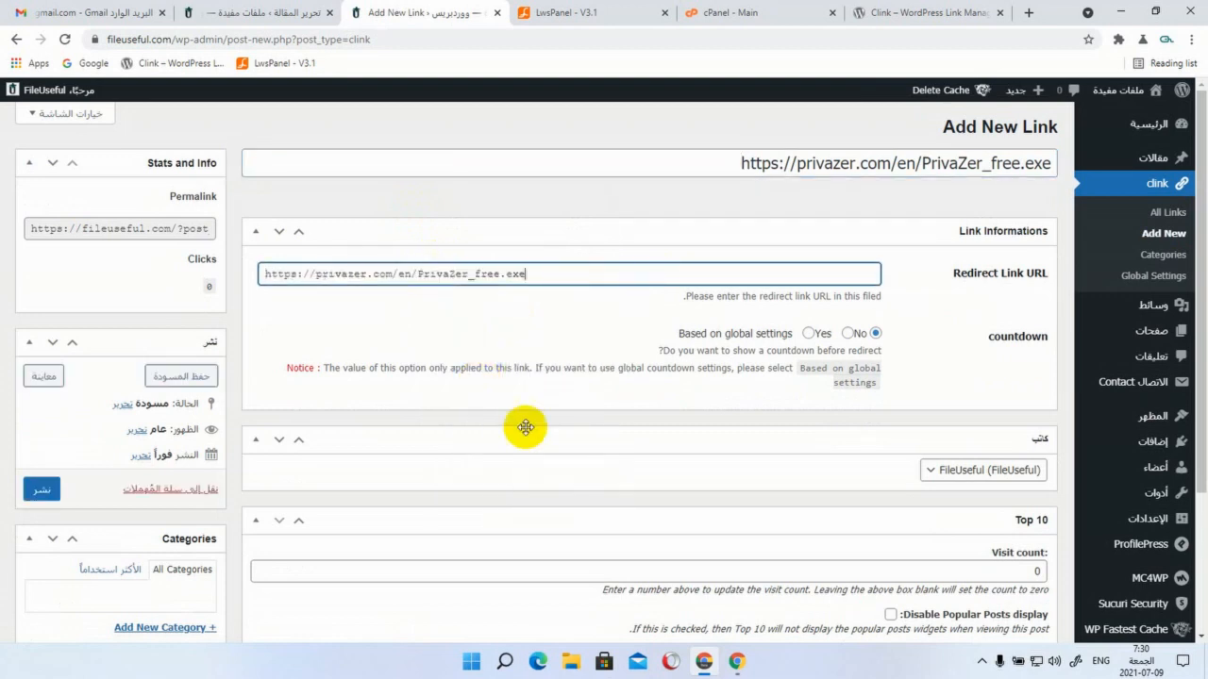
{"action": "left_click", "coordinate": [808, 335]}
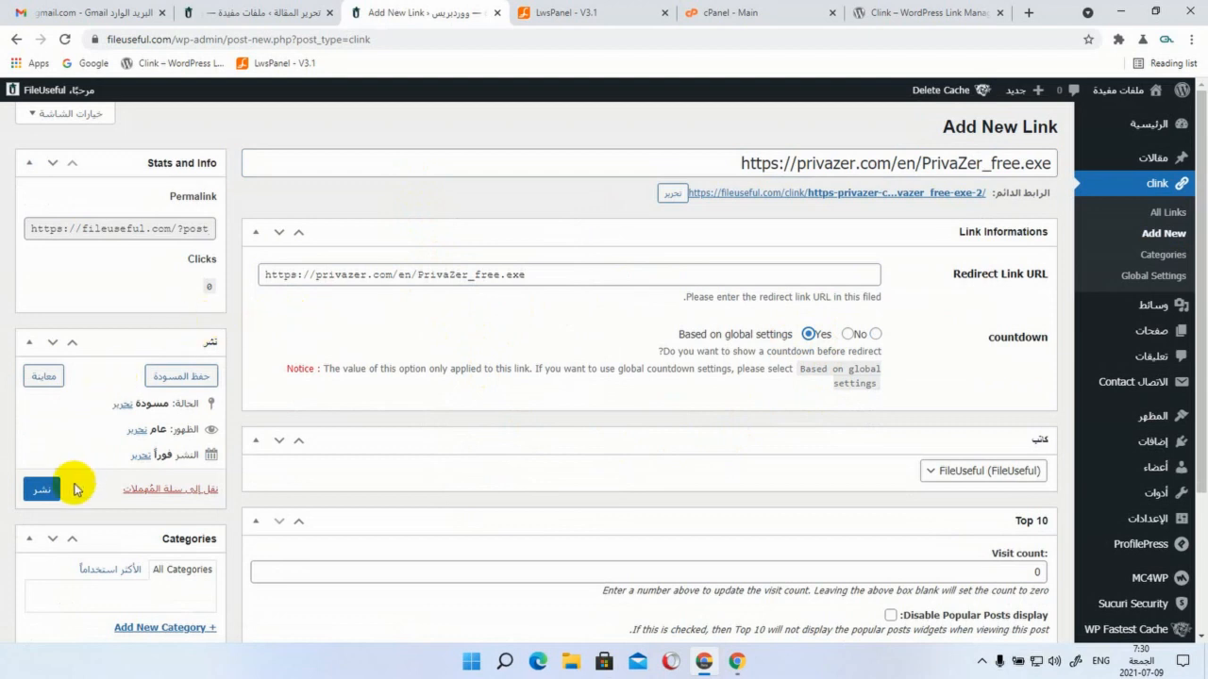
{"action": "left_click", "coordinate": [41, 490]}
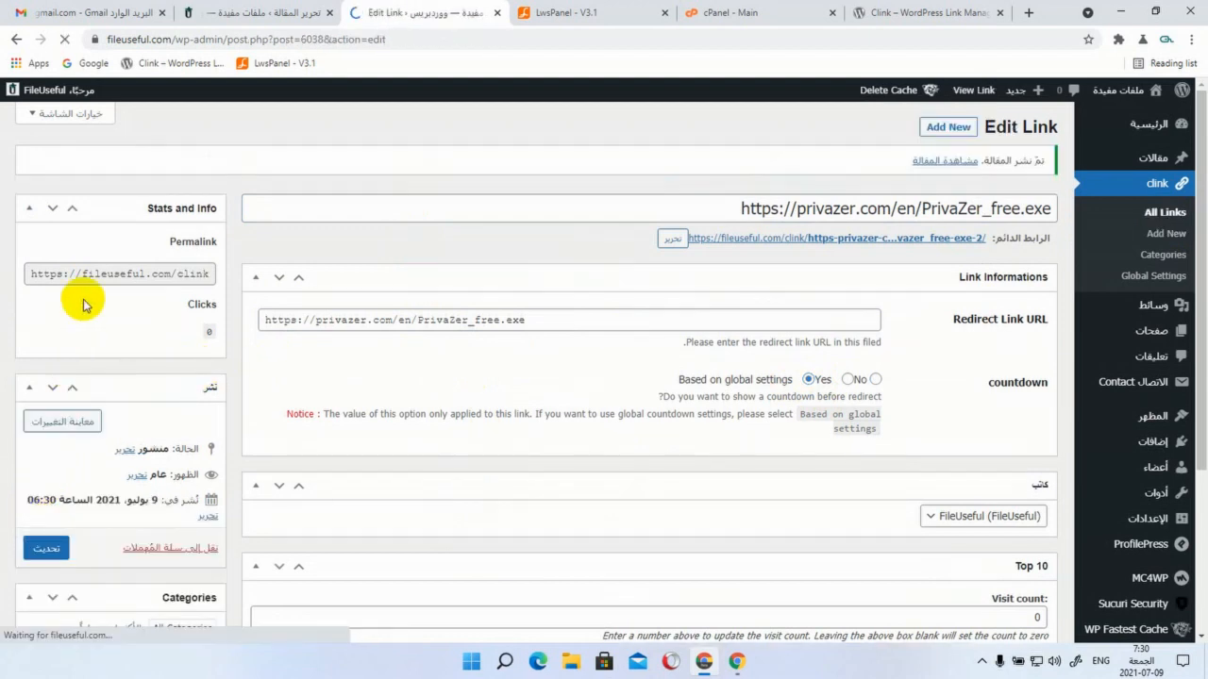
Copy the new link's permalink, replace the installer file's URL in the PrivaZer post code with it, and update the post
{"action": "left_click", "coordinate": [110, 273]}
{"action": "triple_click", "coordinate": [110, 272]}
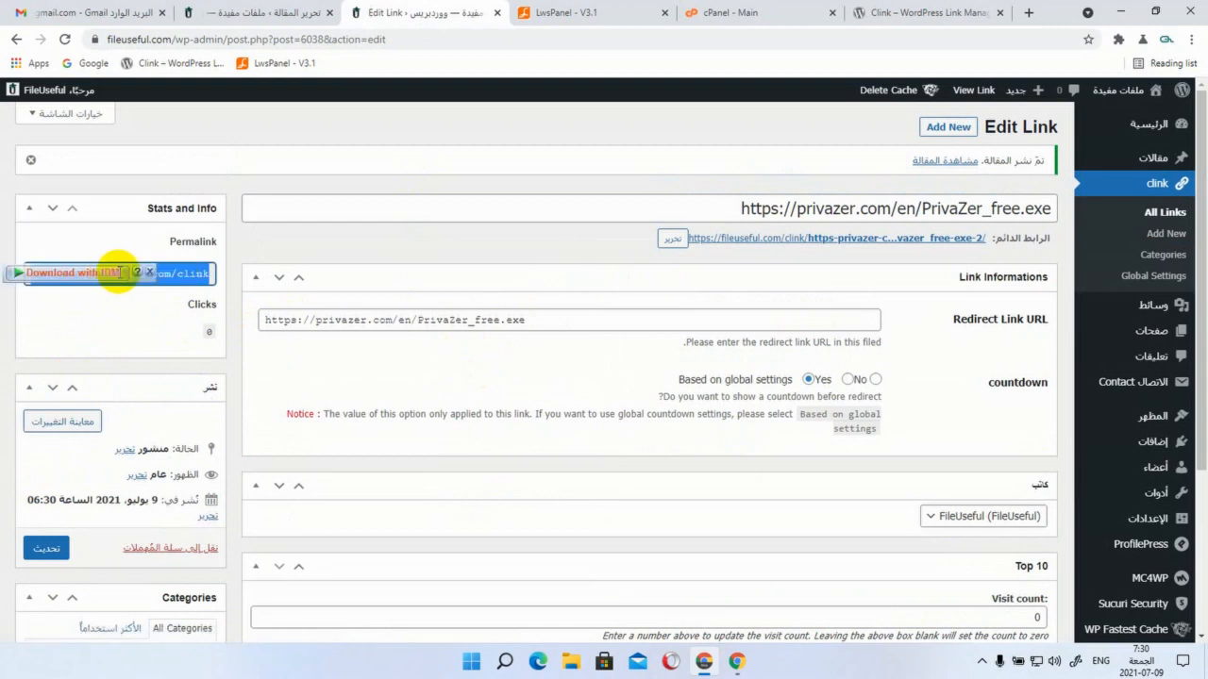
{"action": "right_click", "coordinate": [173, 280]}
{"action": "left_click", "coordinate": [207, 288]}
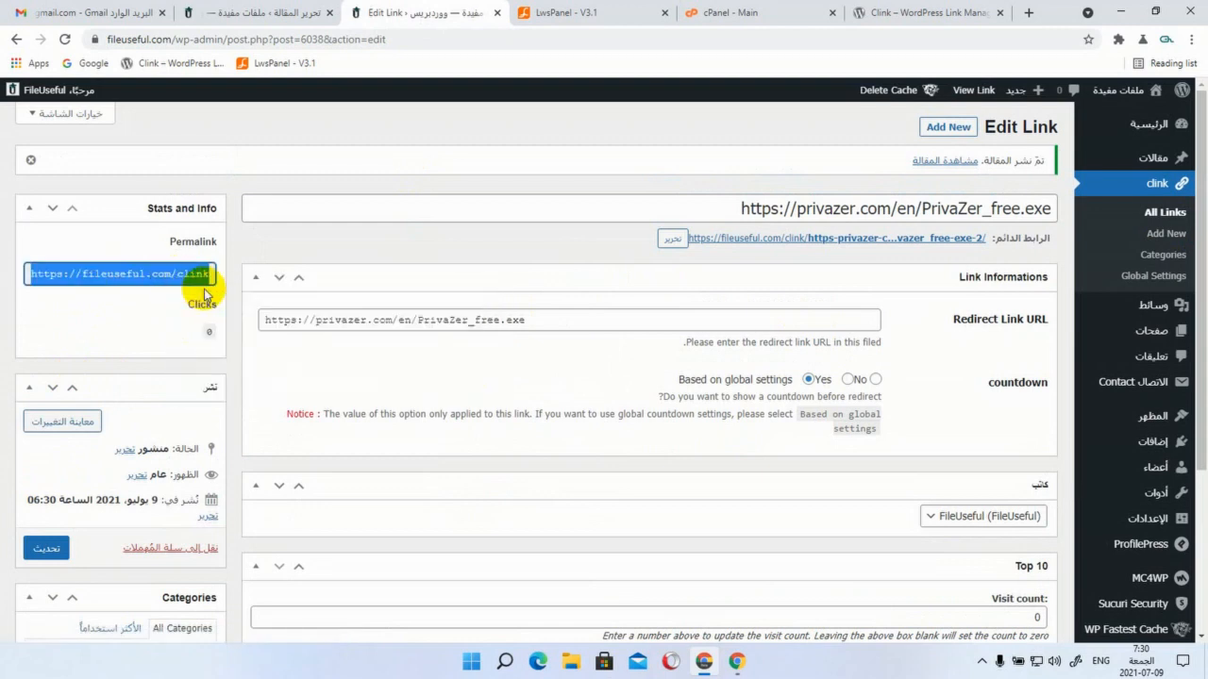
{"action": "left_click", "coordinate": [219, 21]}
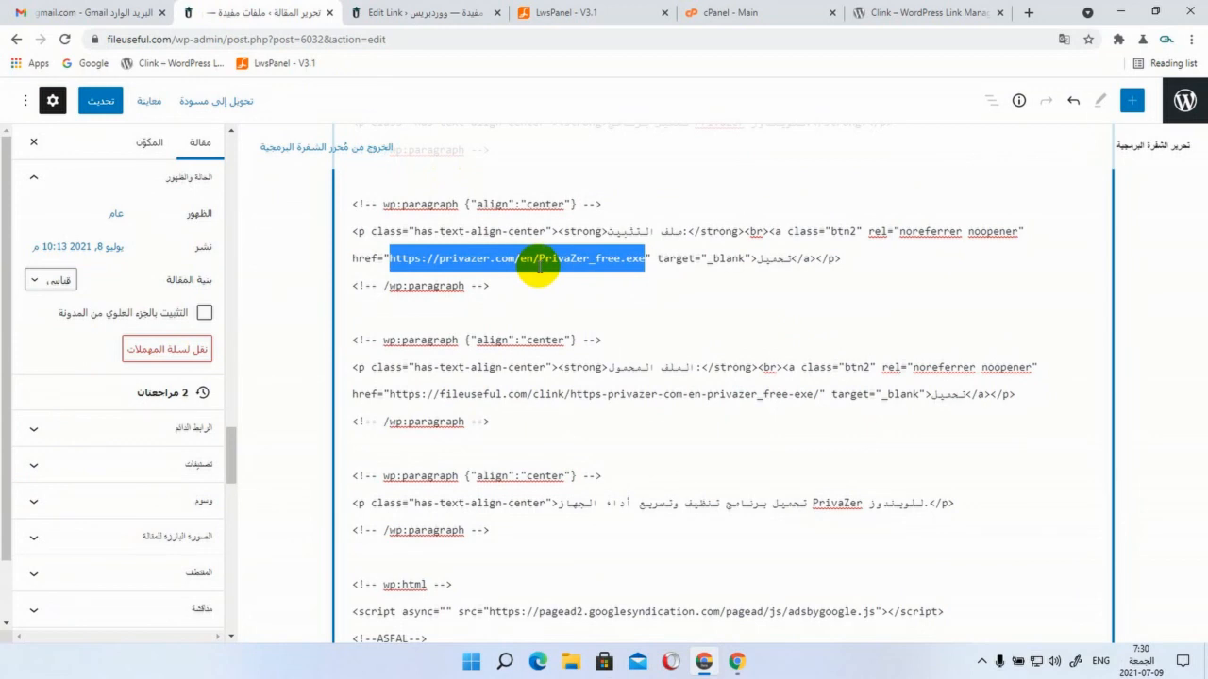
{"action": "key", "text": "ctrl+v"}
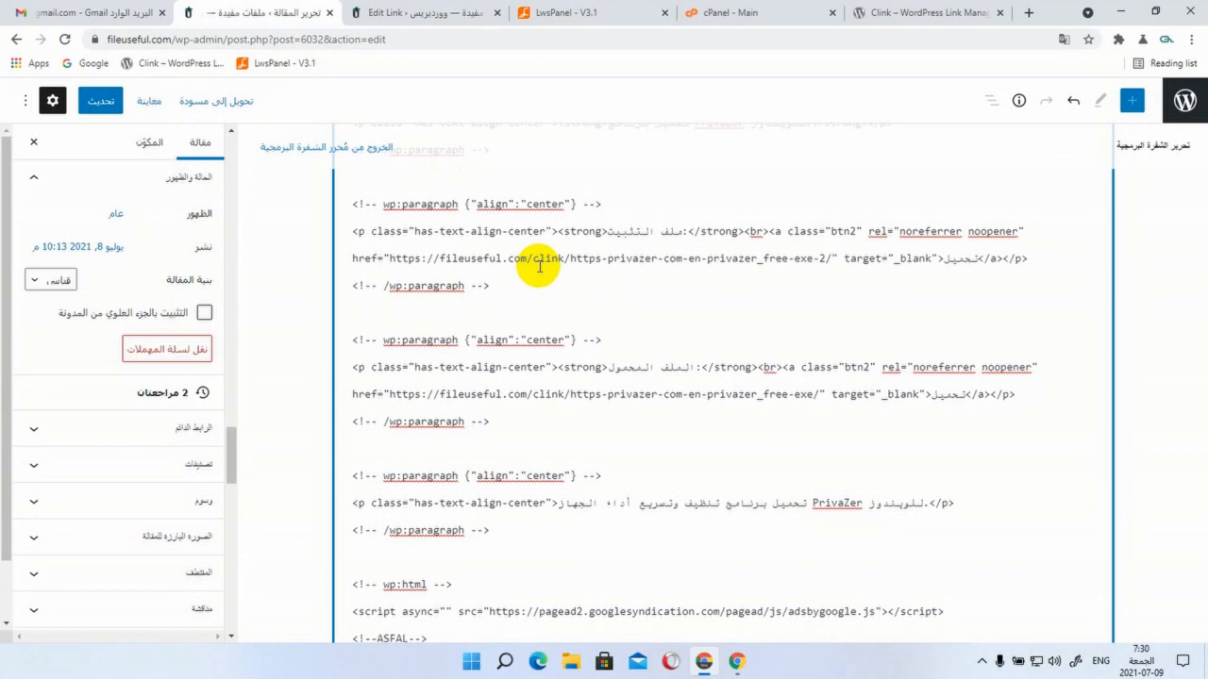
{"action": "left_click", "coordinate": [104, 102]}
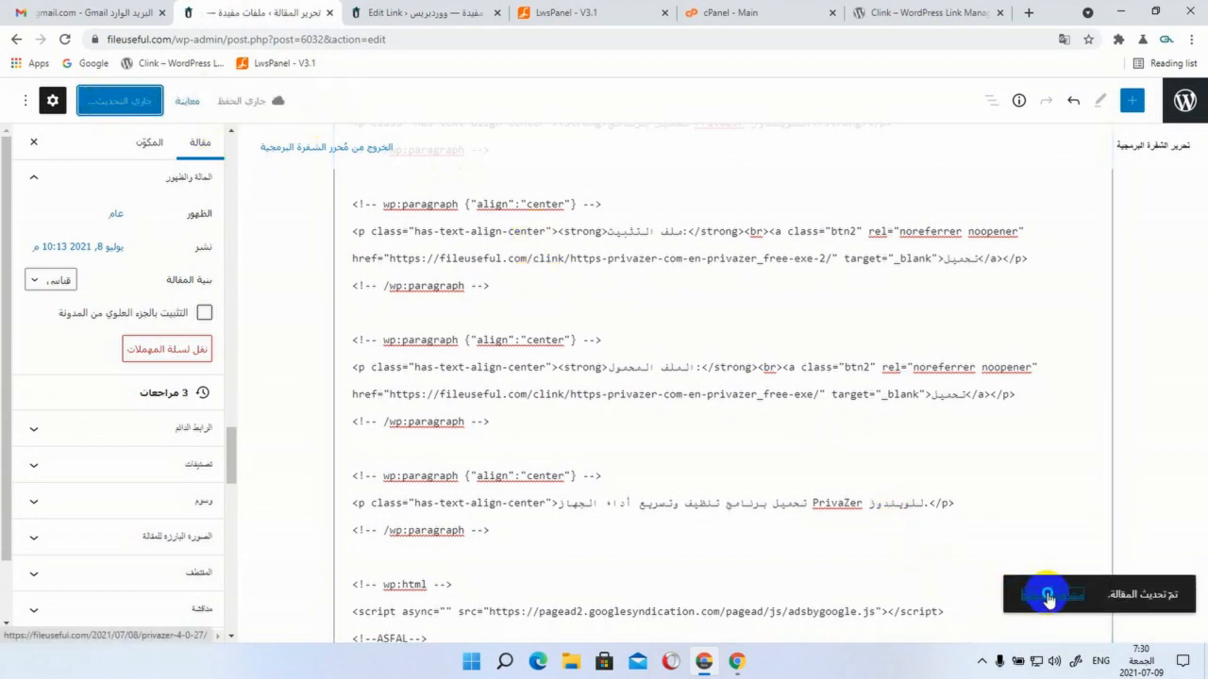
Open the updated PrivaZer post in a new tab and test the installer file's download button
{"action": "right_click", "coordinate": [1045, 595]}
{"action": "left_click", "coordinate": [1047, 453]}
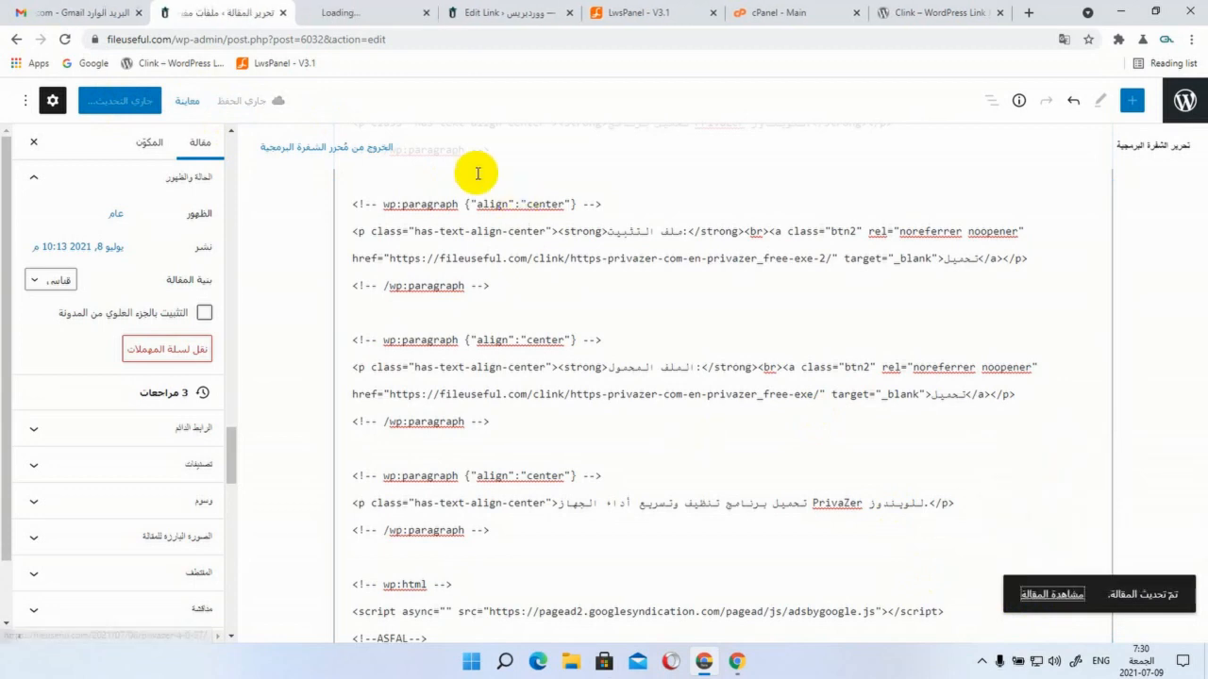
{"action": "left_click", "coordinate": [368, 15]}
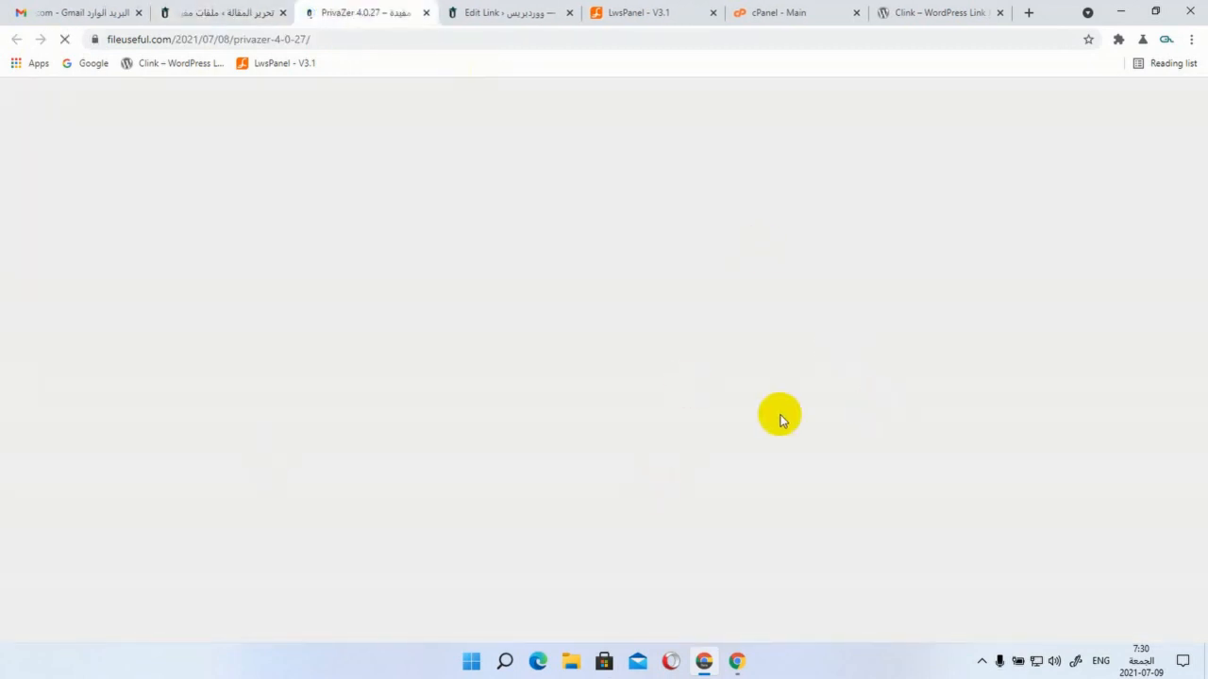
{"action": "scroll", "coordinate": [866, 495], "scroll_direction": "down", "scroll_amount": 7}
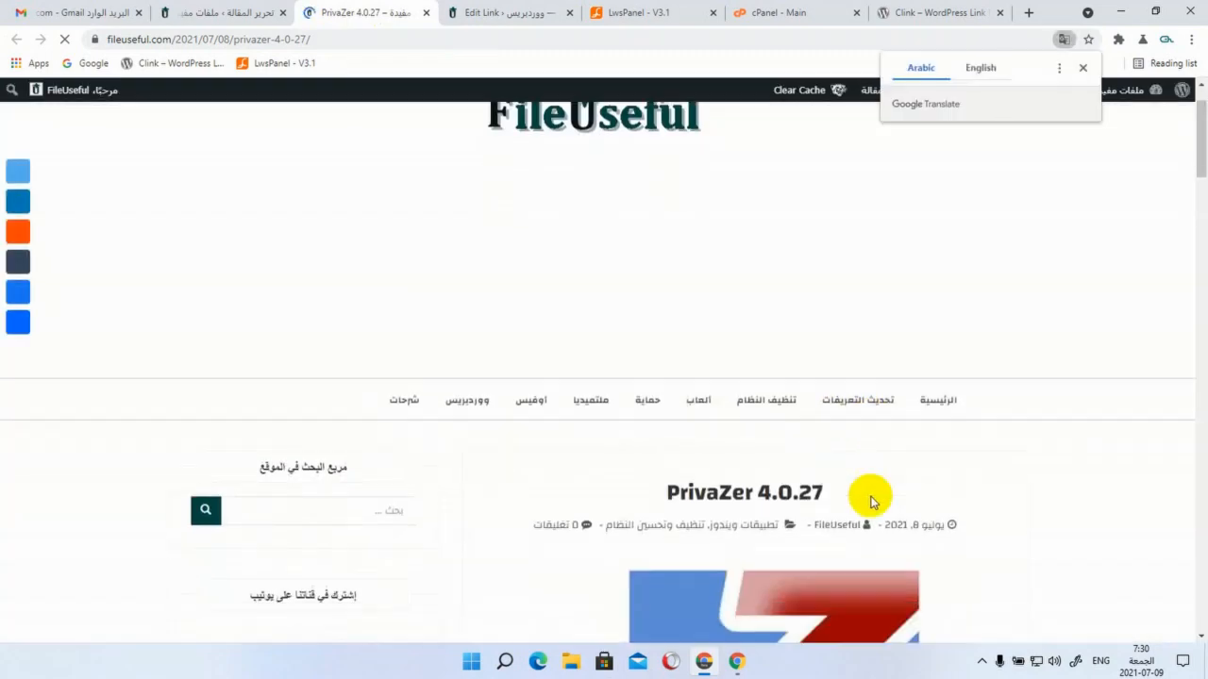
{"action": "scroll", "coordinate": [869, 501], "scroll_direction": "down", "scroll_amount": 10}
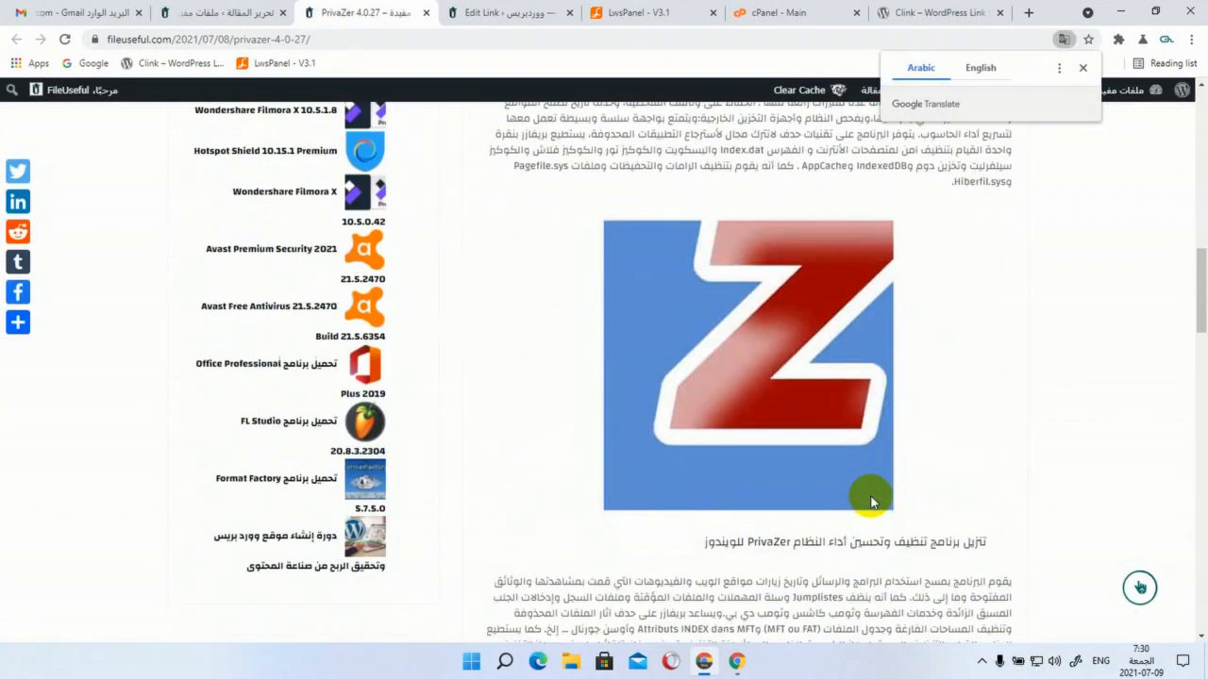
{"action": "scroll", "coordinate": [870, 500], "scroll_direction": "down", "scroll_amount": 3}
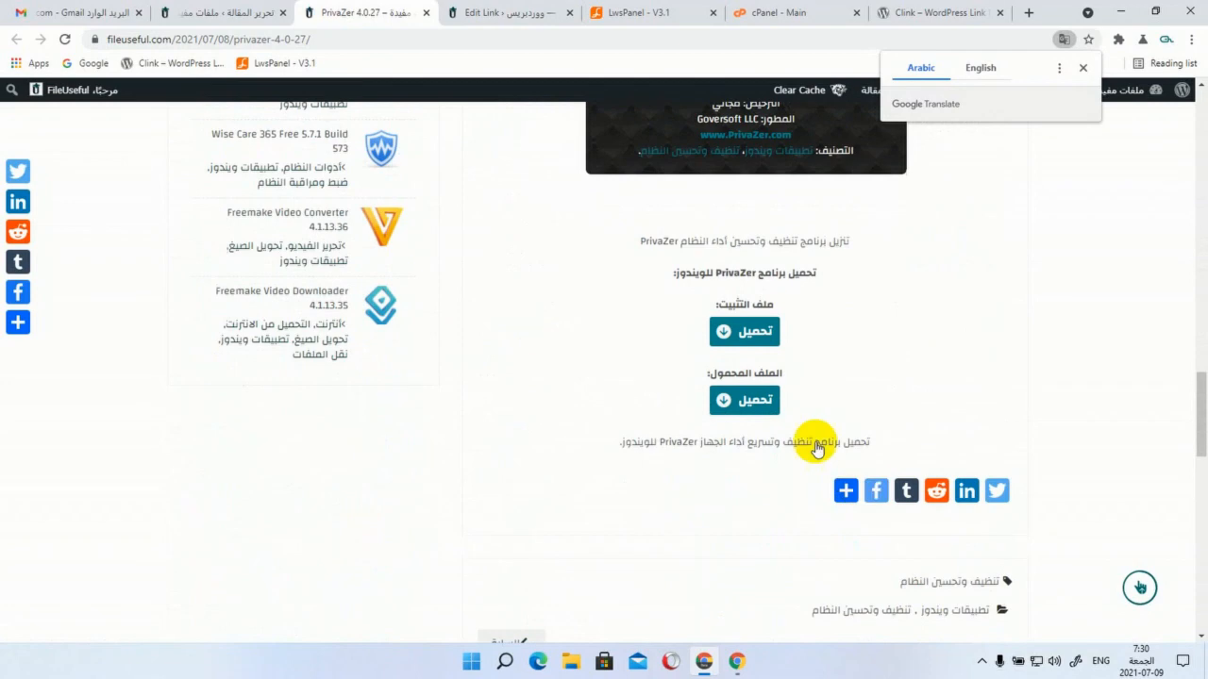
{"action": "left_click", "coordinate": [756, 337]}
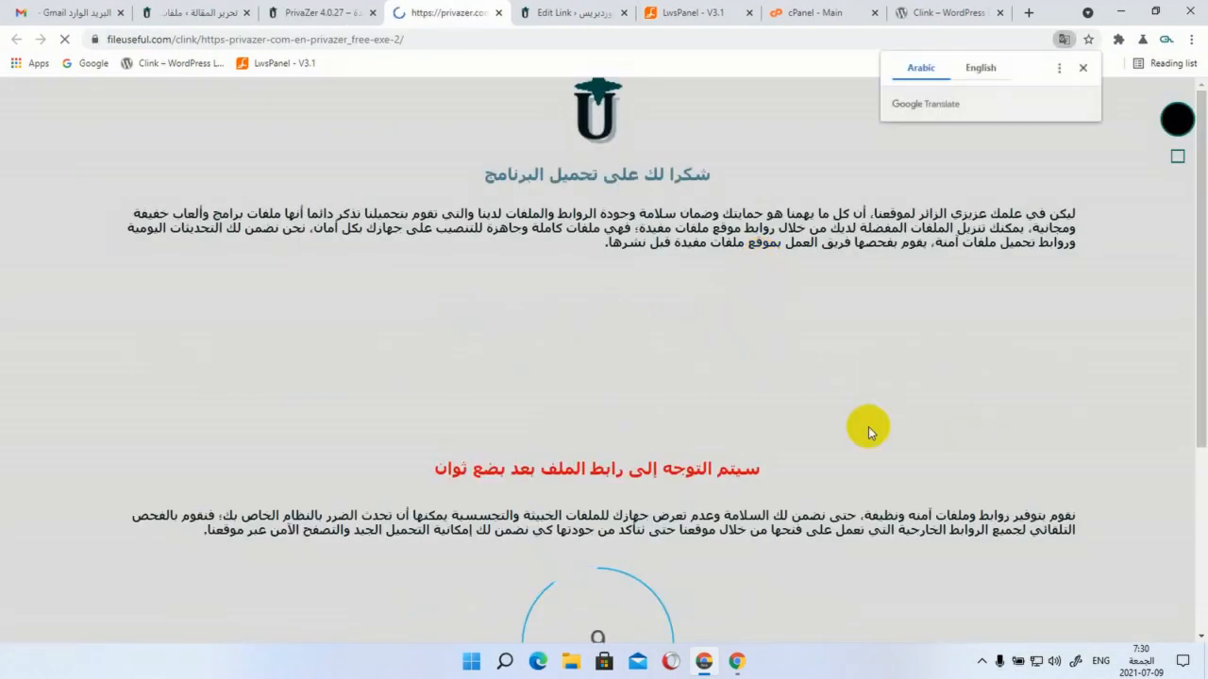
Copy the countdown redirect page's address and cancel the installer download it triggers
{"action": "left_click", "coordinate": [300, 40]}
{"action": "right_click", "coordinate": [300, 42]}
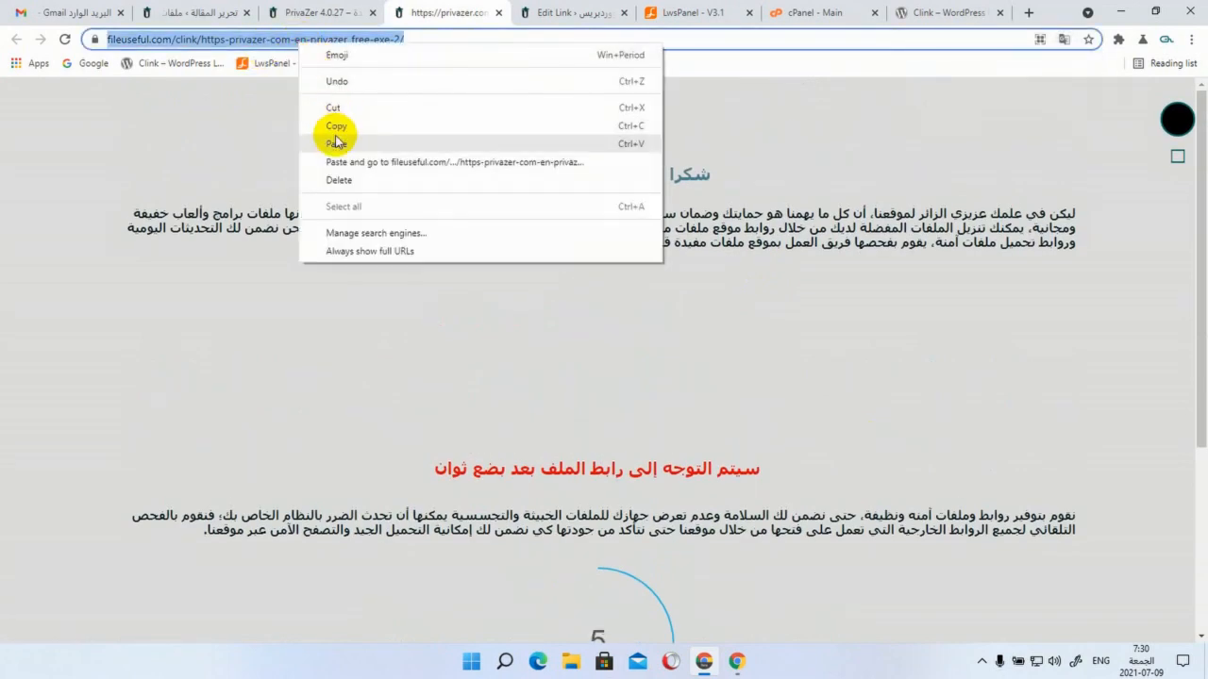
{"action": "left_click", "coordinate": [336, 126]}
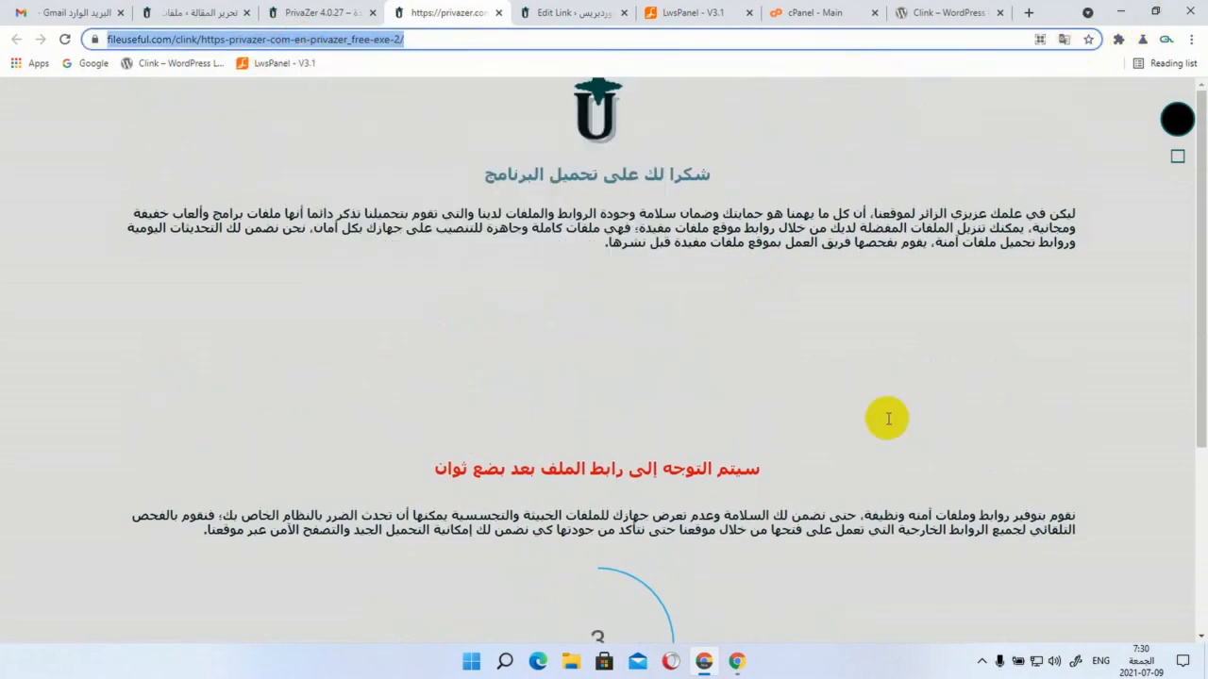
{"action": "mouse_move", "coordinate": [734, 666]}
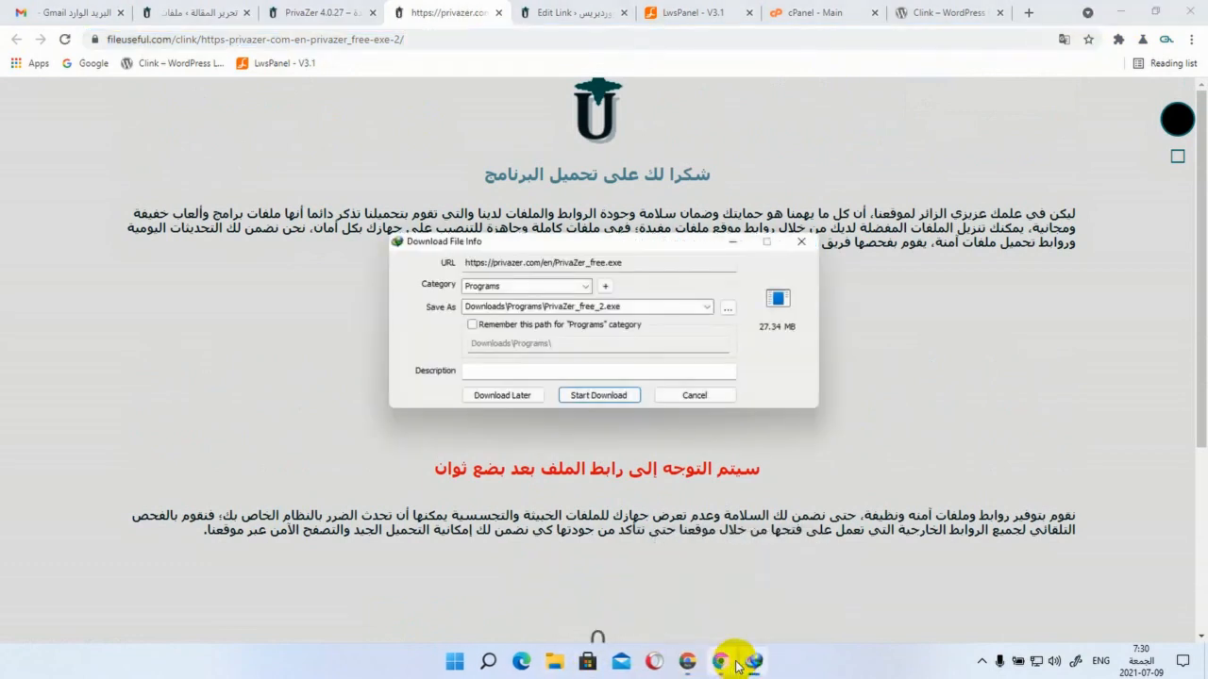
{"action": "left_click", "coordinate": [698, 395]}
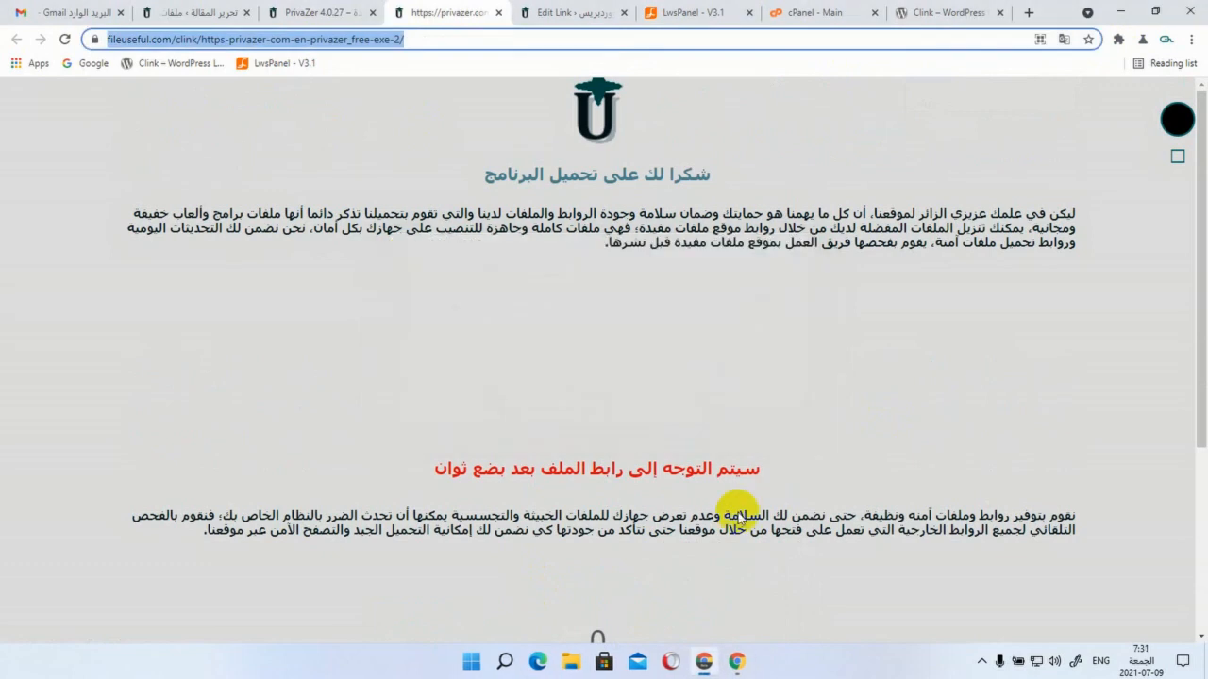
Load the copied Clink address in the other Chrome window, look over its countdown page, and close that window
{"action": "left_click", "coordinate": [740, 662]}
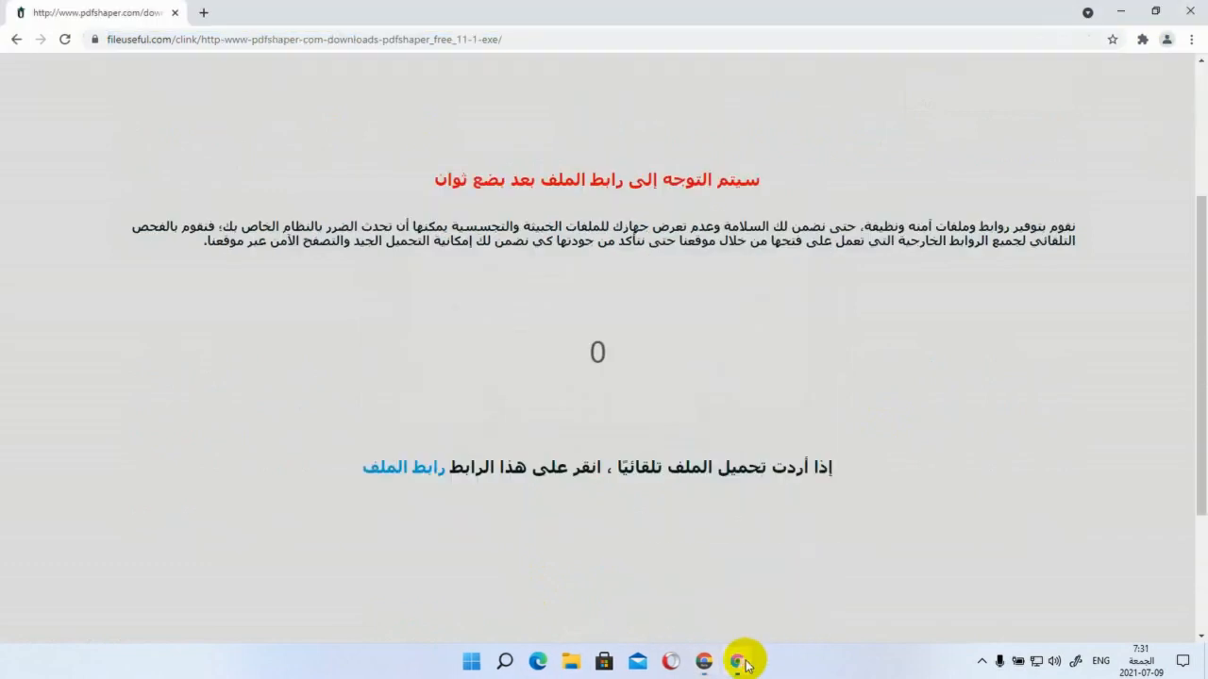
{"action": "left_click", "coordinate": [451, 46]}
{"action": "right_click", "coordinate": [451, 52]}
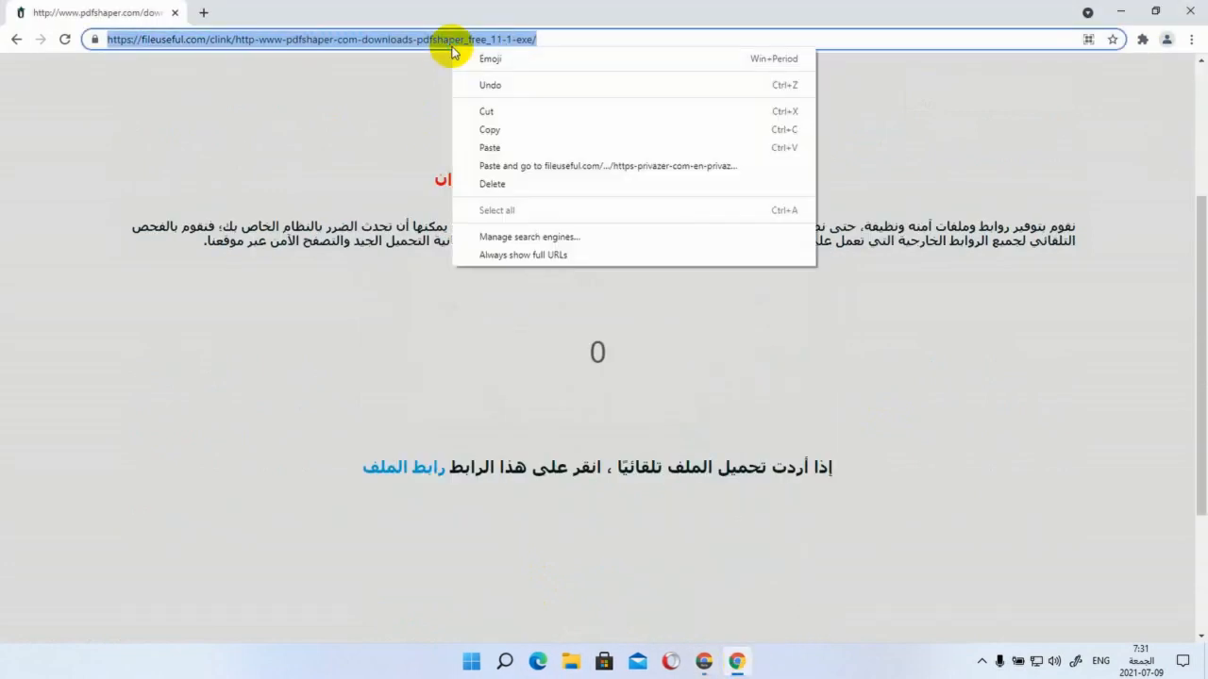
{"action": "left_click", "coordinate": [501, 146]}
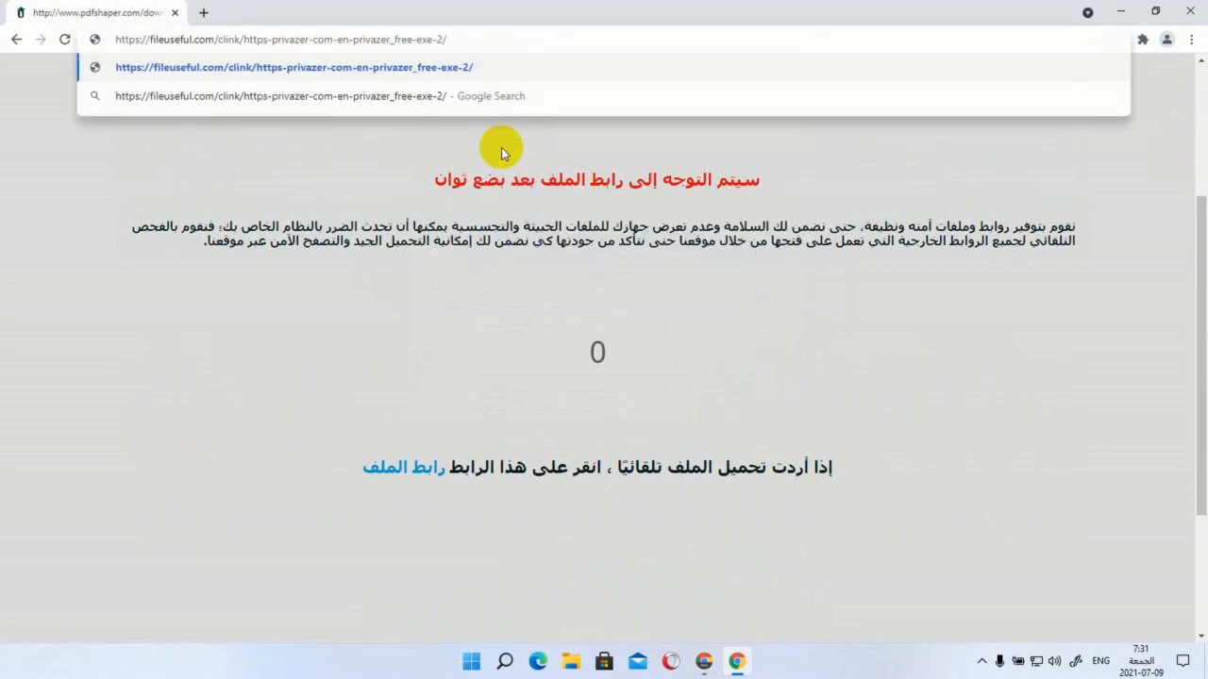
{"action": "key", "text": "Return"}
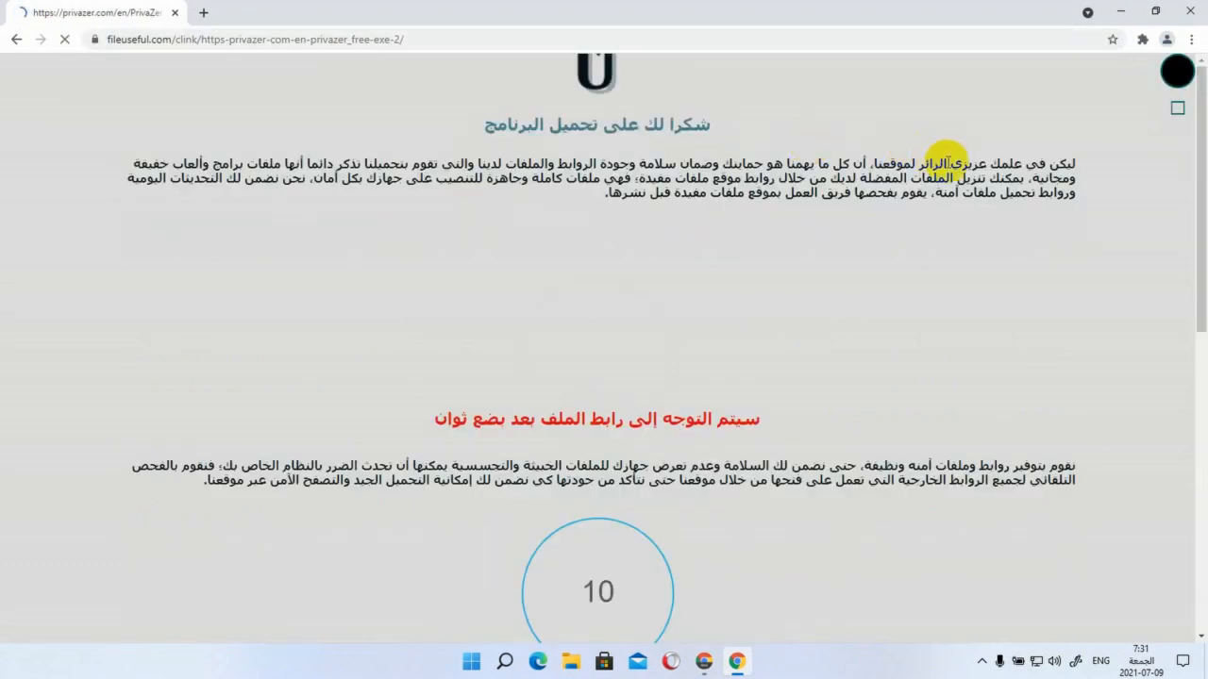
{"action": "scroll", "coordinate": [958, 178], "scroll_direction": "down", "scroll_amount": 3}
{"action": "scroll", "coordinate": [954, 177], "scroll_direction": "up", "scroll_amount": 3}
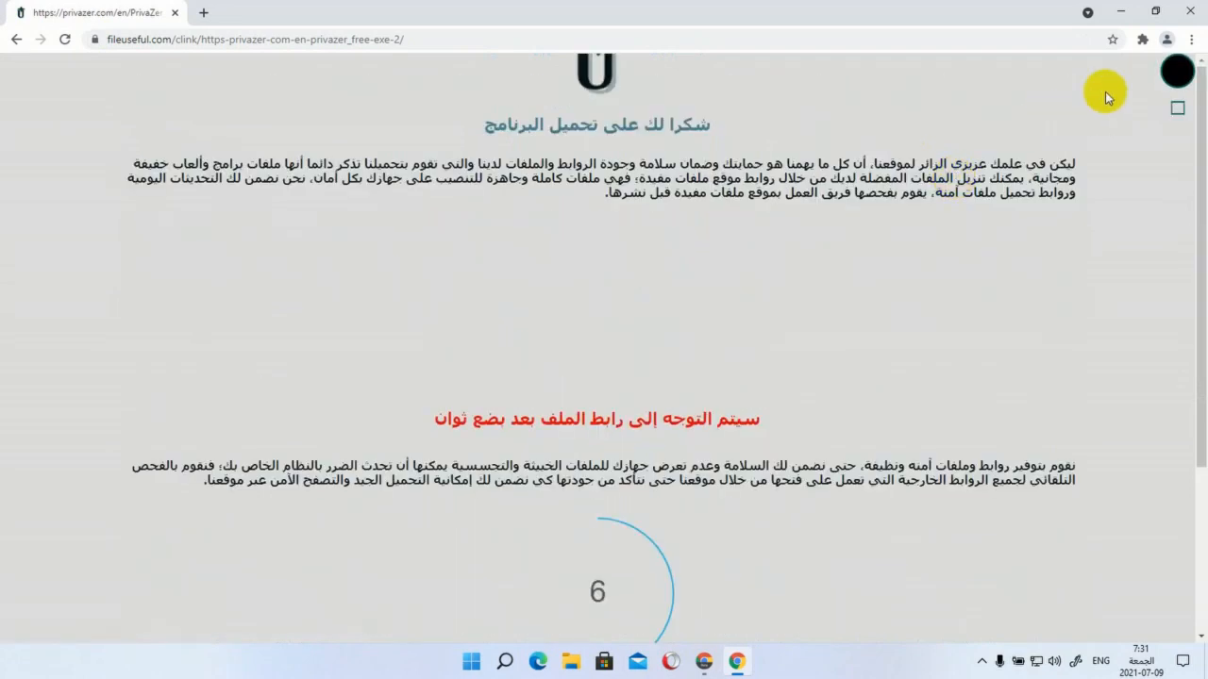
{"action": "left_click", "coordinate": [1190, 12]}
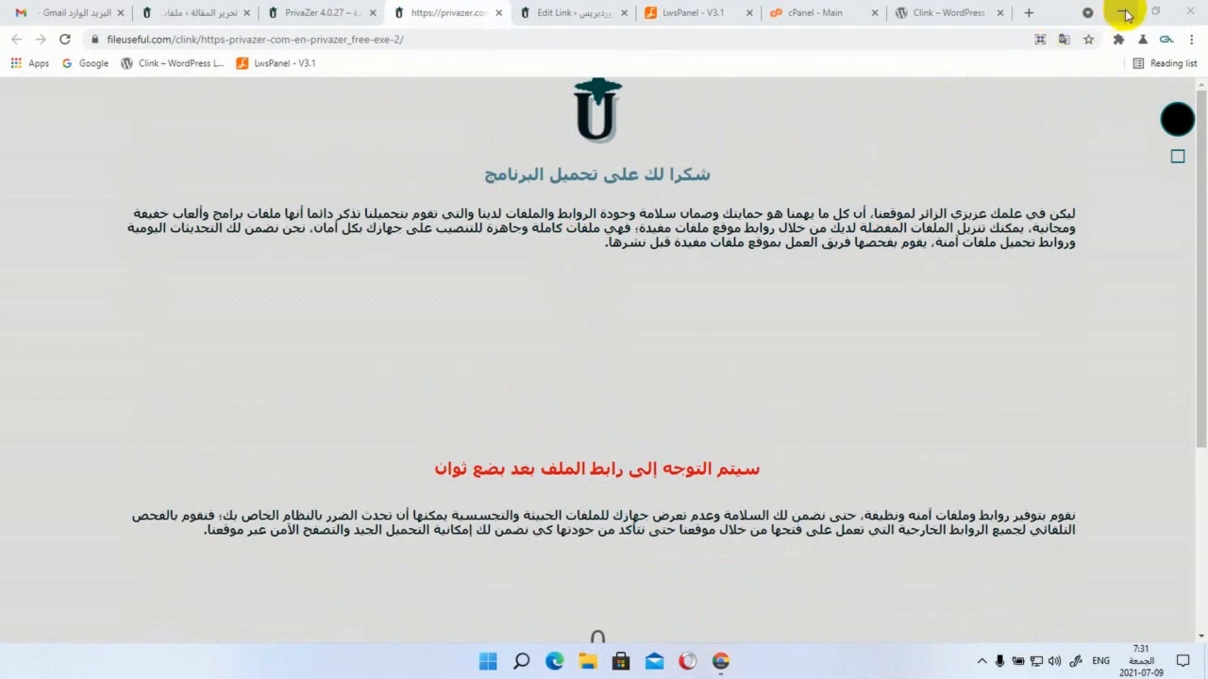
Switch to SRWare Iron, open an incognito window, and load the copied Clink address there
{"action": "left_click", "coordinate": [1124, 12]}
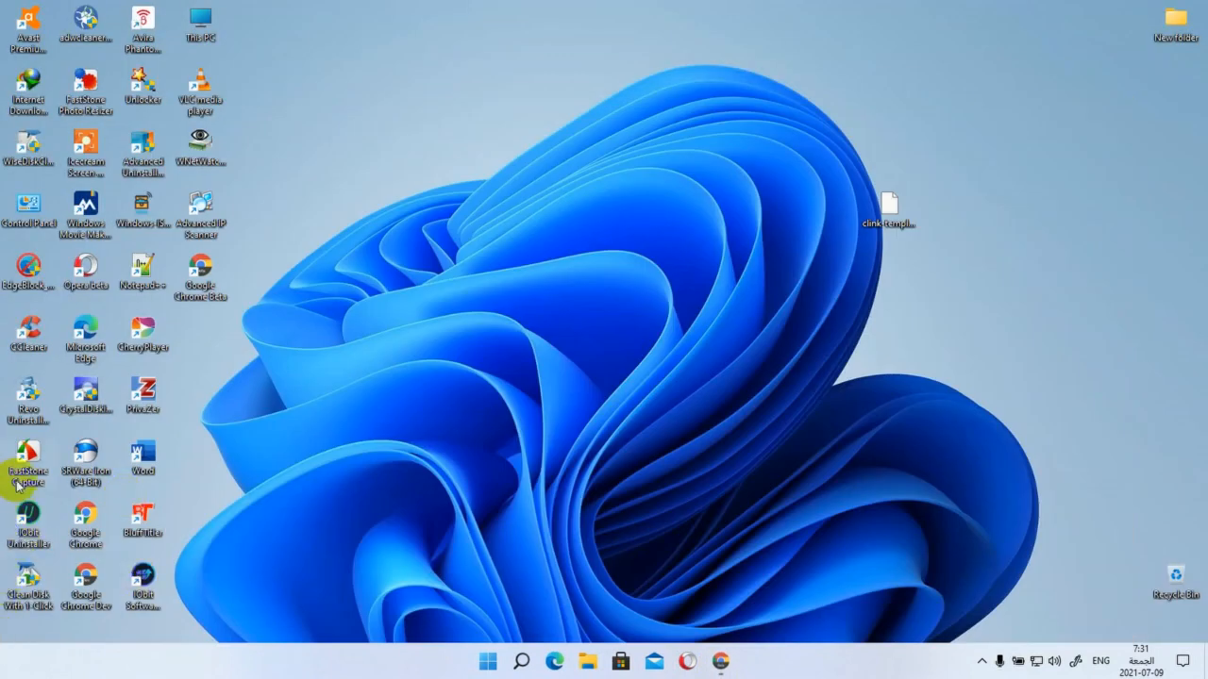
{"action": "double_click", "coordinate": [83, 456]}
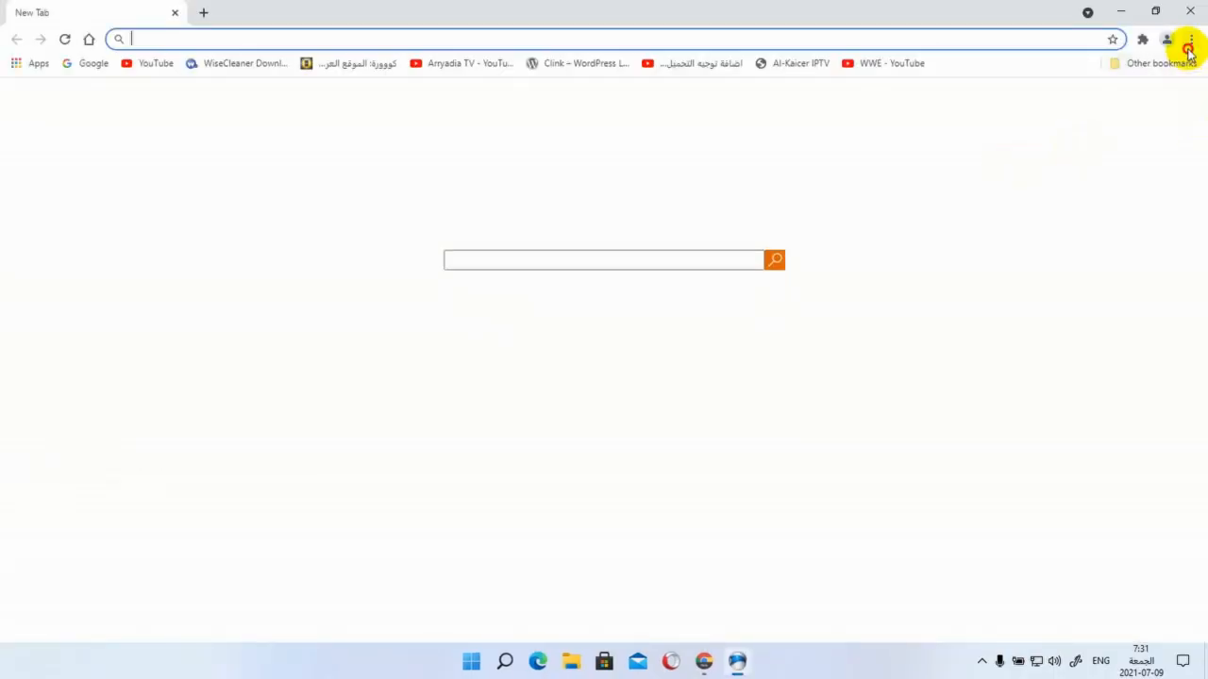
{"action": "left_click", "coordinate": [1191, 39]}
{"action": "left_click", "coordinate": [1064, 99]}
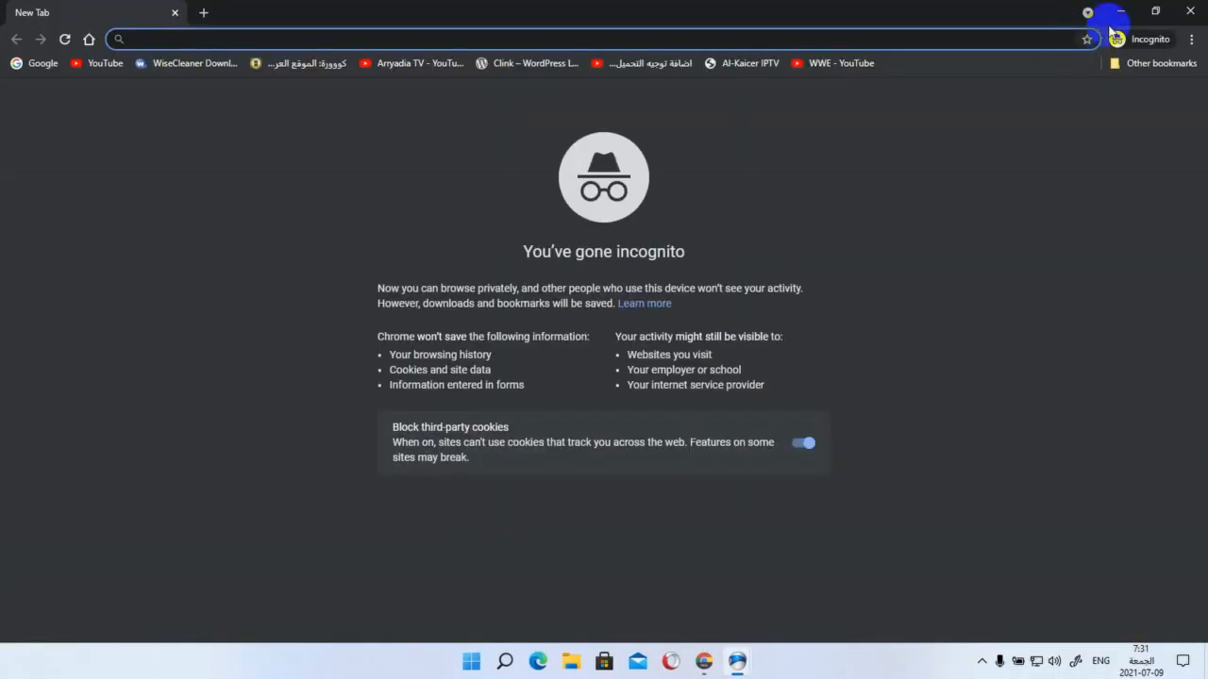
{"action": "right_click", "coordinate": [844, 42]}
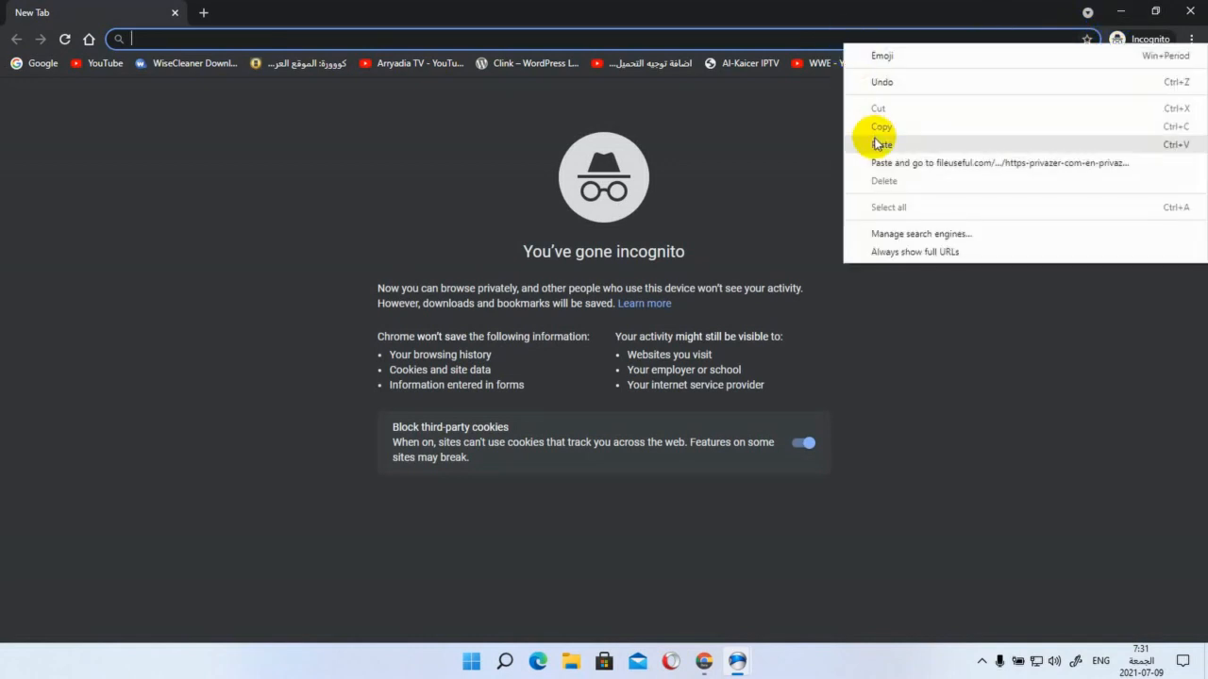
{"action": "left_click", "coordinate": [873, 140]}
{"action": "key", "text": "Return"}
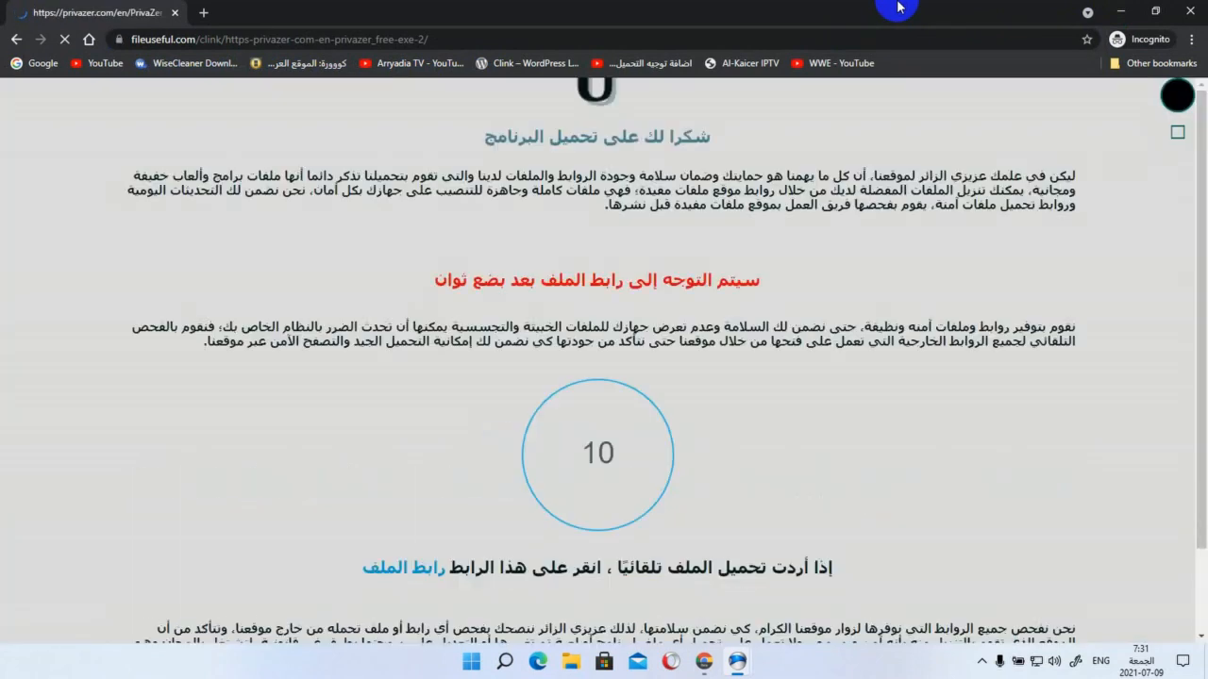
Examine the countdown redirect page in the incognito window until the countdown ends and the installer download starts
{"action": "scroll", "coordinate": [1170, 337], "scroll_direction": "down", "scroll_amount": 3}
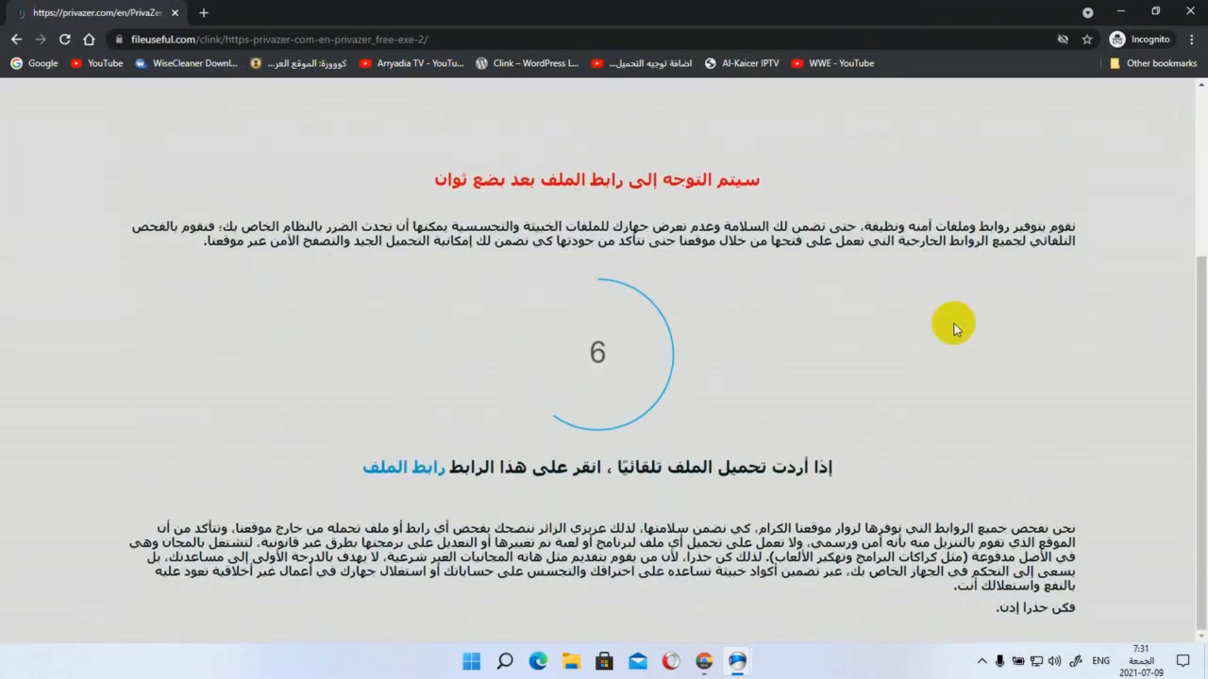
{"action": "scroll", "coordinate": [953, 328], "scroll_direction": "up", "scroll_amount": 3}
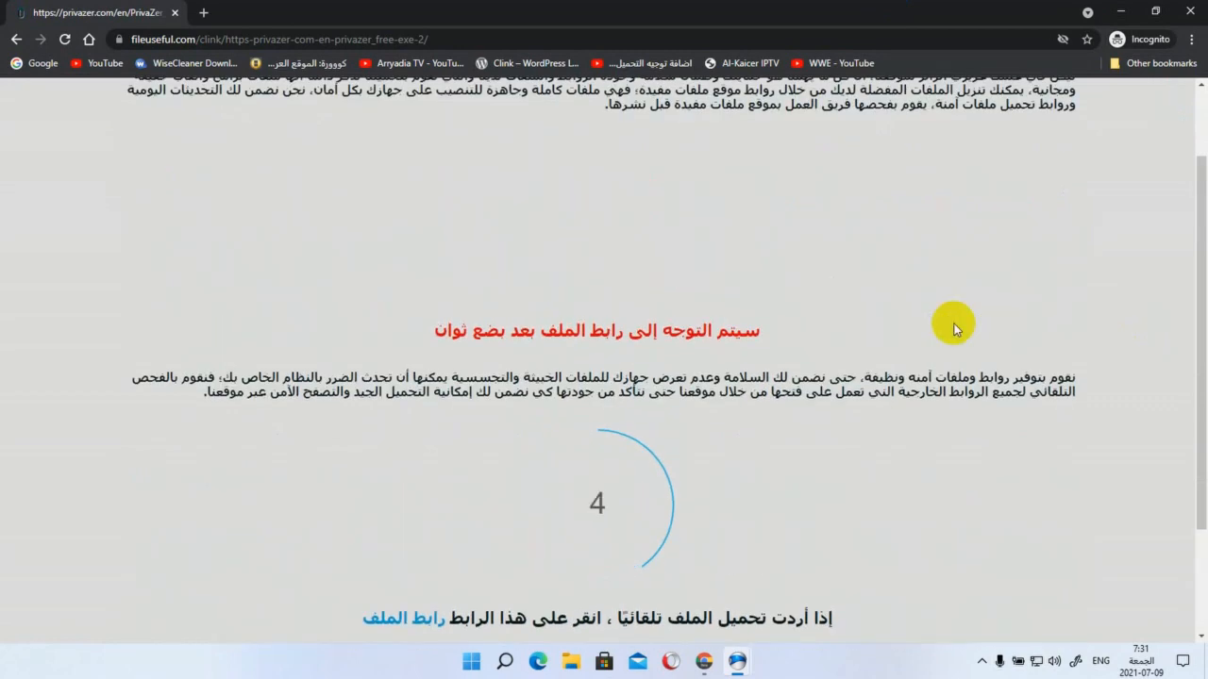
{"action": "scroll", "coordinate": [953, 327], "scroll_direction": "down", "scroll_amount": 3}
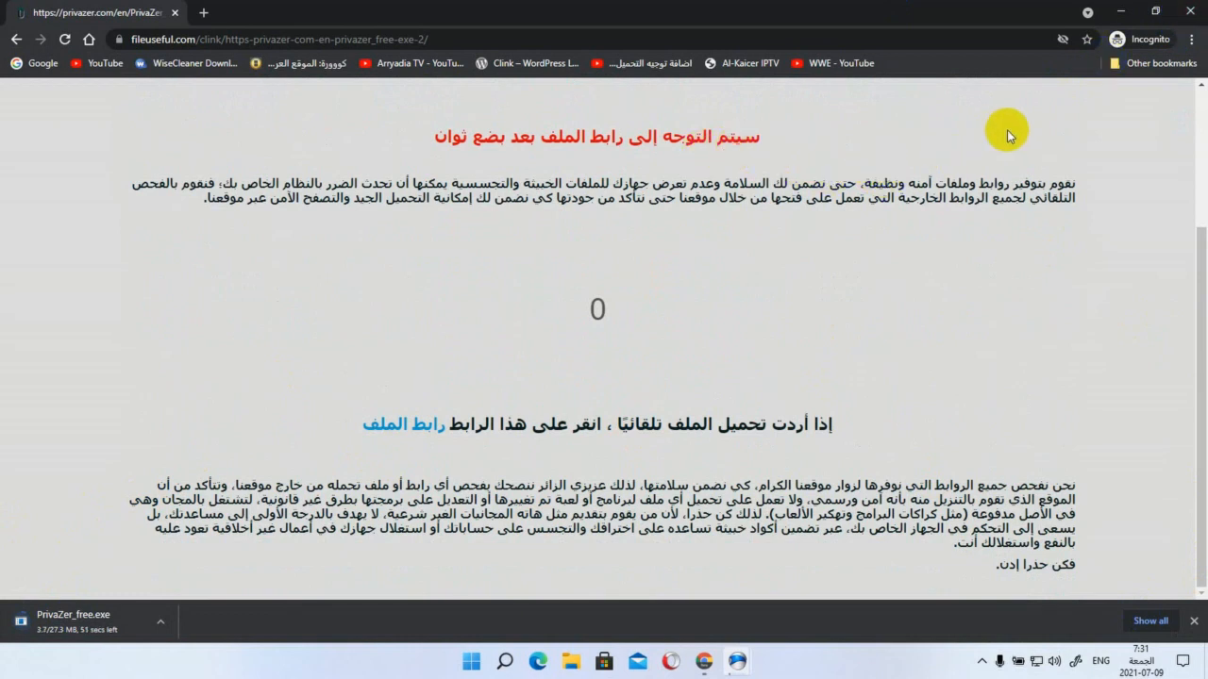
Exit the incognito window despite the running download and close SRWare Iron
{"action": "left_click", "coordinate": [1191, 17]}
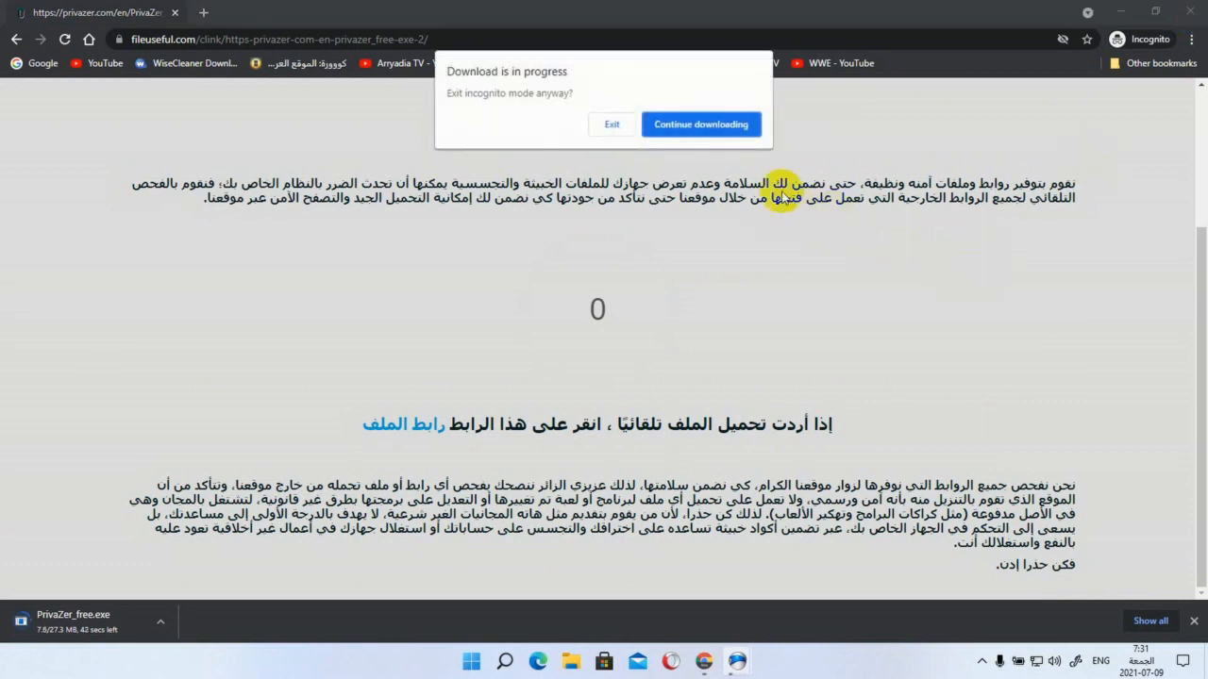
{"action": "left_click", "coordinate": [612, 126]}
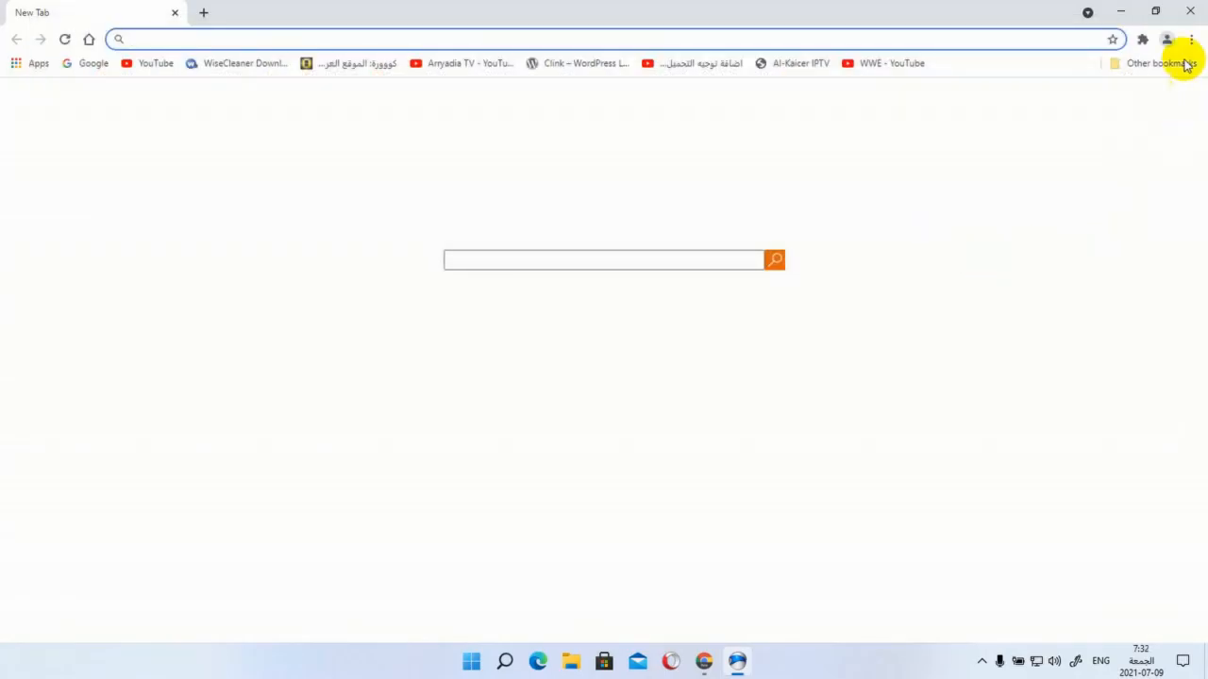
{"action": "left_click", "coordinate": [1181, 11]}
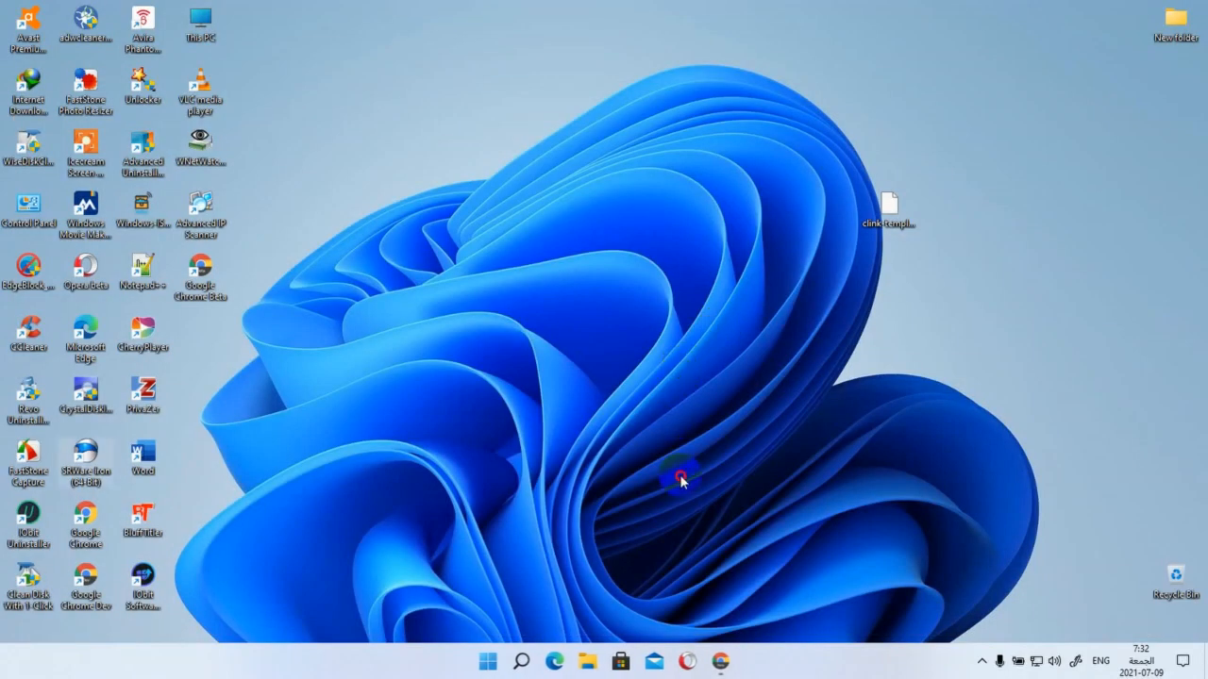
Switch back to the main Chrome window and show the PrivaZer post's code editor
{"action": "mouse_move", "coordinate": [717, 653]}
{"action": "left_click", "coordinate": [727, 608]}
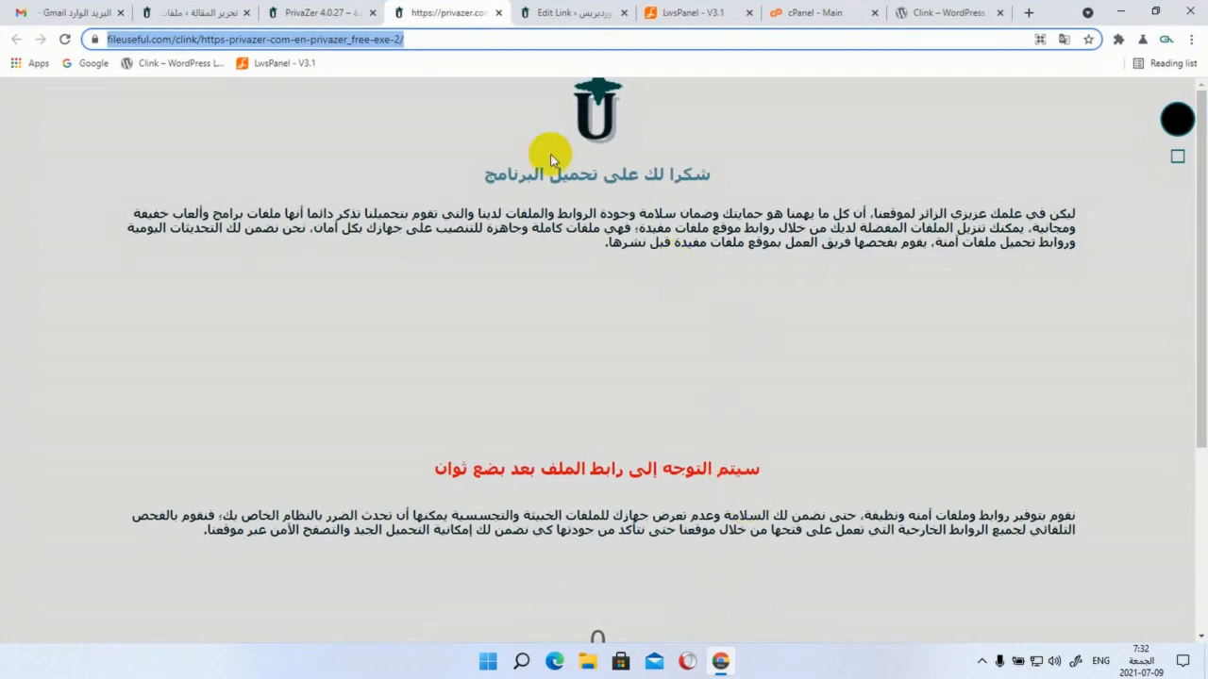
{"action": "left_click", "coordinate": [203, 10]}
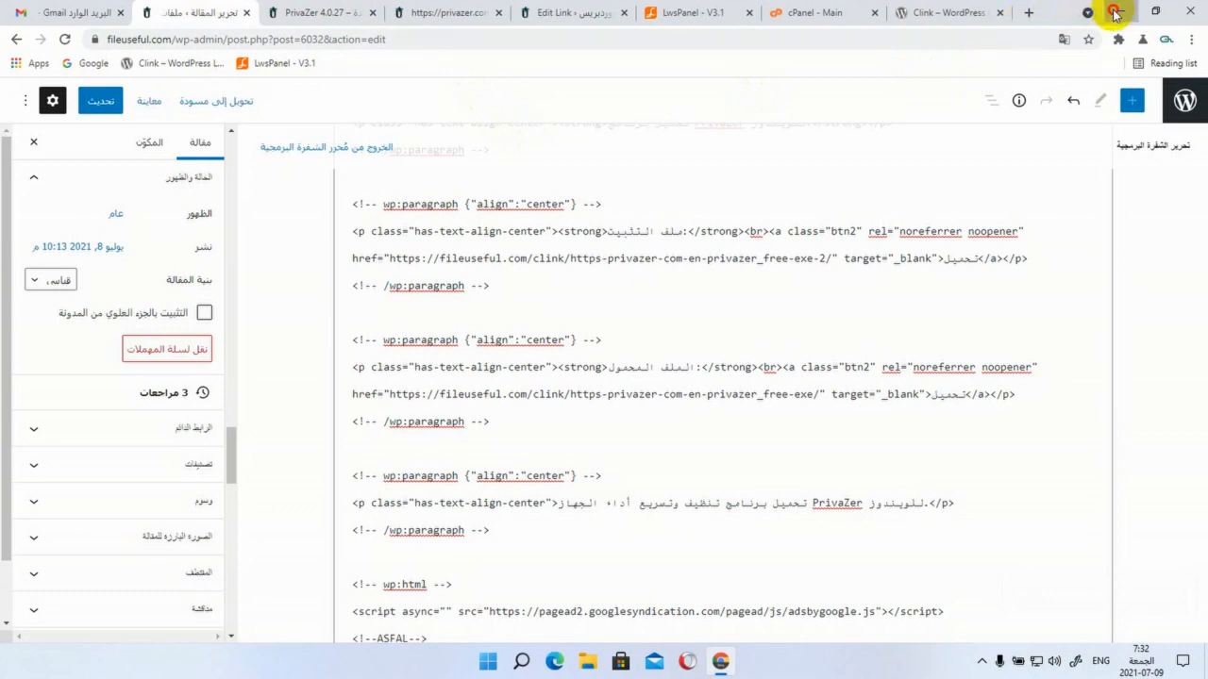
Minimize Chrome, reposition the clink-template.php file on the desktop, and open it in Notepad++
{"action": "left_click", "coordinate": [1116, 13]}
{"action": "left_click_drag", "start_coordinate": [882, 207], "coordinate": [431, 146]}
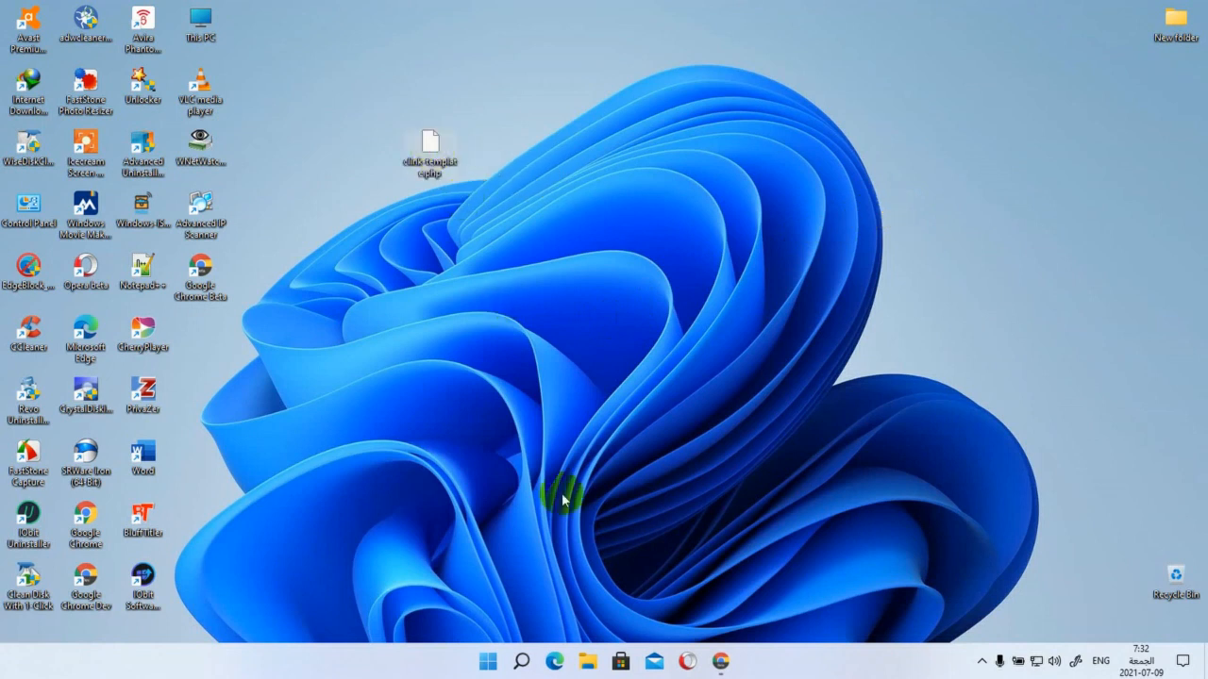
{"action": "mouse_move", "coordinate": [717, 658]}
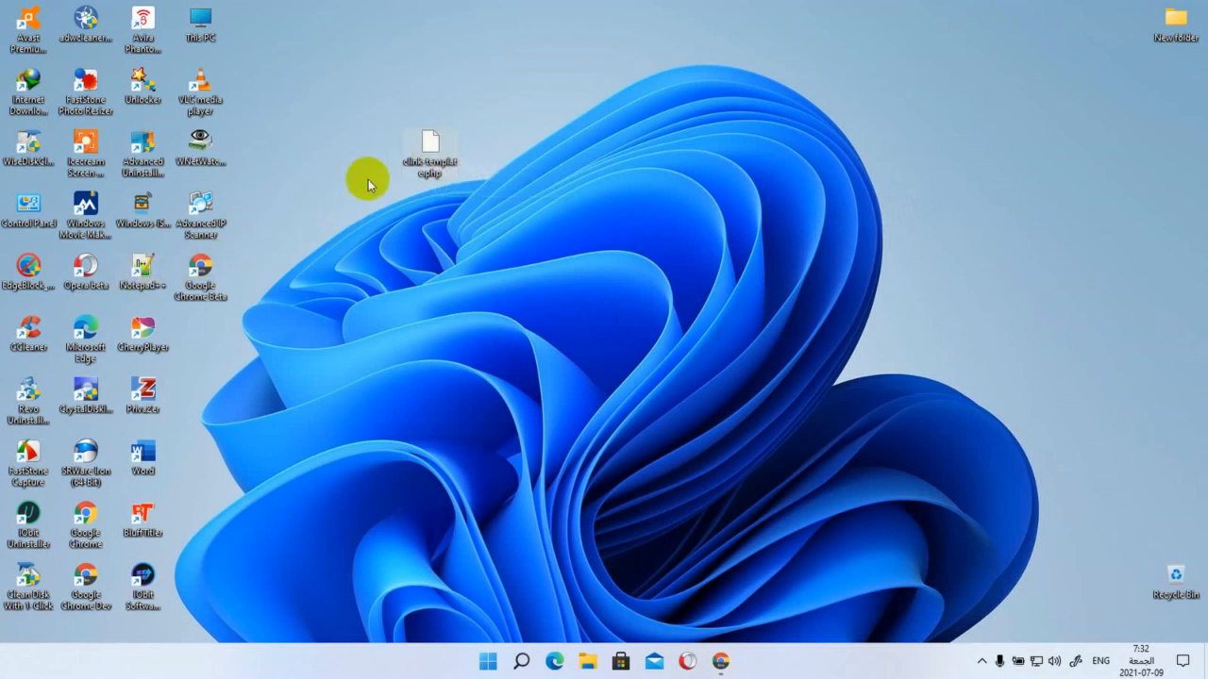
{"action": "right_click", "coordinate": [416, 146]}
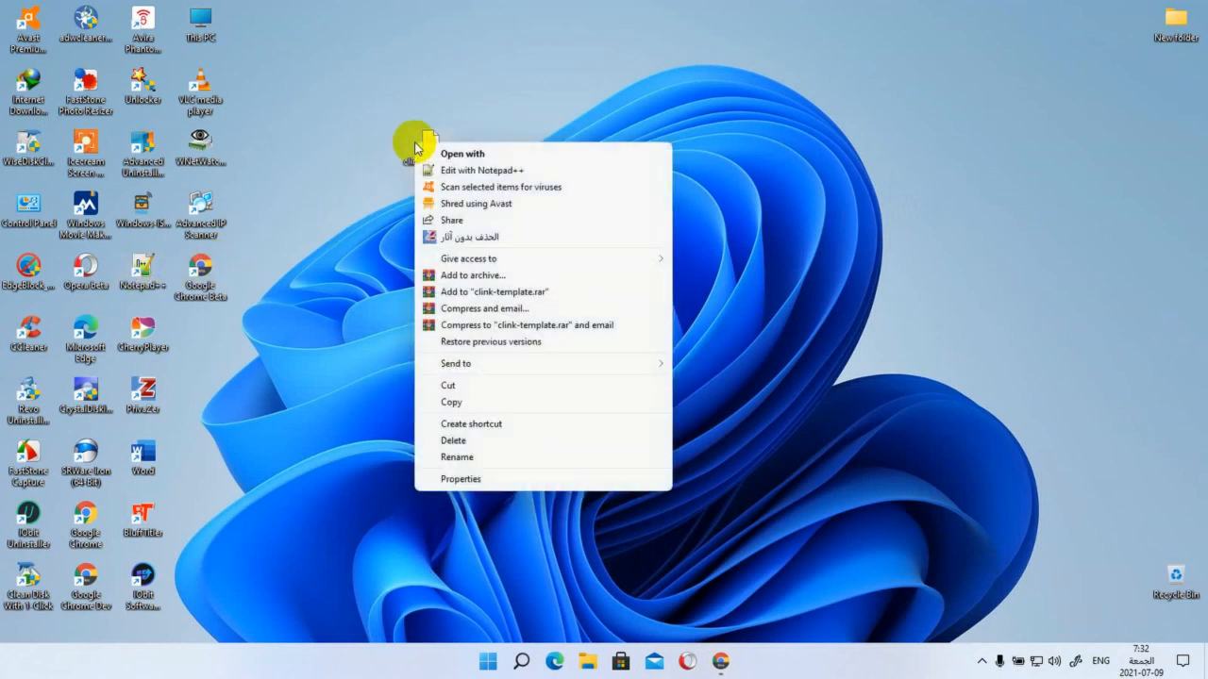
{"action": "left_click", "coordinate": [491, 176]}
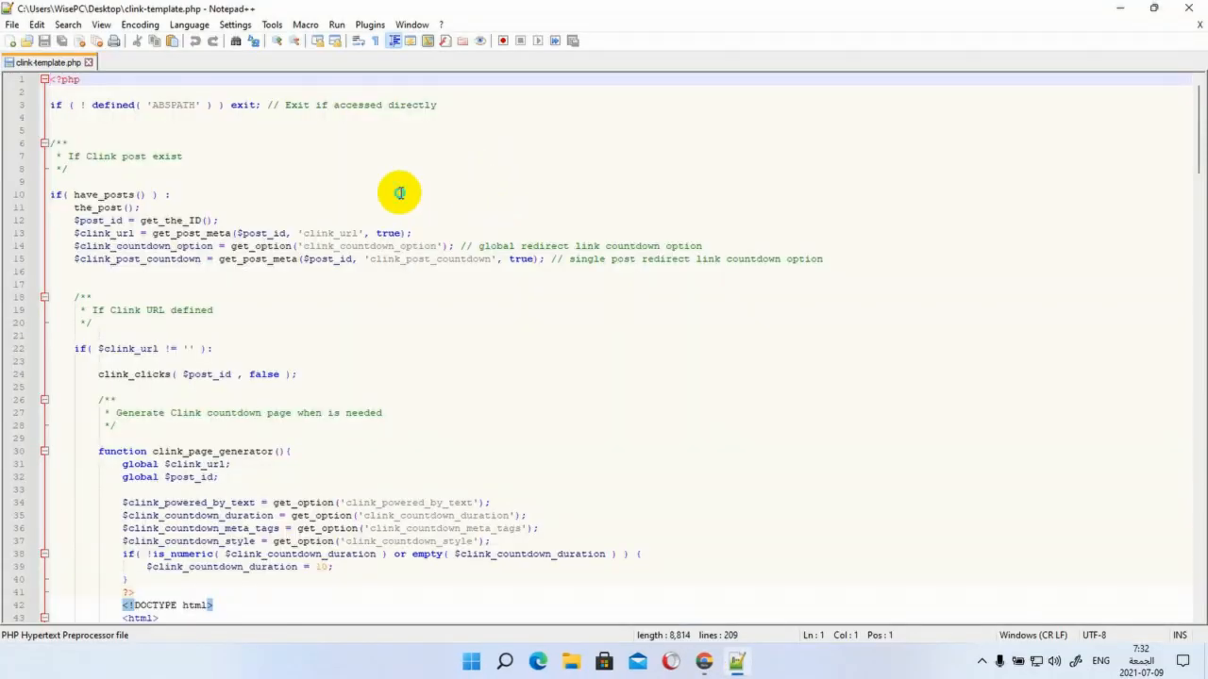
Copy the entire clink-template.php code, dismiss the download manager's clipboard dialog, and close Notepad++
{"action": "right_click", "coordinate": [400, 194]}
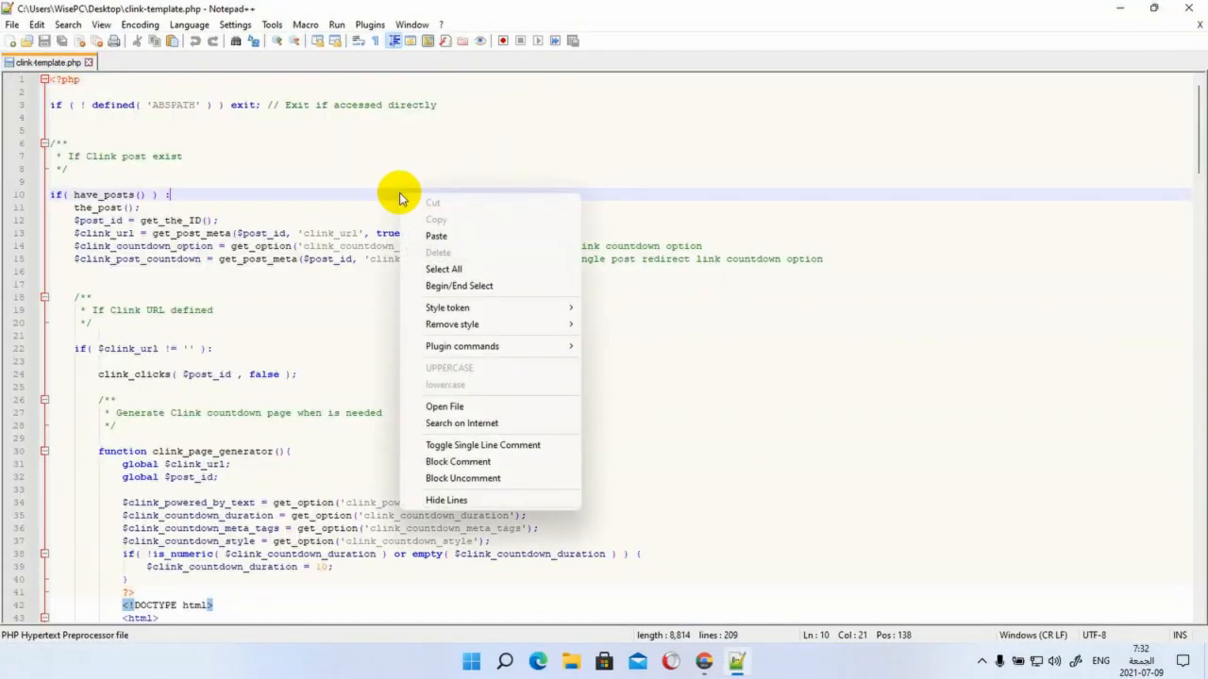
{"action": "left_click", "coordinate": [439, 269]}
{"action": "right_click", "coordinate": [224, 246]}
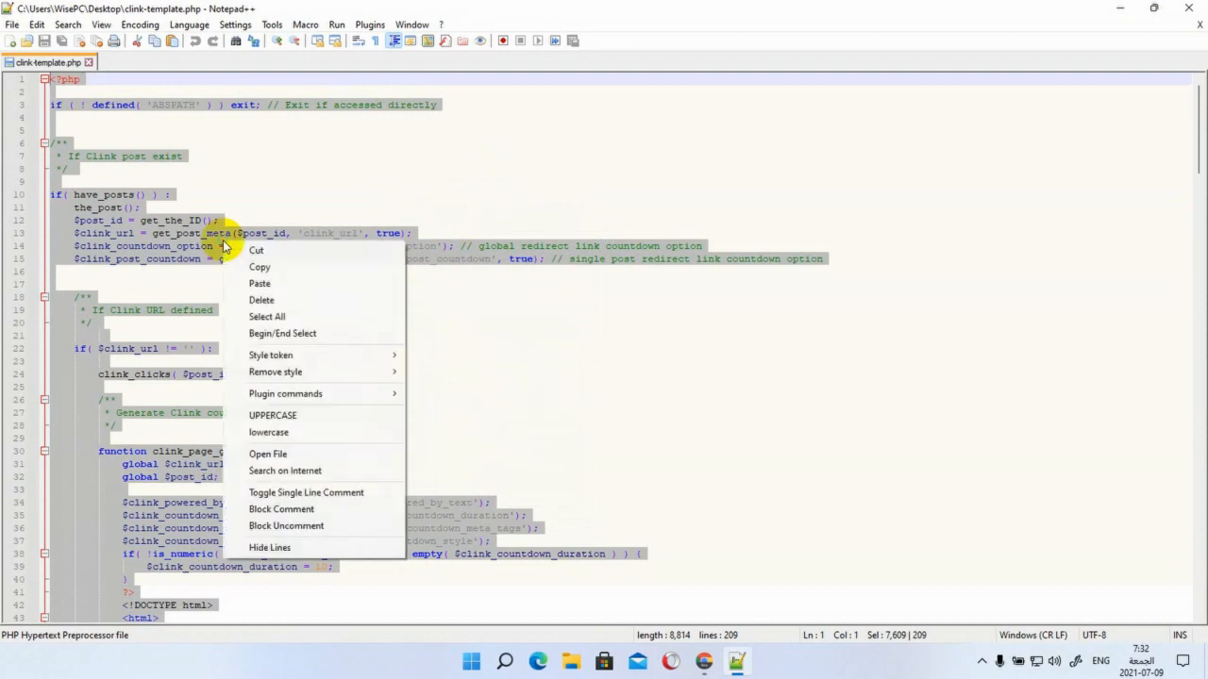
{"action": "left_click", "coordinate": [254, 269]}
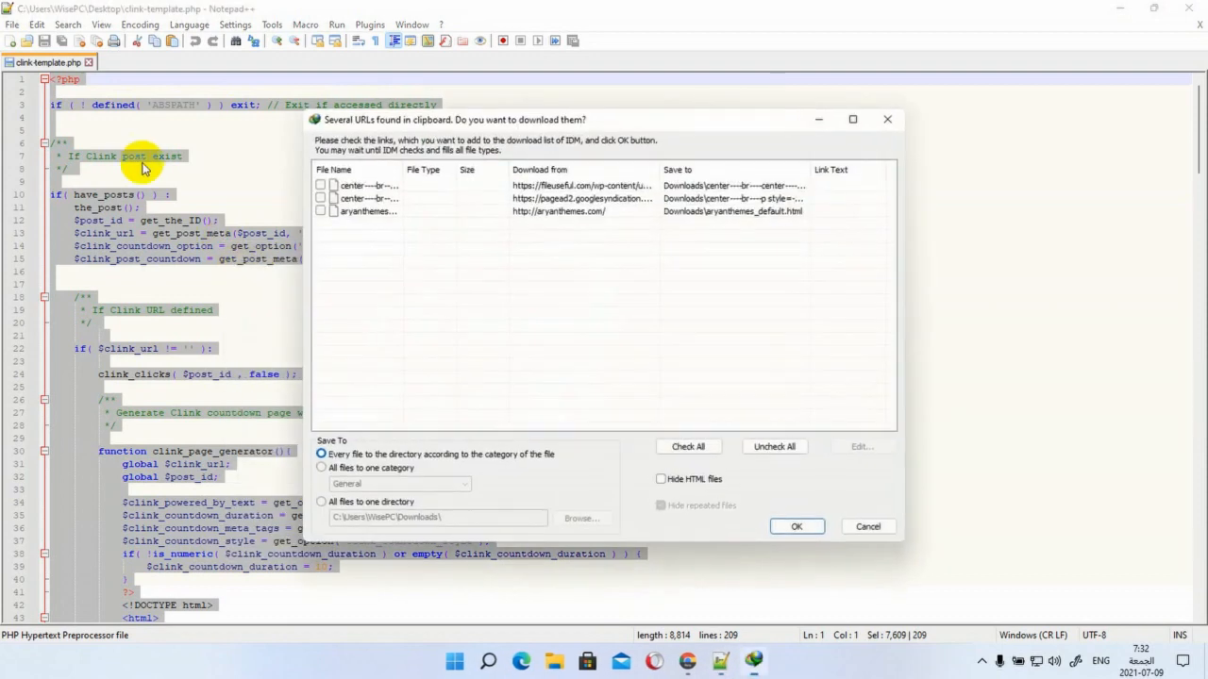
{"action": "left_click", "coordinate": [887, 120]}
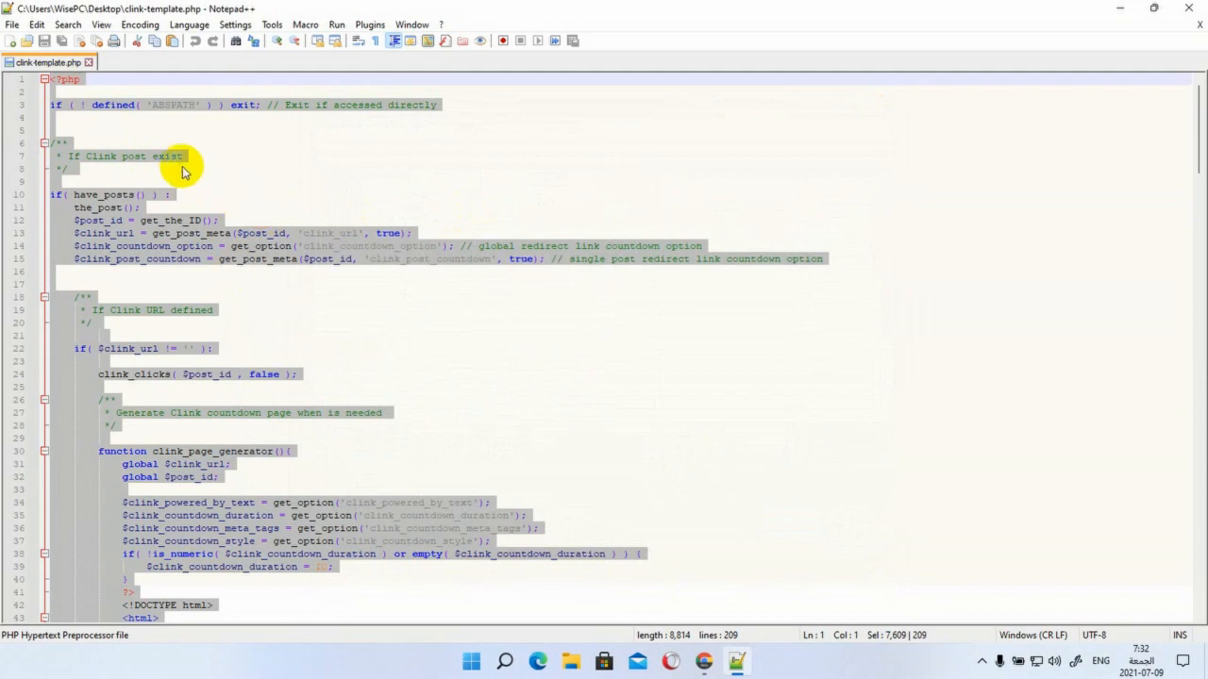
{"action": "right_click", "coordinate": [230, 239]}
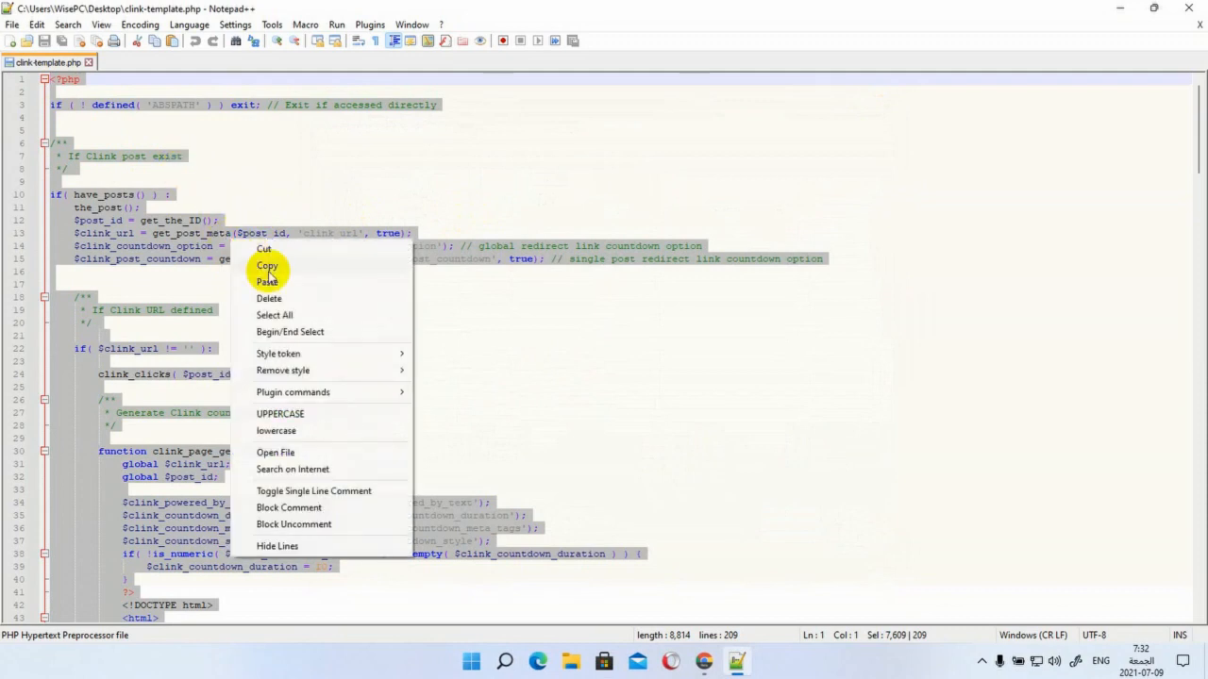
{"action": "left_click", "coordinate": [267, 268]}
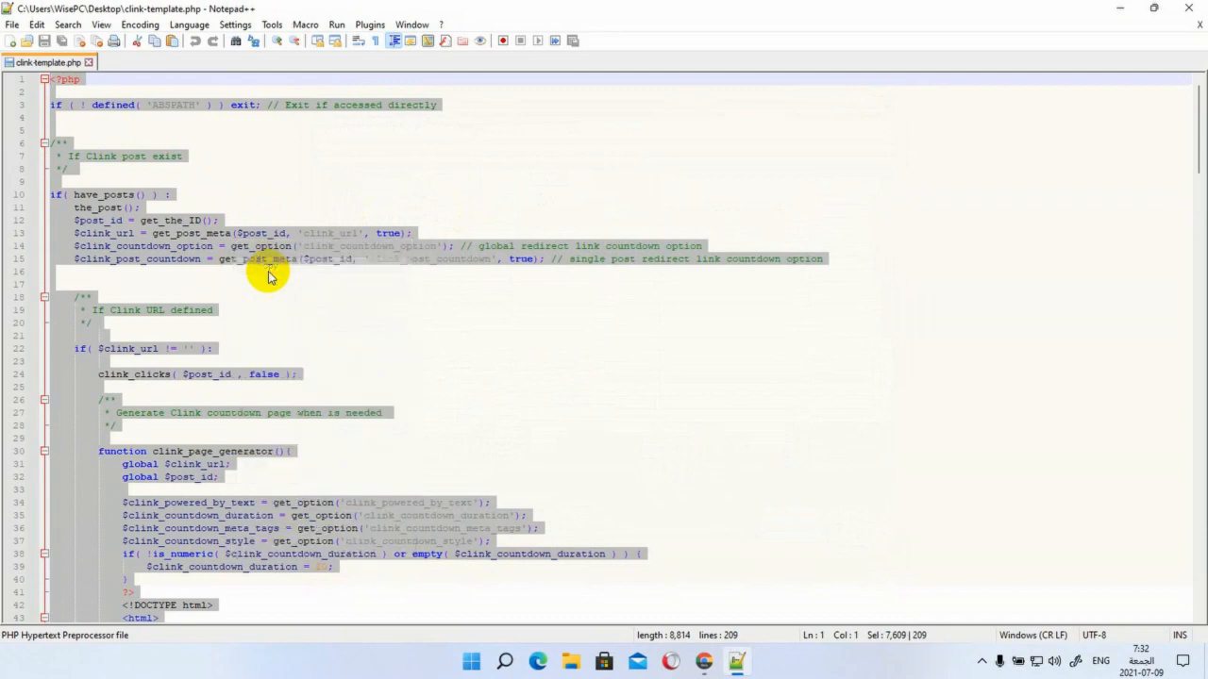
{"action": "left_click", "coordinate": [1188, 12]}
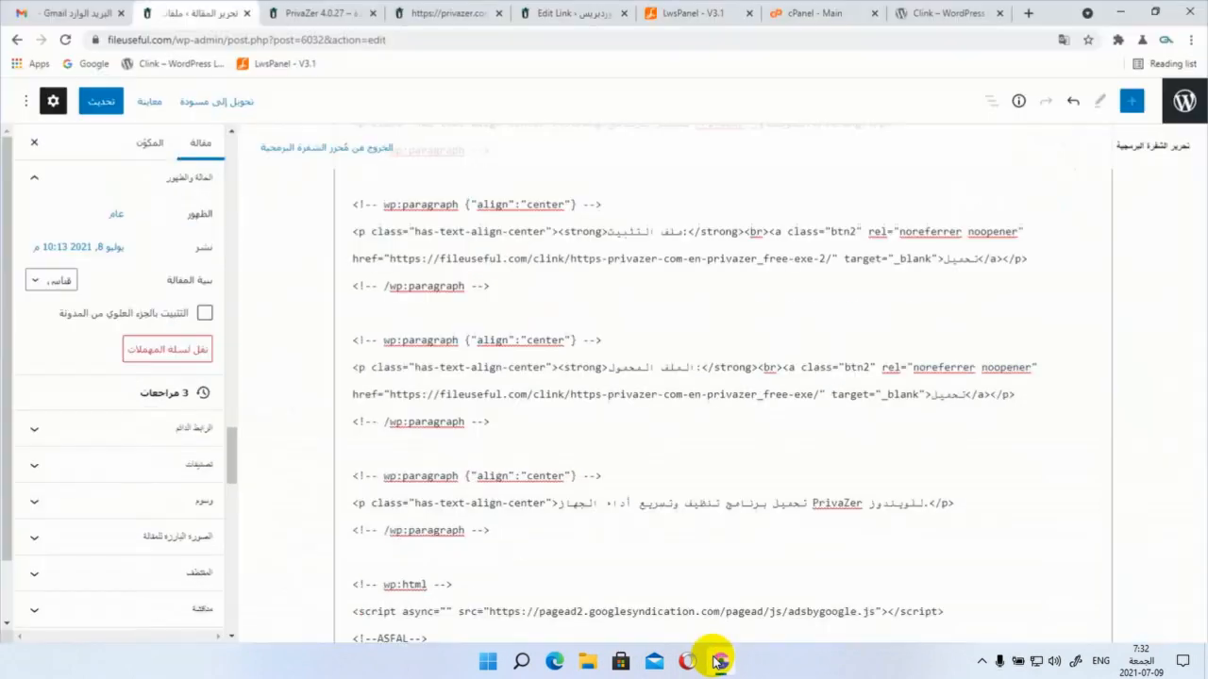
Switch to cPanel in Chrome, open File Manager, and go to the folder public_html/fileuseful.com/wp-content/plugins/clink
{"action": "left_click", "coordinate": [719, 661]}
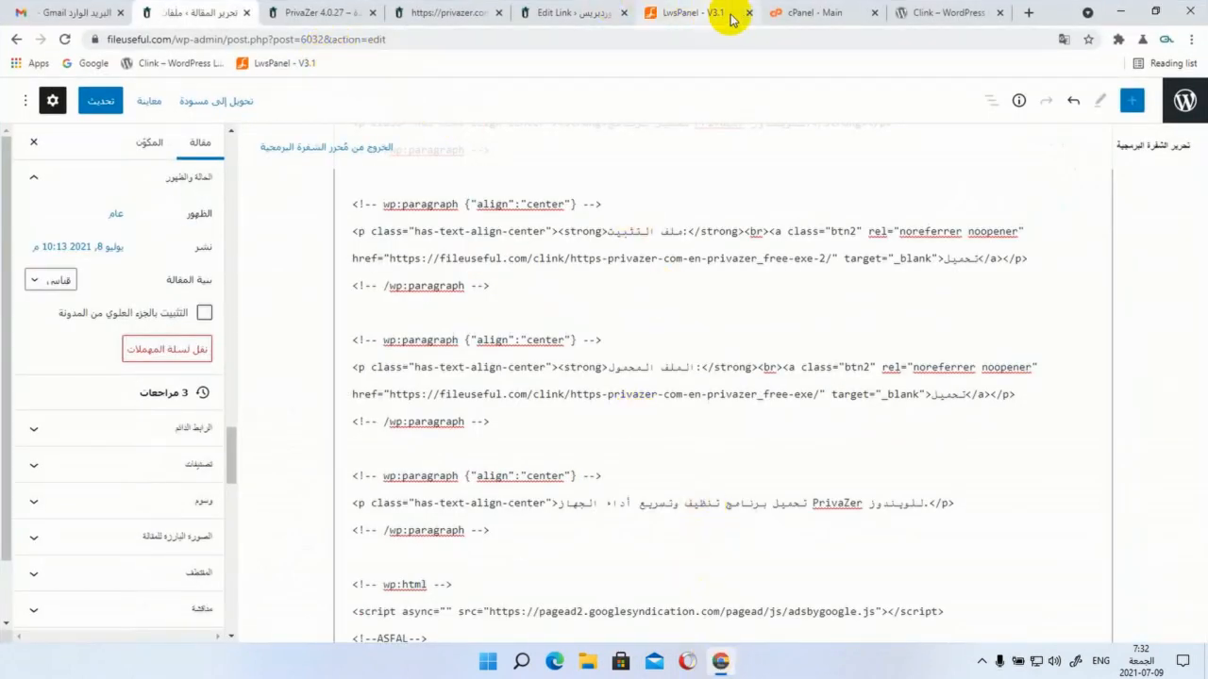
{"action": "left_click", "coordinate": [787, 13]}
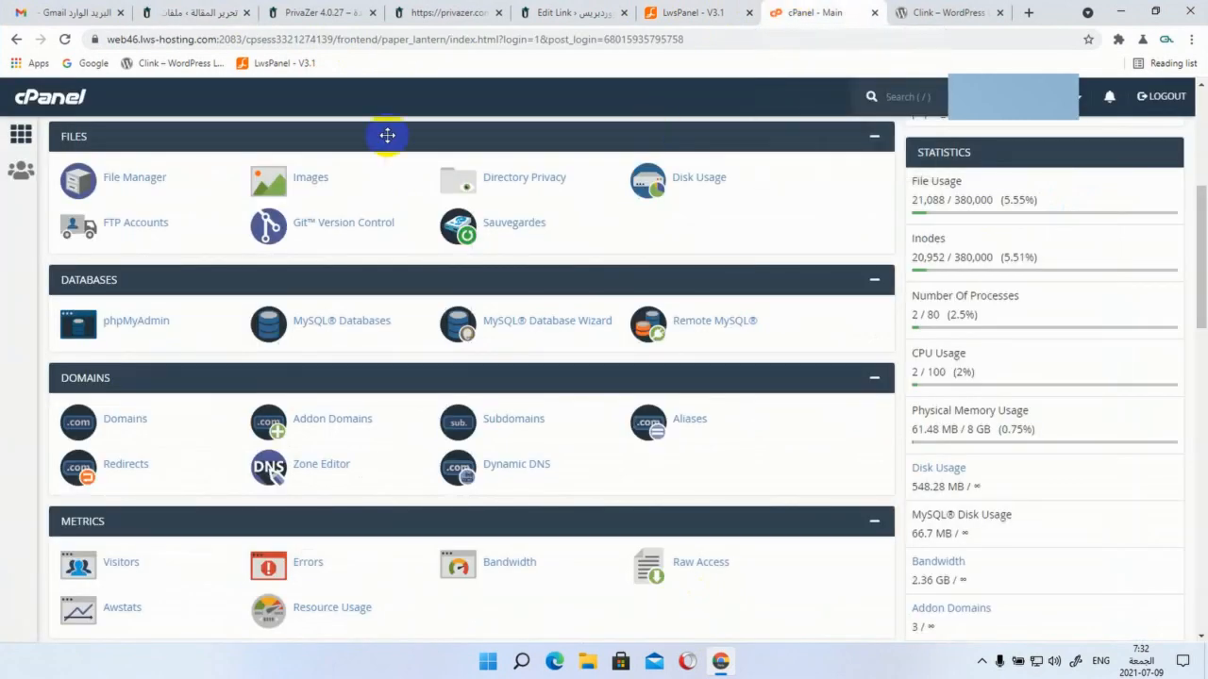
{"action": "left_click", "coordinate": [149, 179]}
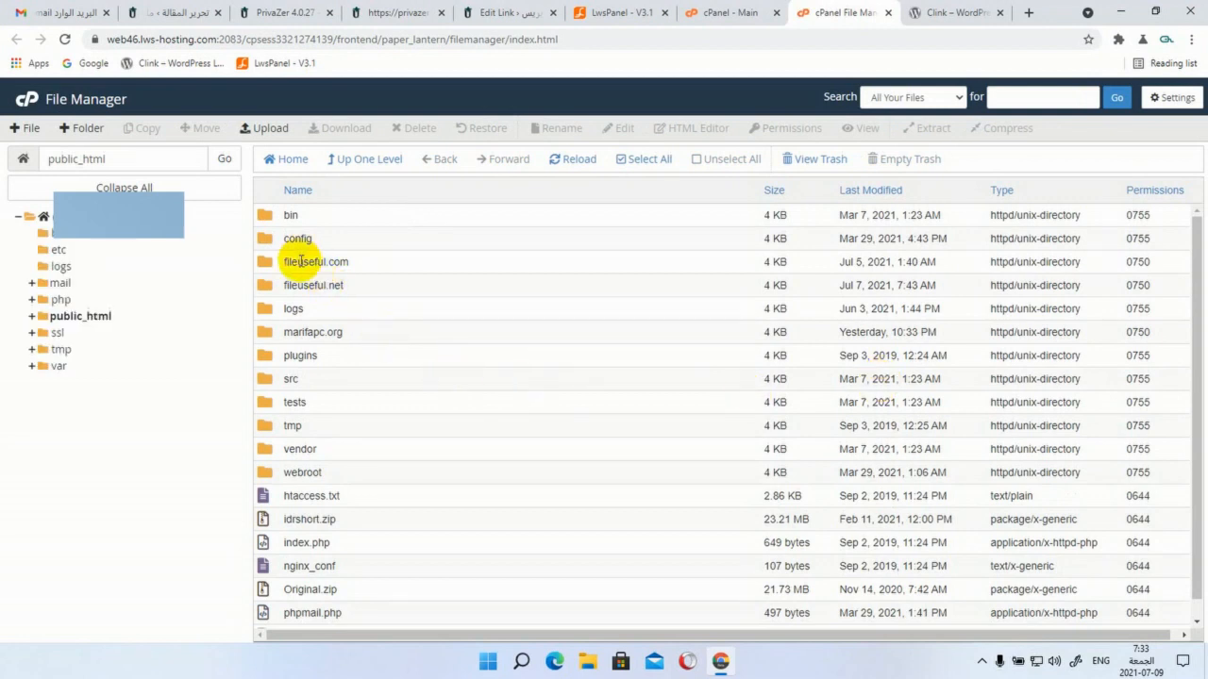
{"action": "double_click", "coordinate": [265, 261]}
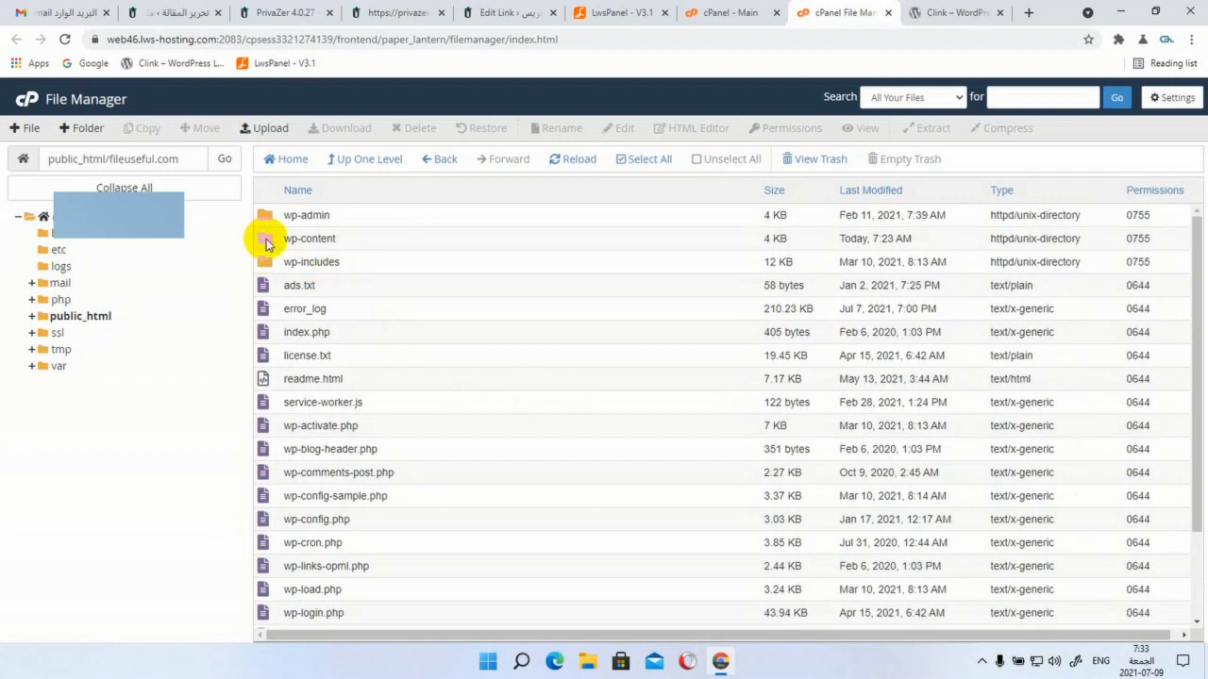
{"action": "double_click", "coordinate": [266, 242]}
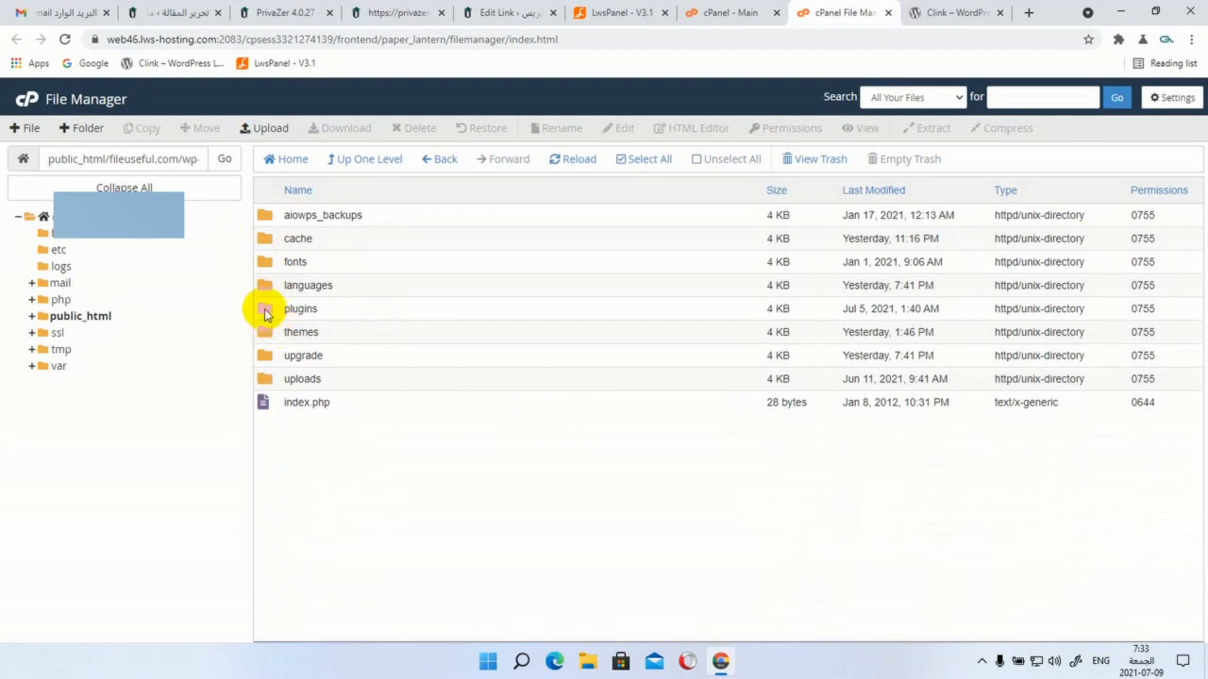
{"action": "double_click", "coordinate": [265, 311]}
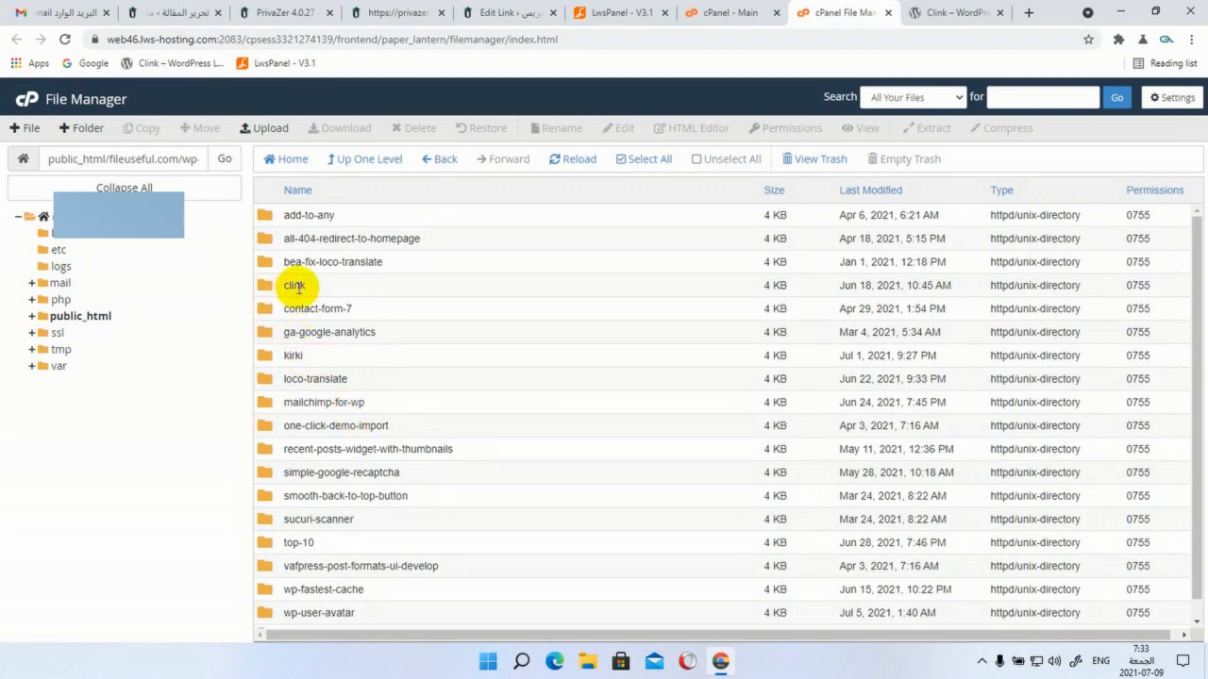
{"action": "double_click", "coordinate": [269, 285]}
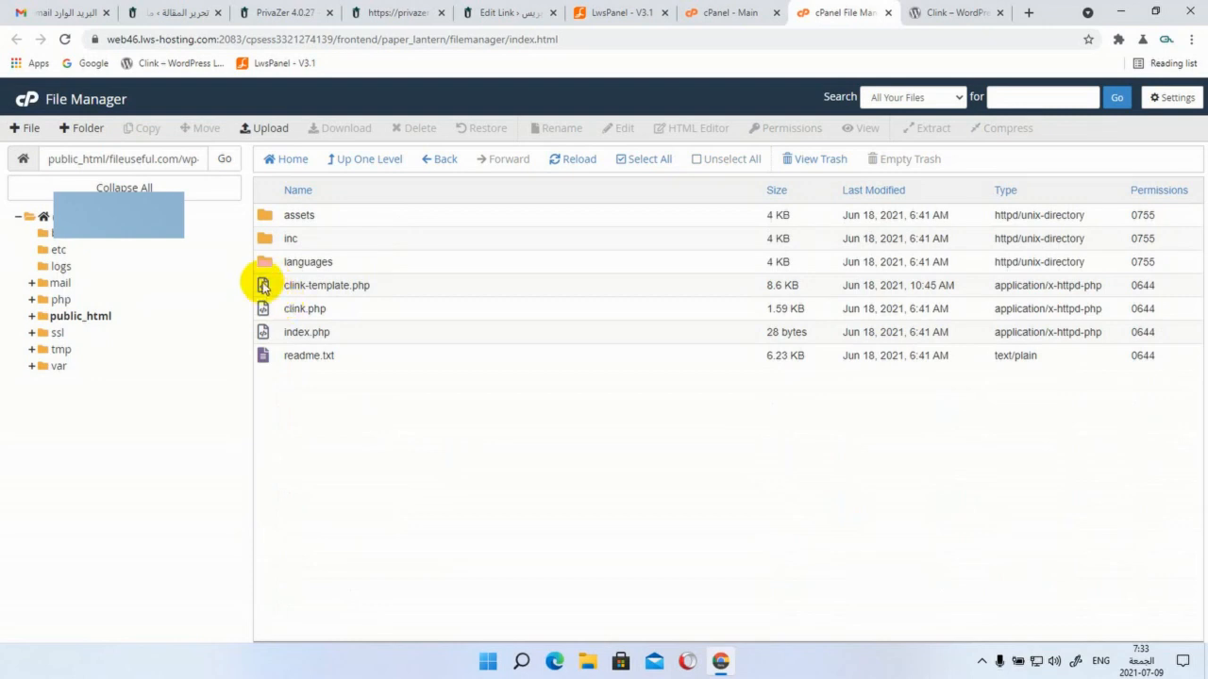
Open the plugin's clink-template.php for editing and replace its entire code with the copied template code
{"action": "right_click", "coordinate": [264, 287]}
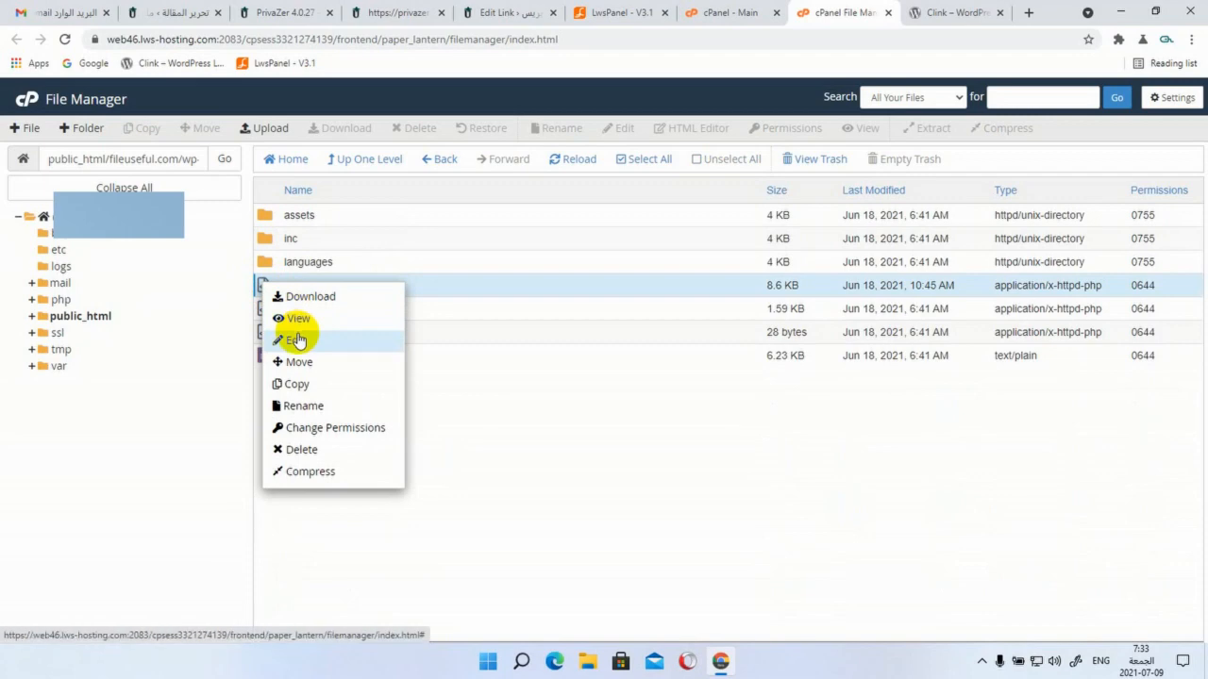
{"action": "left_click", "coordinate": [296, 340]}
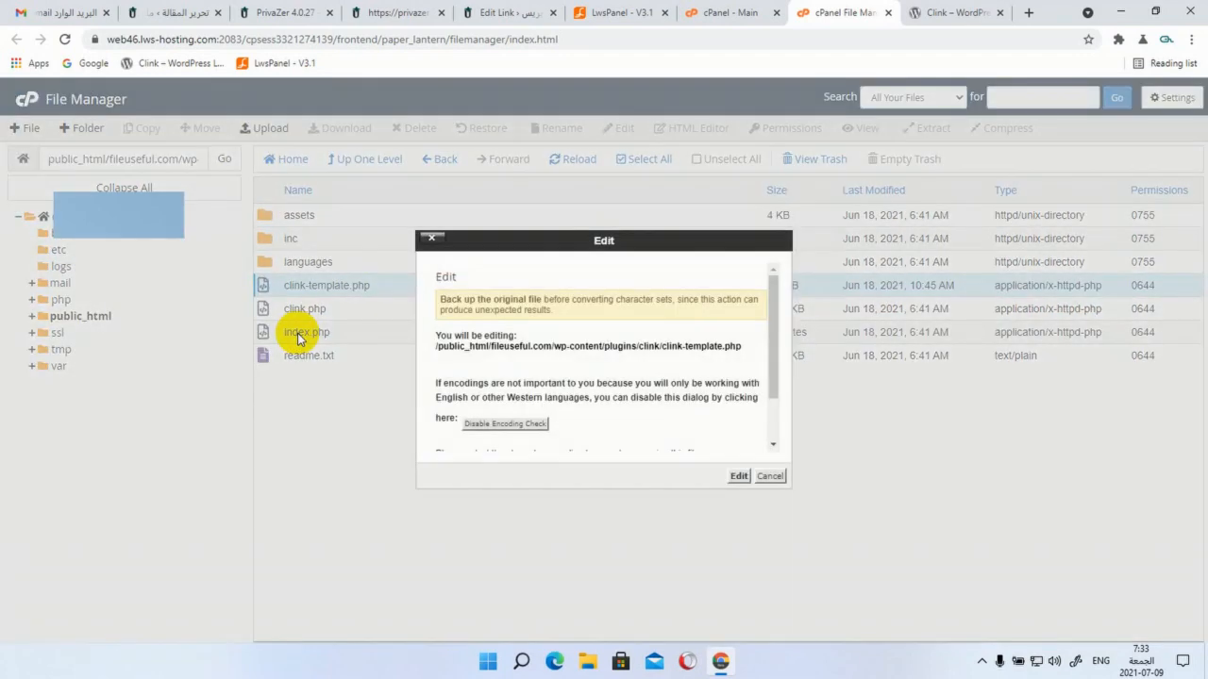
{"action": "left_click", "coordinate": [739, 477]}
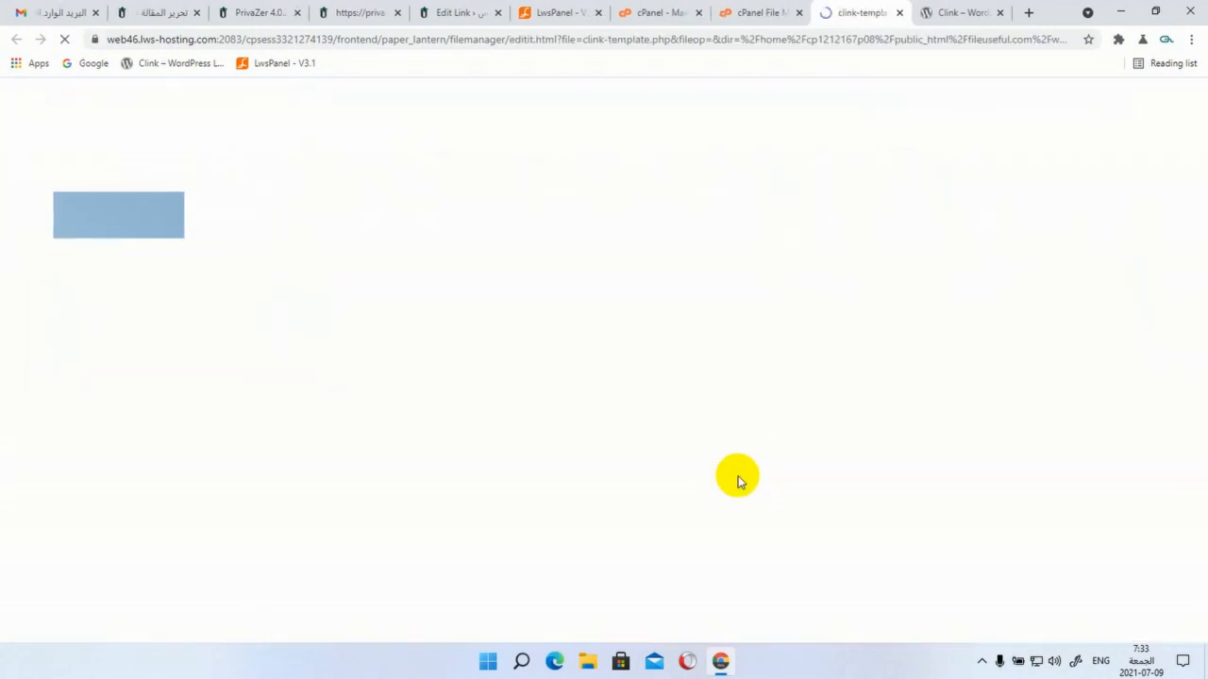
{"action": "right_click", "coordinate": [623, 403]}
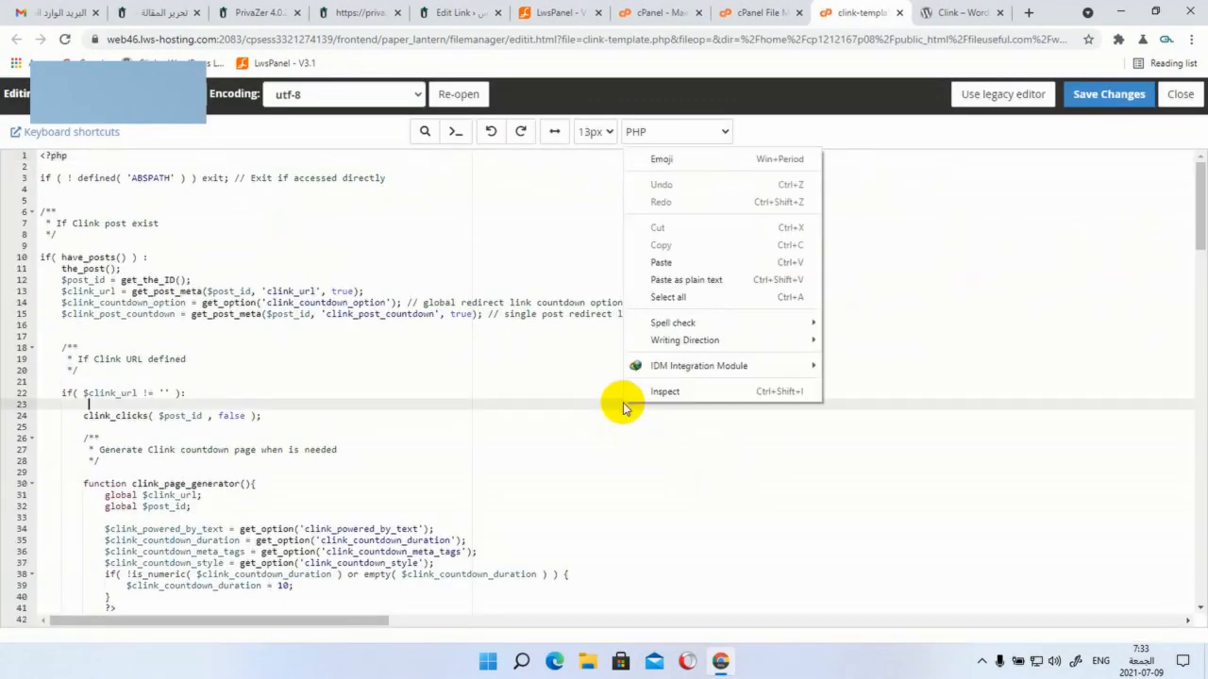
{"action": "left_click", "coordinate": [666, 299]}
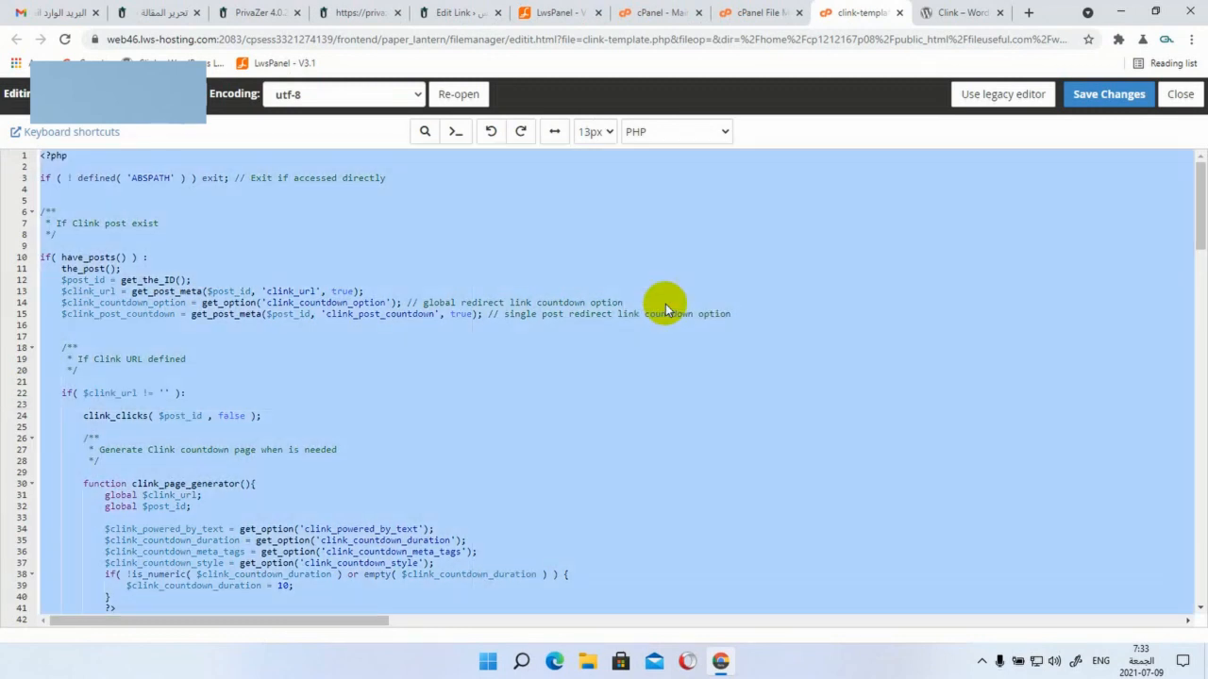
{"action": "key", "text": "Delete"}
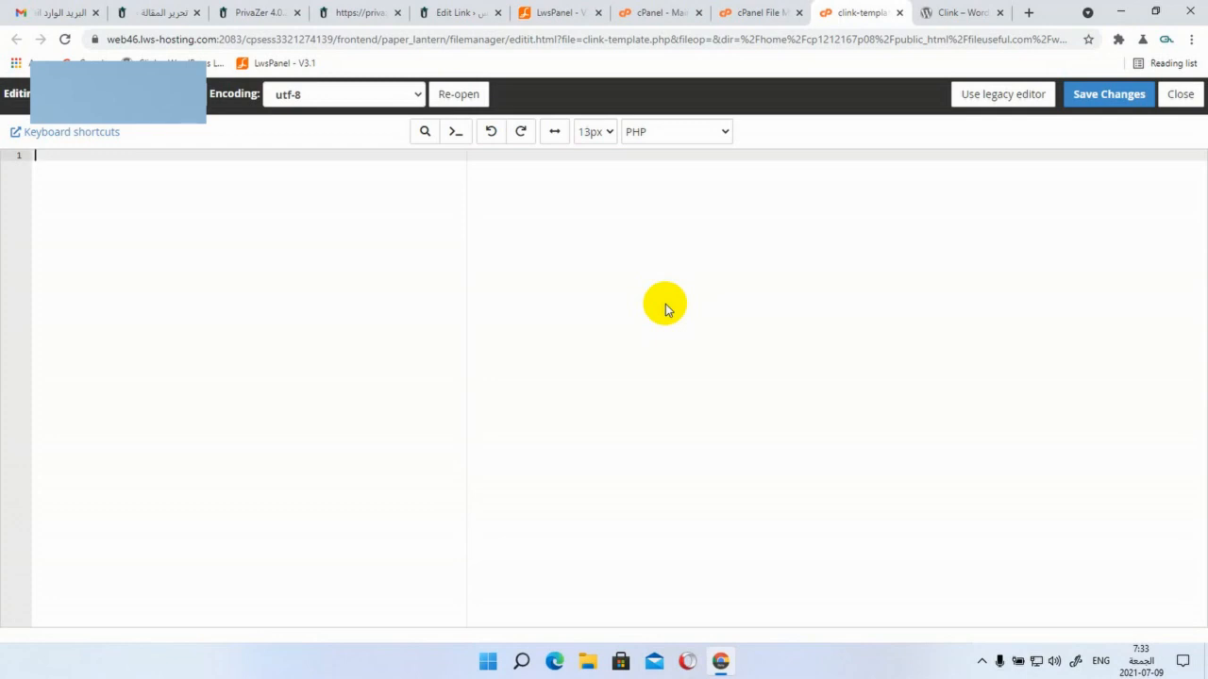
{"action": "key", "text": "ctrl+v"}
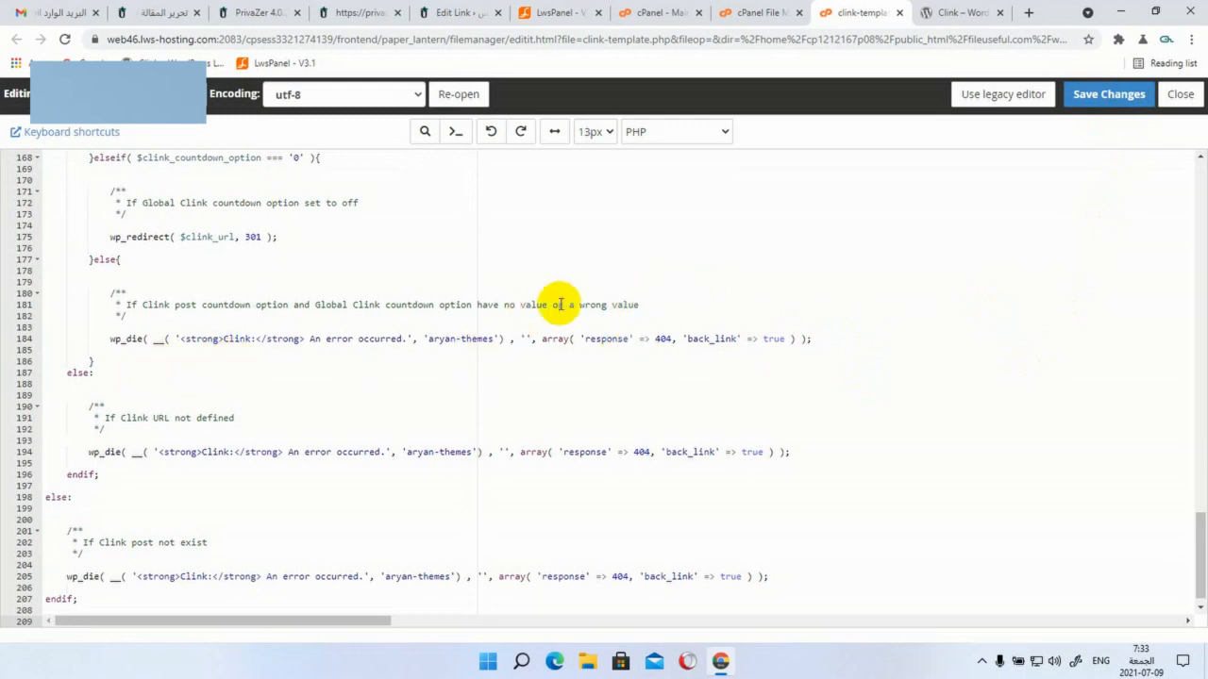
Locate the ASFAL AdSense block in the pasted code and select it from its script line through the center tag below
{"action": "scroll", "coordinate": [452, 286], "scroll_direction": "up", "scroll_amount": 3}
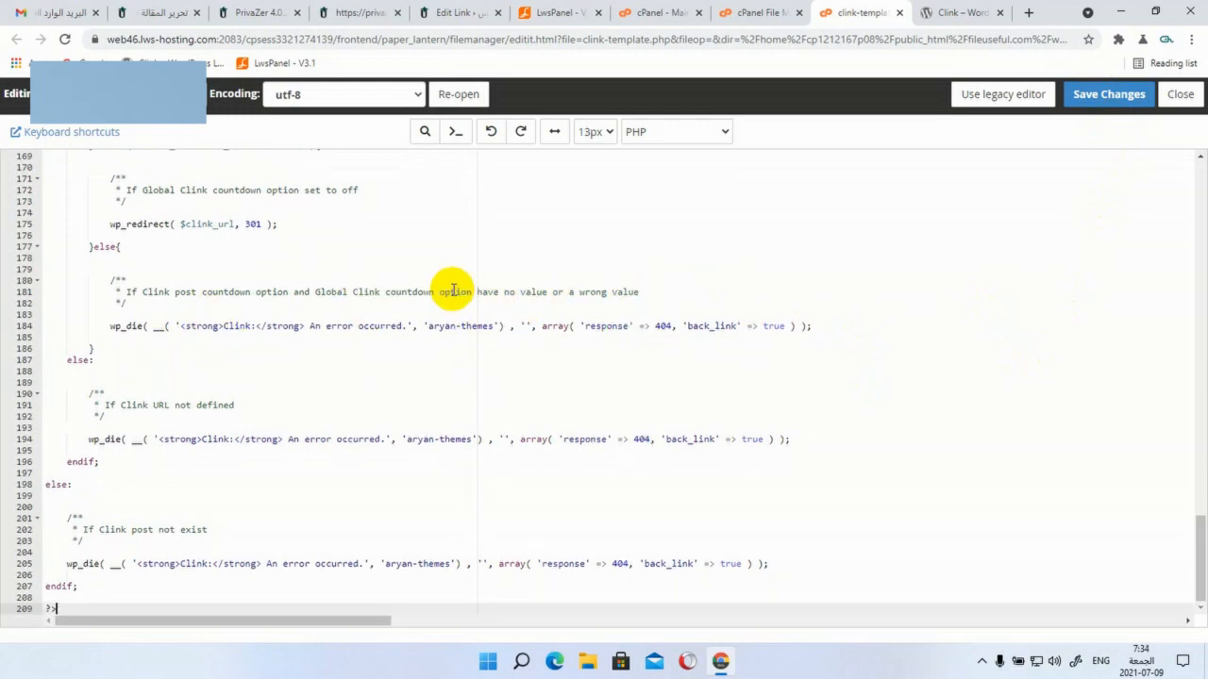
{"action": "scroll", "coordinate": [453, 290], "scroll_direction": "up", "scroll_amount": 15}
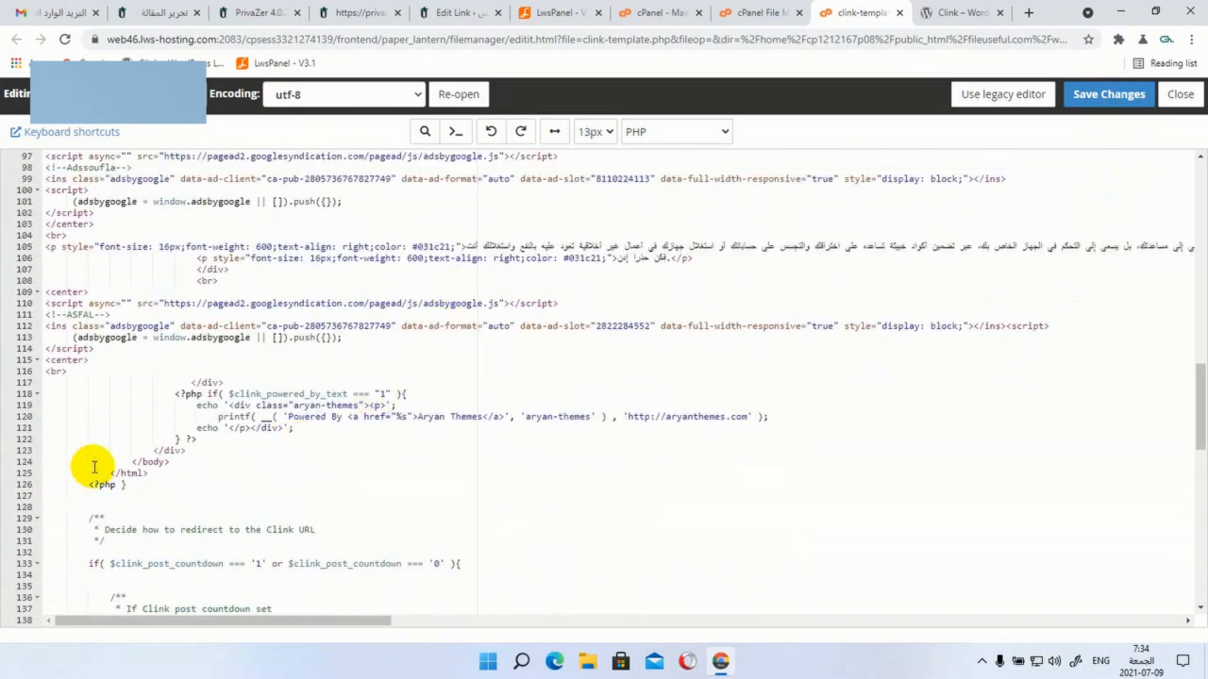
{"action": "scroll", "coordinate": [383, 388], "scroll_direction": "up", "scroll_amount": 1}
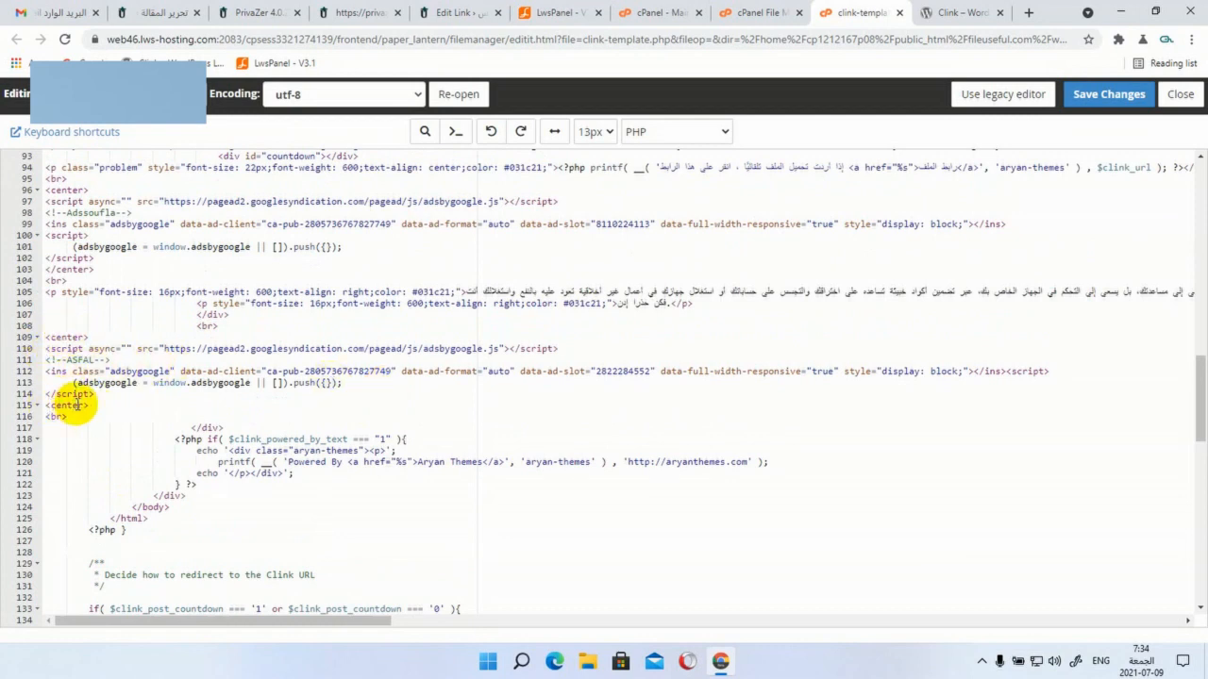
{"action": "left_click_drag", "start_coordinate": [102, 395], "coordinate": [88, 375]}
{"action": "left_click", "coordinate": [60, 357]}
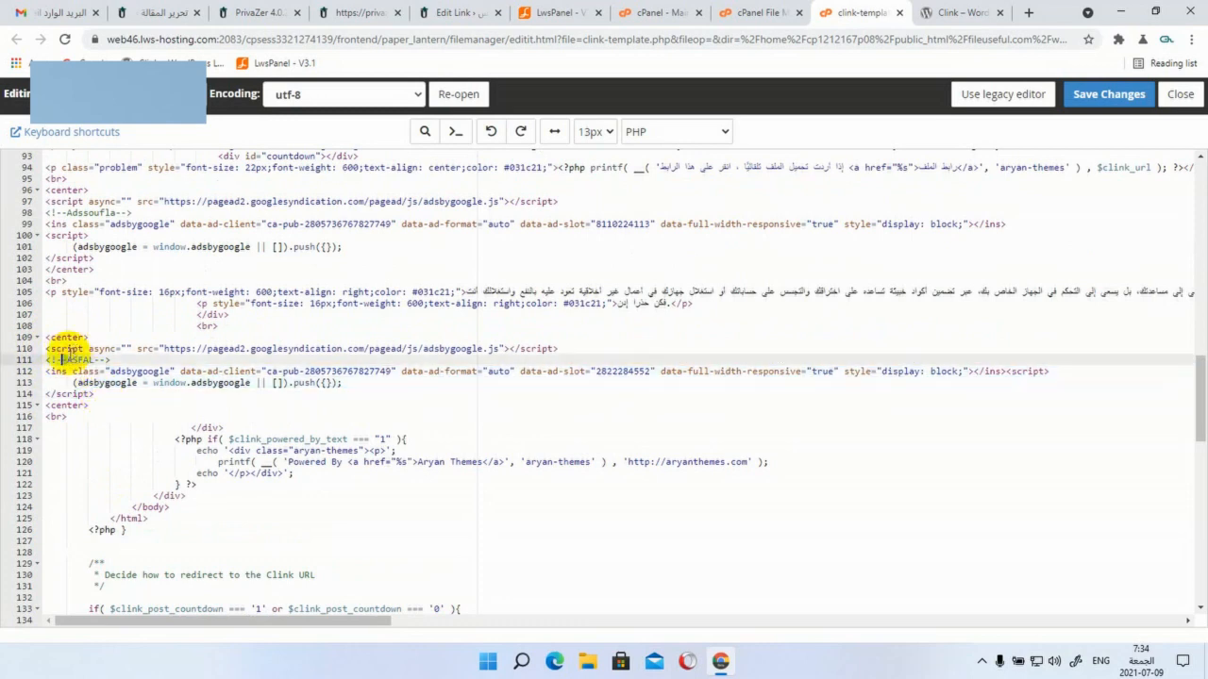
{"action": "left_click_drag", "start_coordinate": [43, 346], "coordinate": [91, 401]}
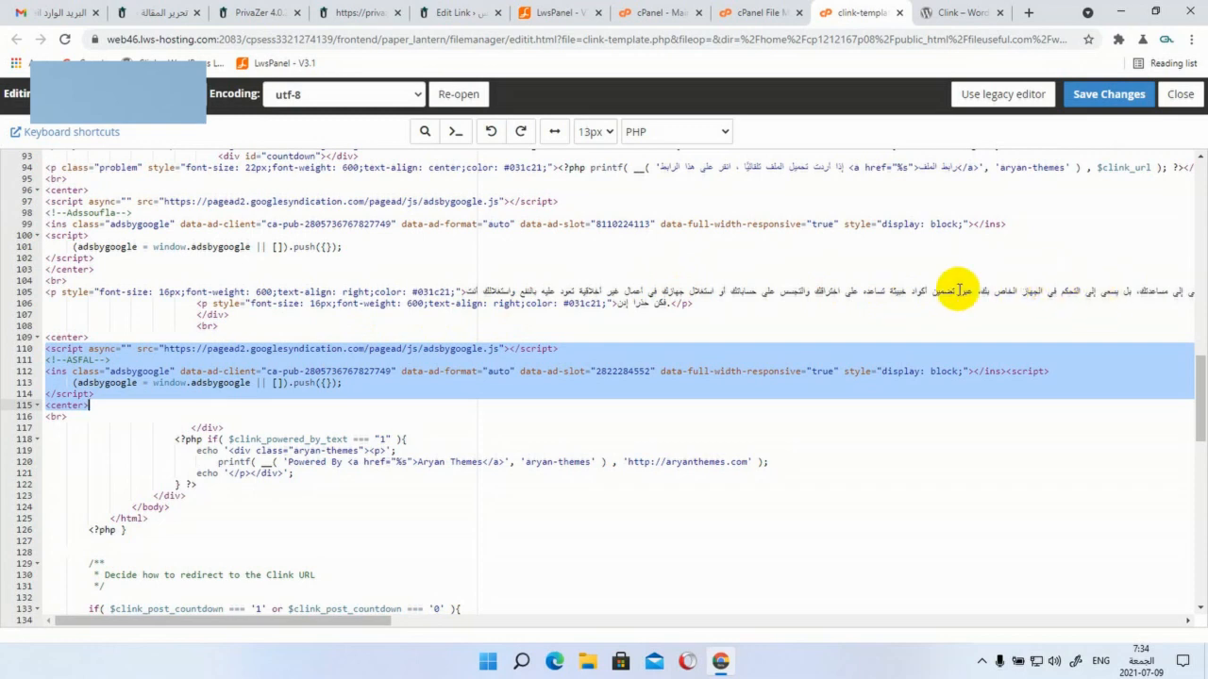
Switch from Chrome to the desktop and open its clink-template.php file in Notepad++
{"action": "scroll", "coordinate": [655, 280], "scroll_direction": "up", "scroll_amount": 3}
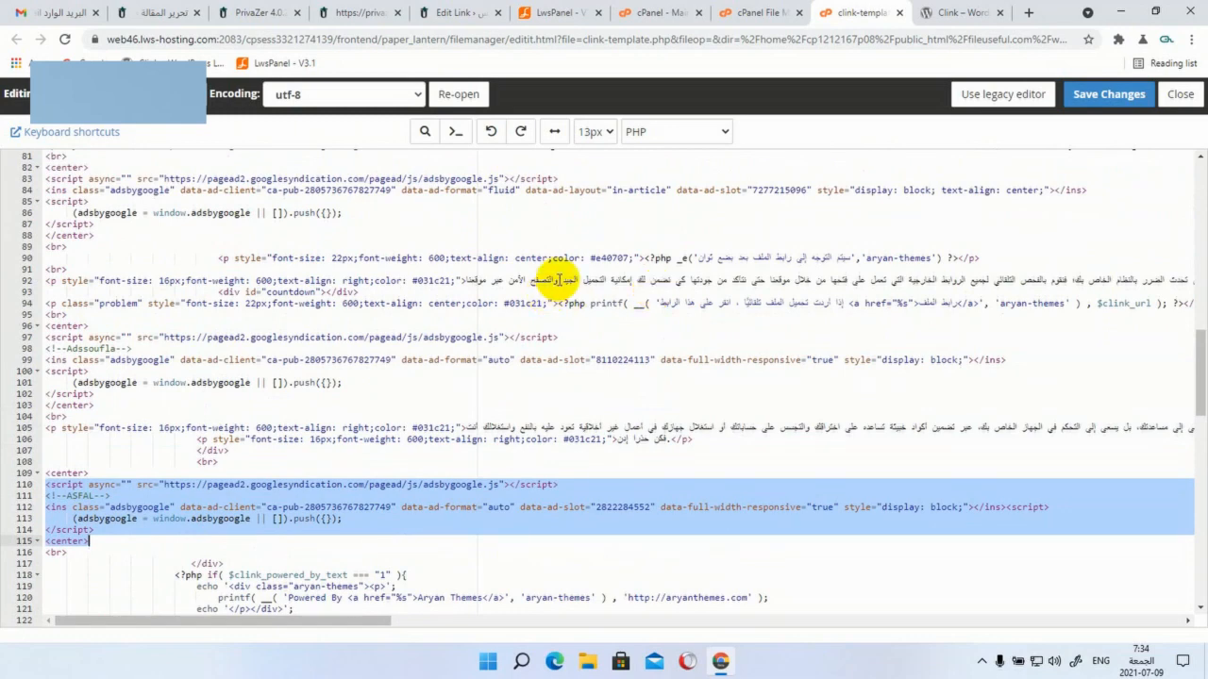
{"action": "scroll", "coordinate": [560, 280], "scroll_direction": "up", "scroll_amount": 7}
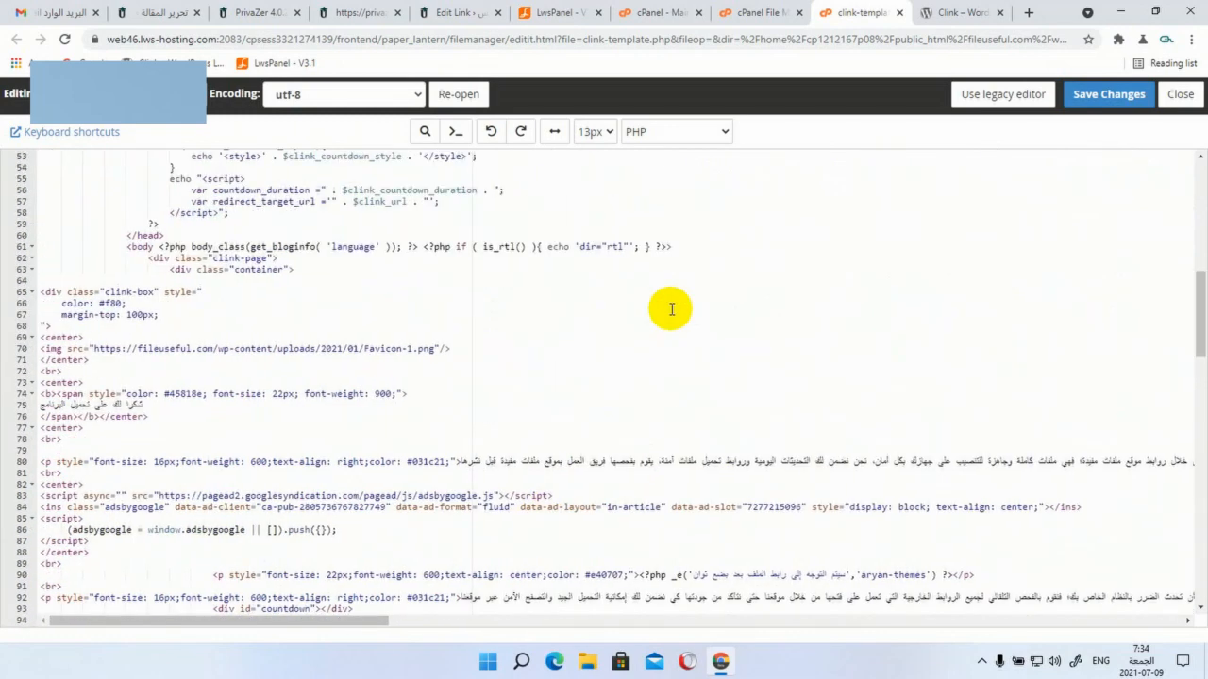
{"action": "scroll", "coordinate": [670, 309], "scroll_direction": "up", "scroll_amount": 2}
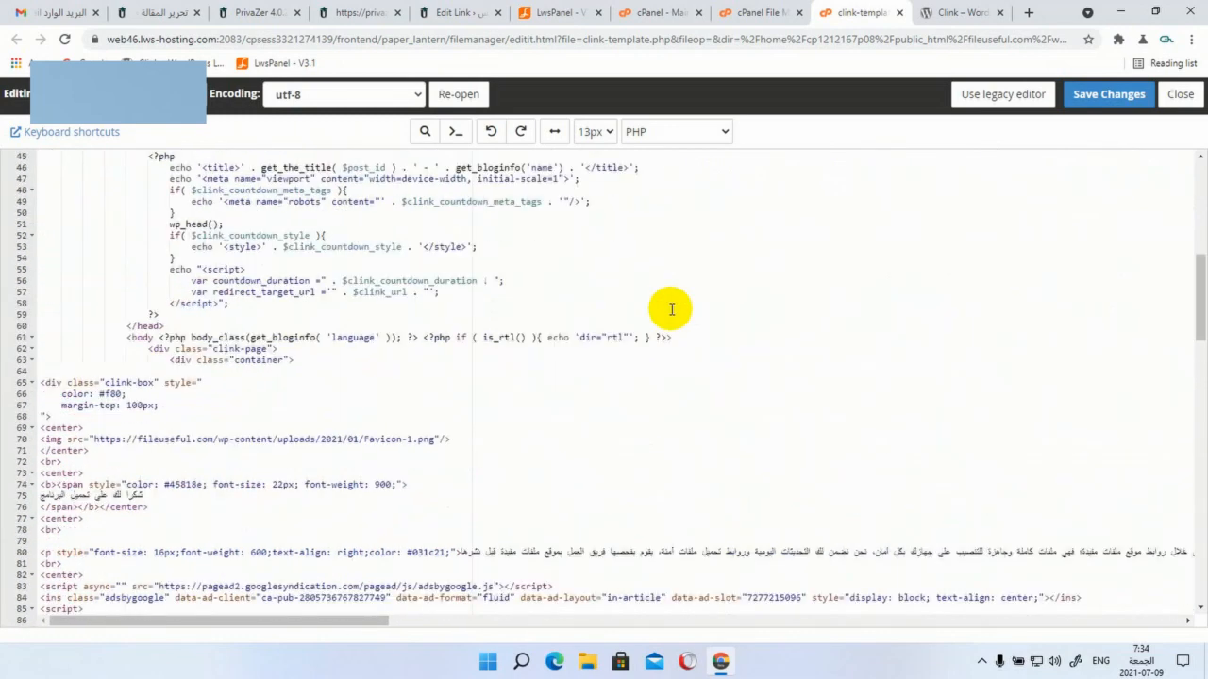
{"action": "left_click", "coordinate": [1128, 13]}
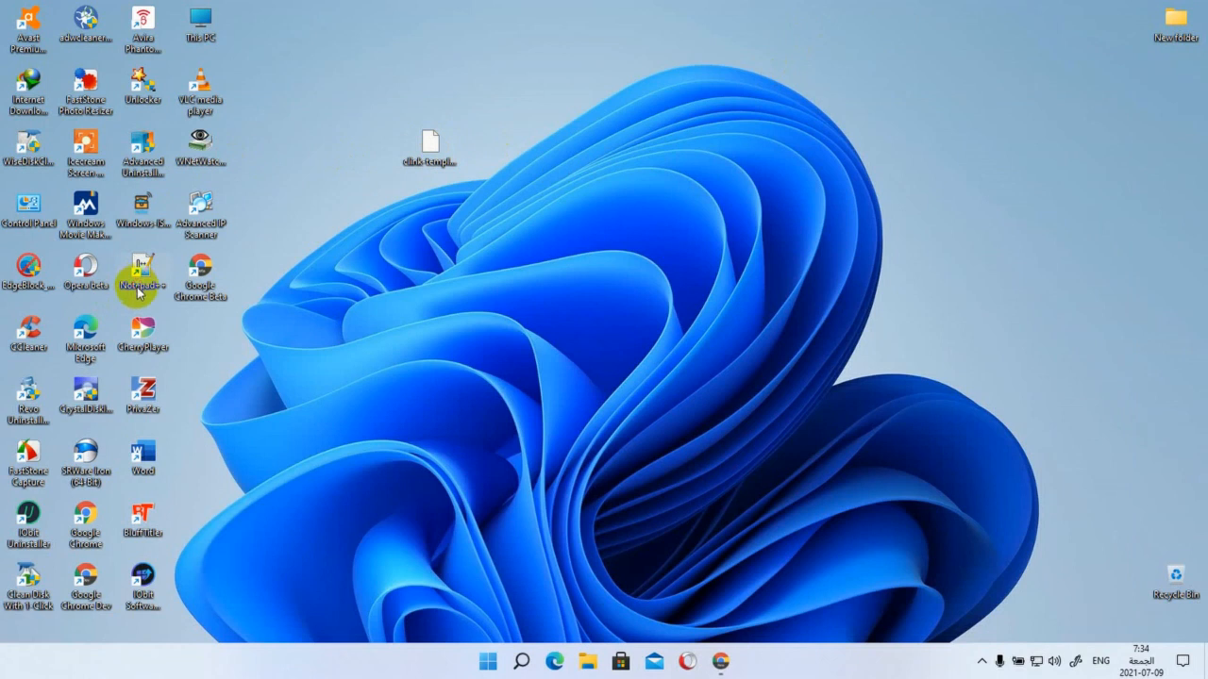
{"action": "right_click", "coordinate": [433, 141]}
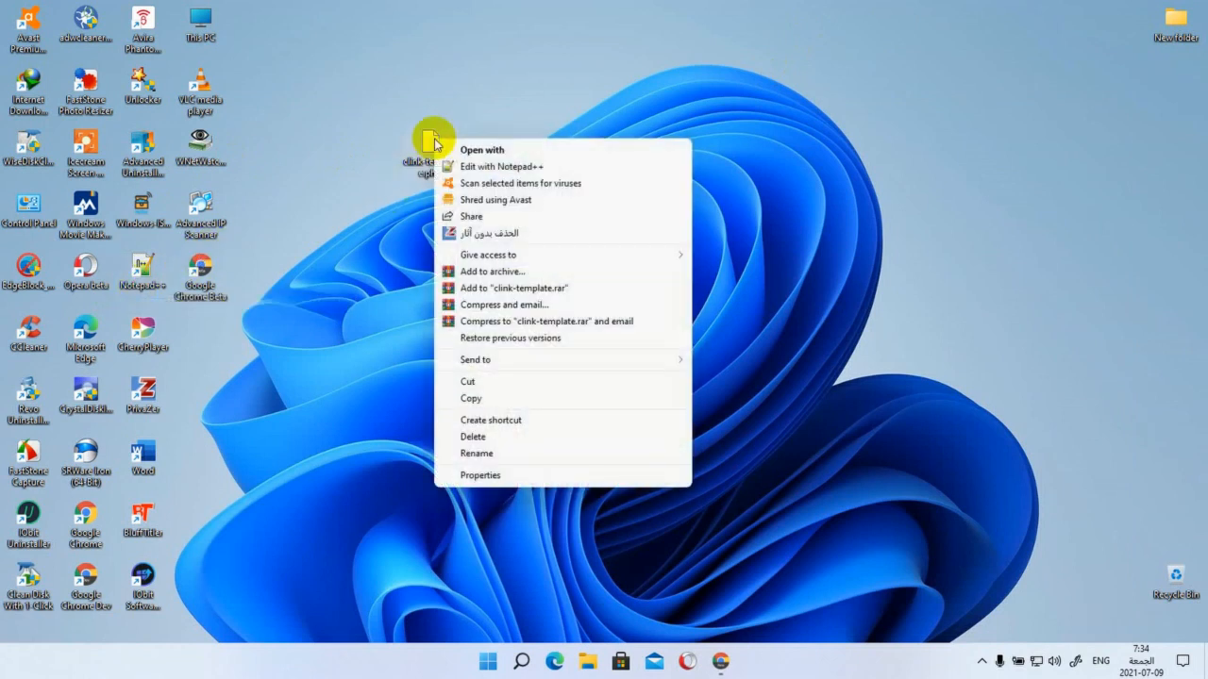
{"action": "left_click", "coordinate": [508, 168]}
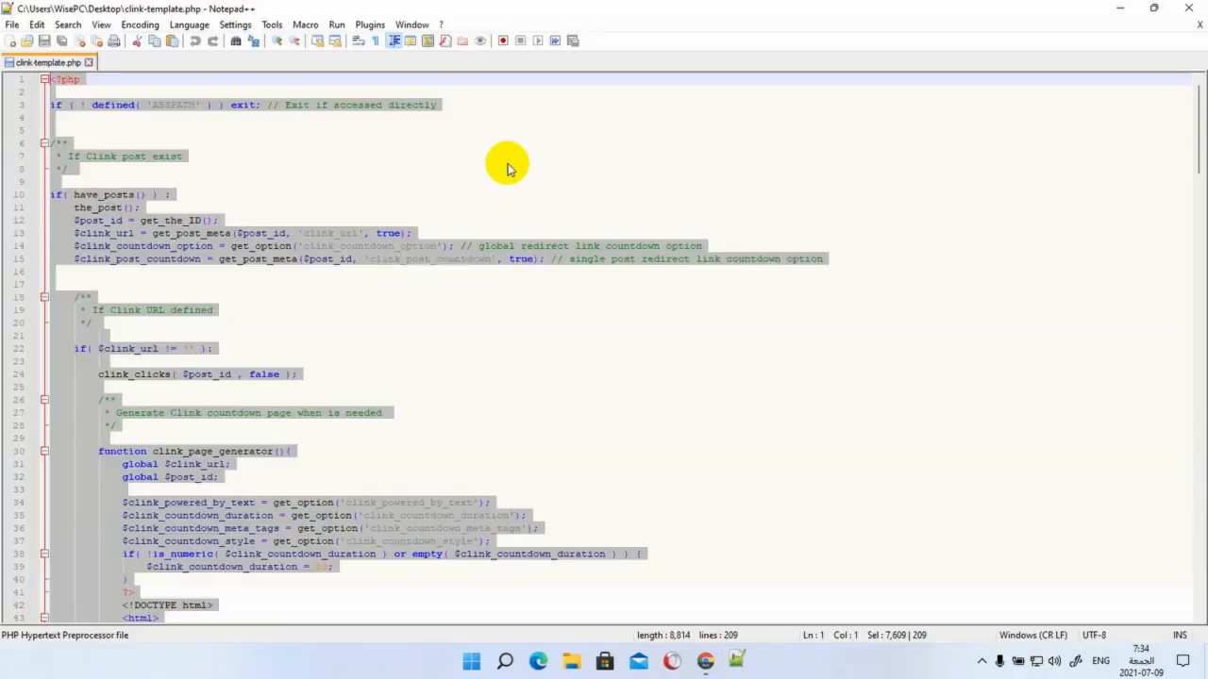
Locate the Arabic paragraph on line 80 of clink-template.php and copy the full line with its p tags
{"action": "left_click", "coordinate": [467, 307]}
{"action": "scroll", "coordinate": [466, 311], "scroll_direction": "down", "scroll_amount": 9}
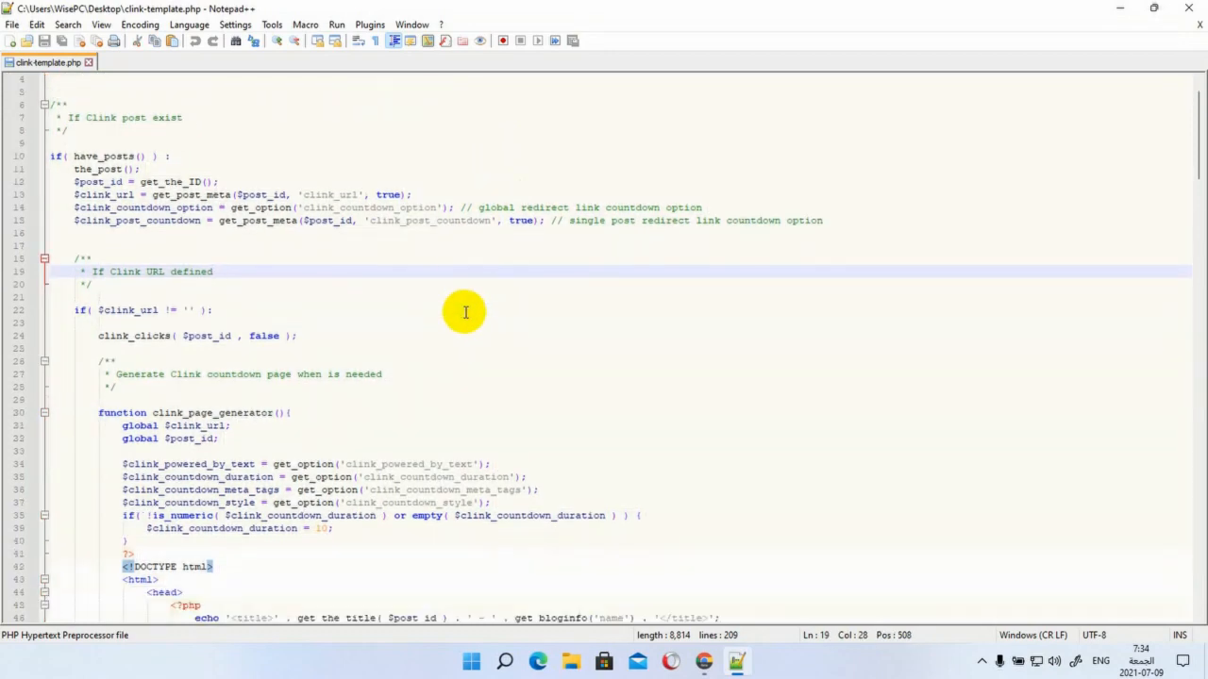
{"action": "scroll", "coordinate": [464, 311], "scroll_direction": "down", "scroll_amount": 10}
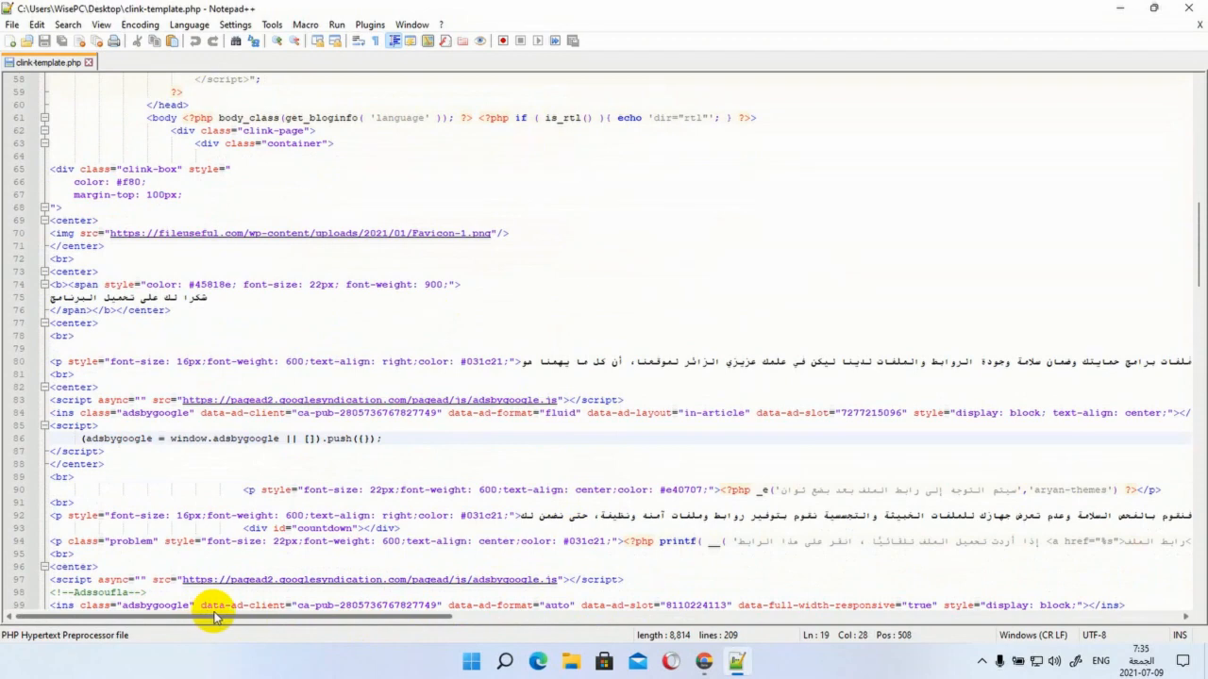
{"action": "left_click_drag", "start_coordinate": [217, 615], "coordinate": [897, 647]}
{"action": "left_click_drag", "start_coordinate": [1127, 359], "coordinate": [63, 362]}
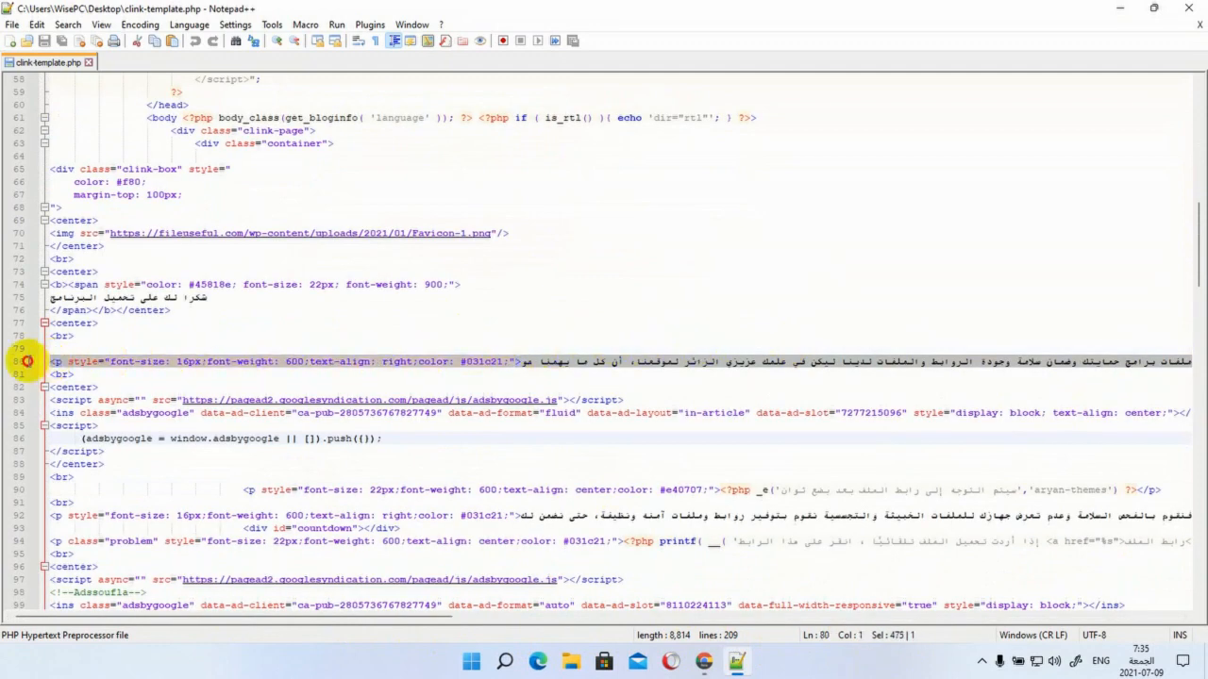
{"action": "right_click", "coordinate": [483, 366]}
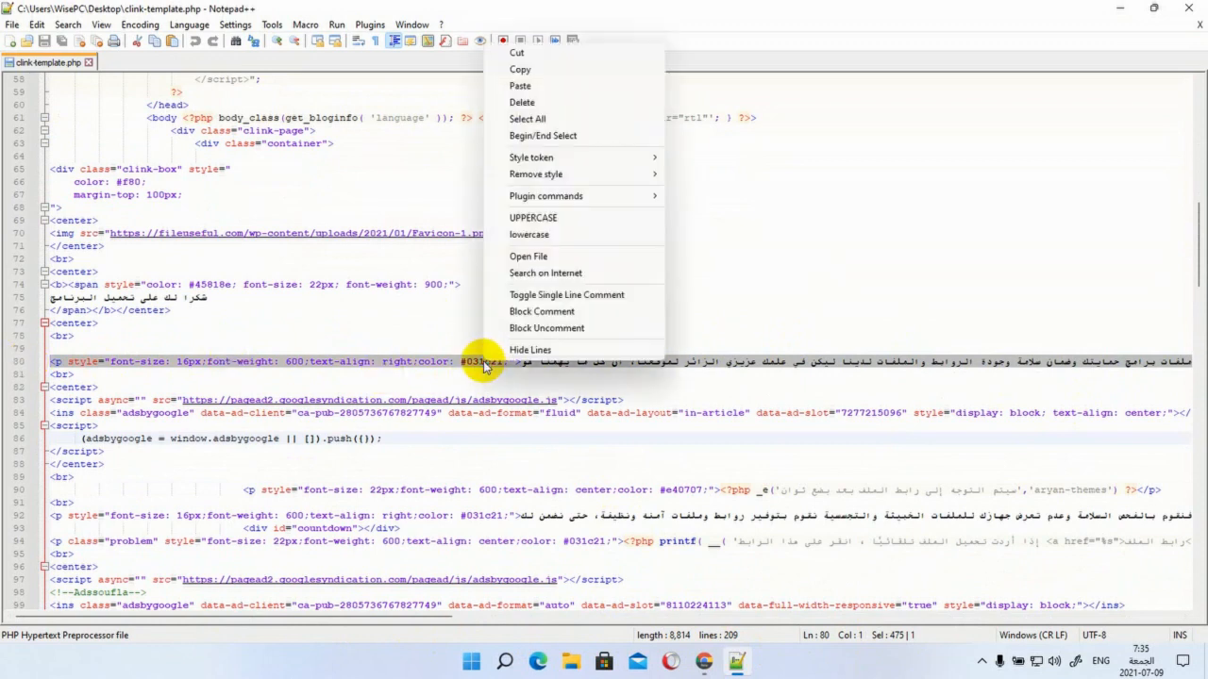
{"action": "left_click", "coordinate": [519, 71]}
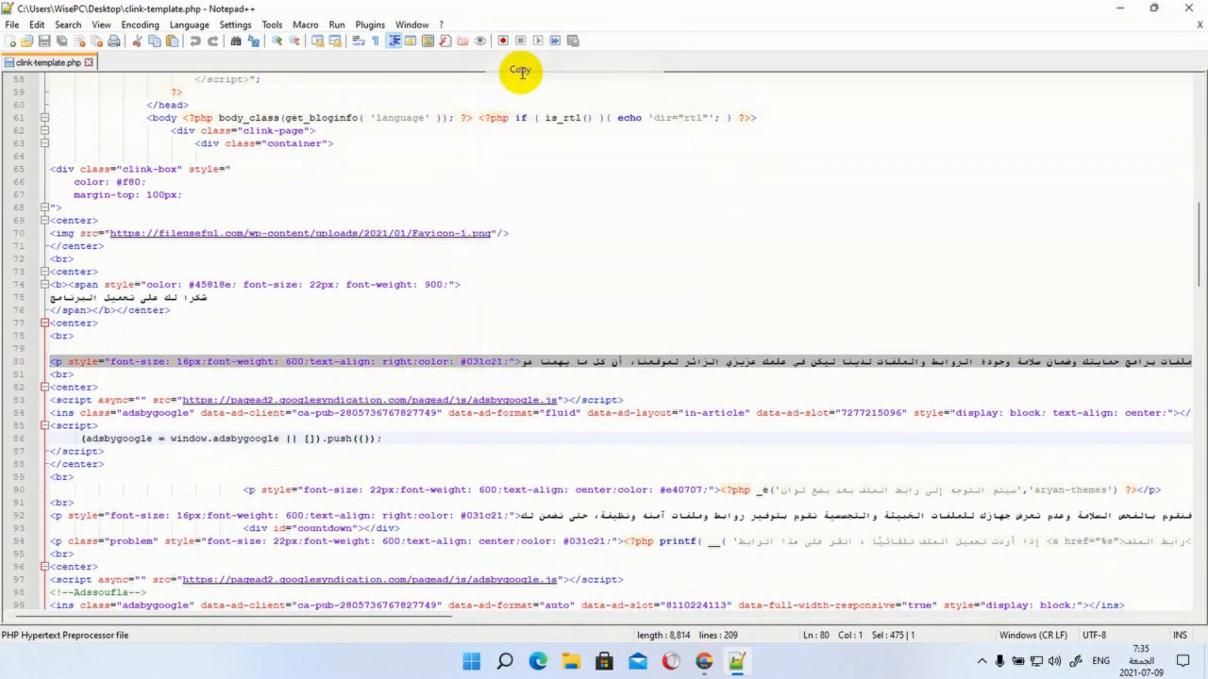
Minimize Notepad++, open a blank Notepad document, and paste the copied paragraph into it
{"action": "left_click", "coordinate": [1116, 8]}
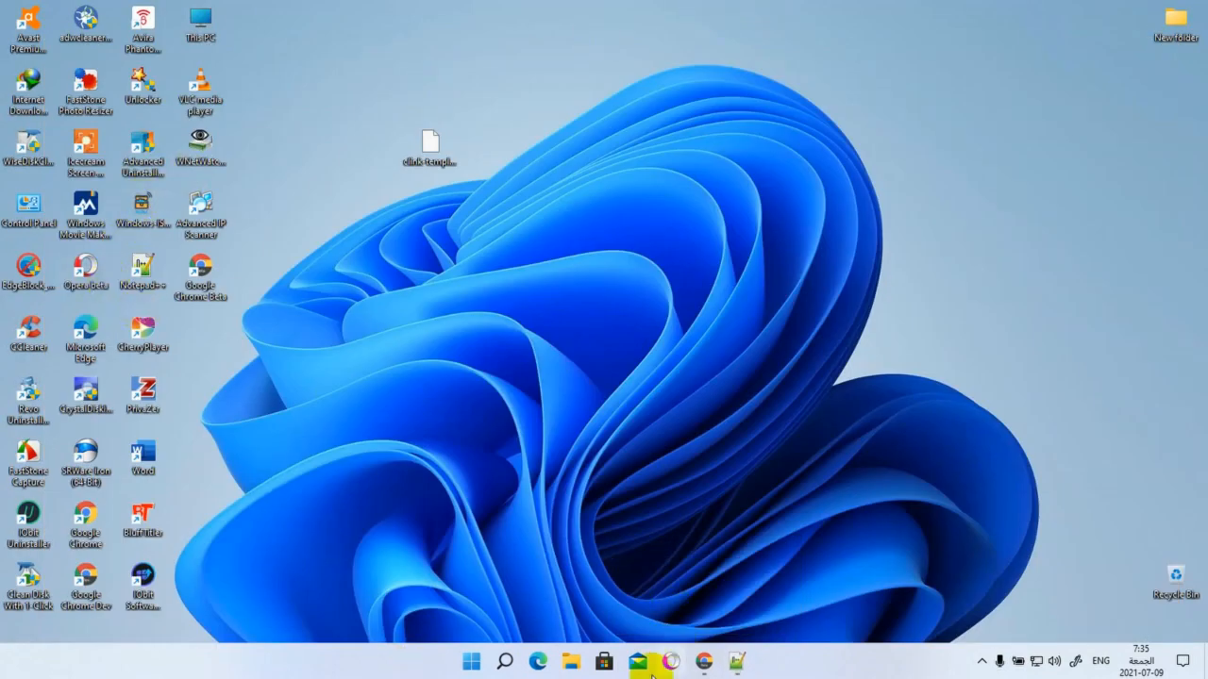
{"action": "left_click", "coordinate": [469, 661]}
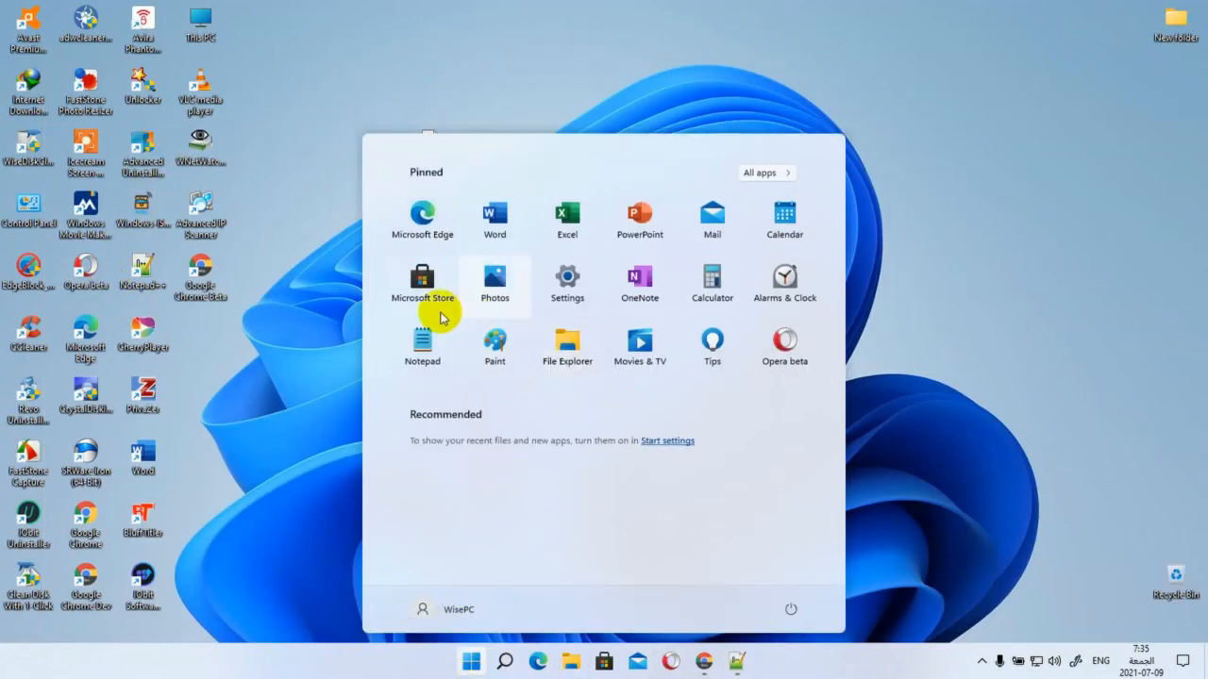
{"action": "left_click", "coordinate": [406, 341]}
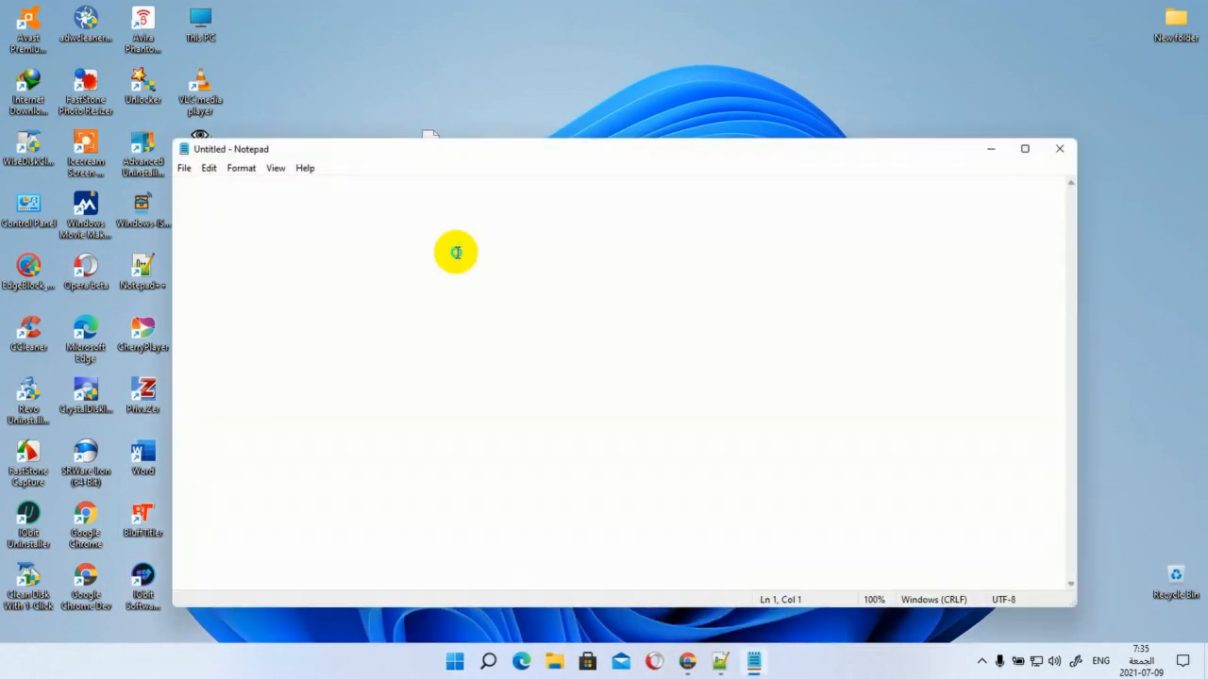
{"action": "right_click", "coordinate": [457, 253]}
{"action": "left_click", "coordinate": [493, 319]}
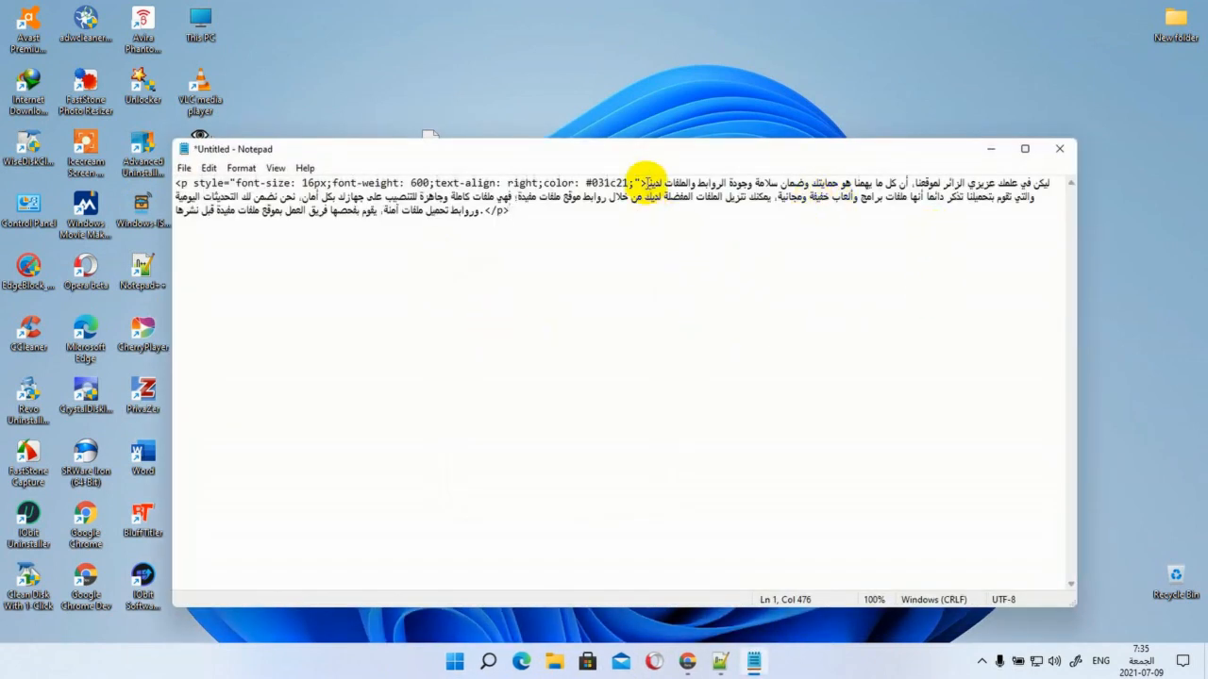
{"action": "key", "text": "shift+End"}
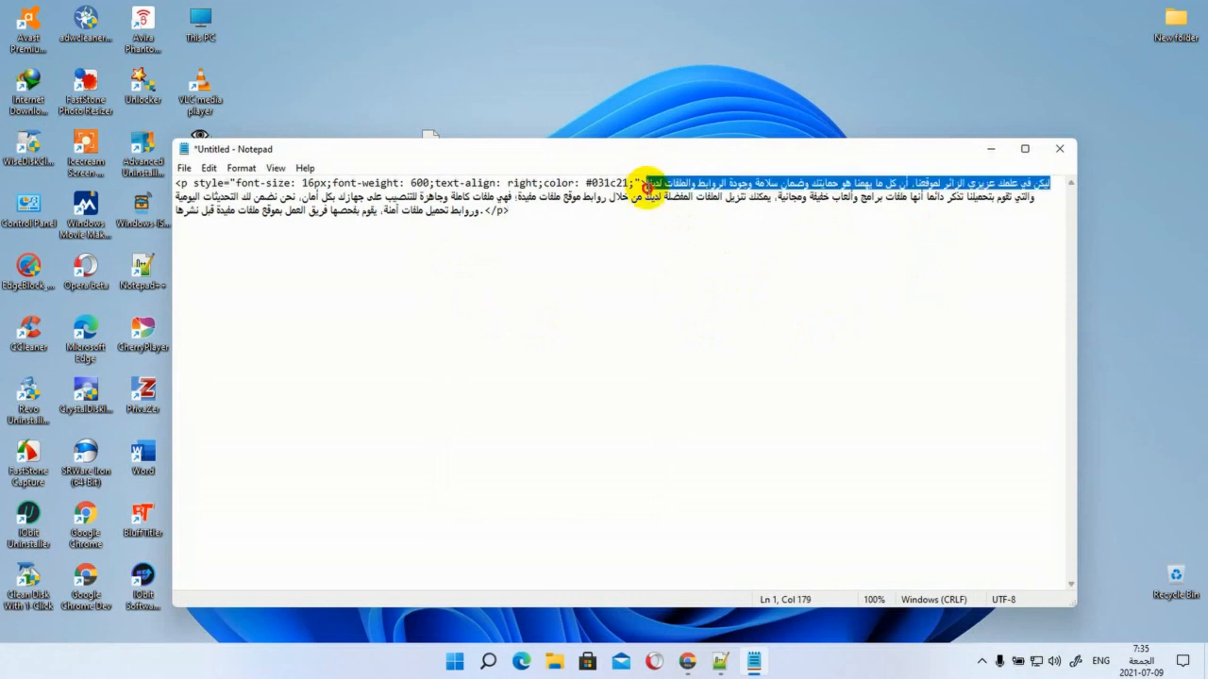
{"action": "key", "text": "shift+Down"}
{"action": "left_click", "coordinate": [649, 196]}
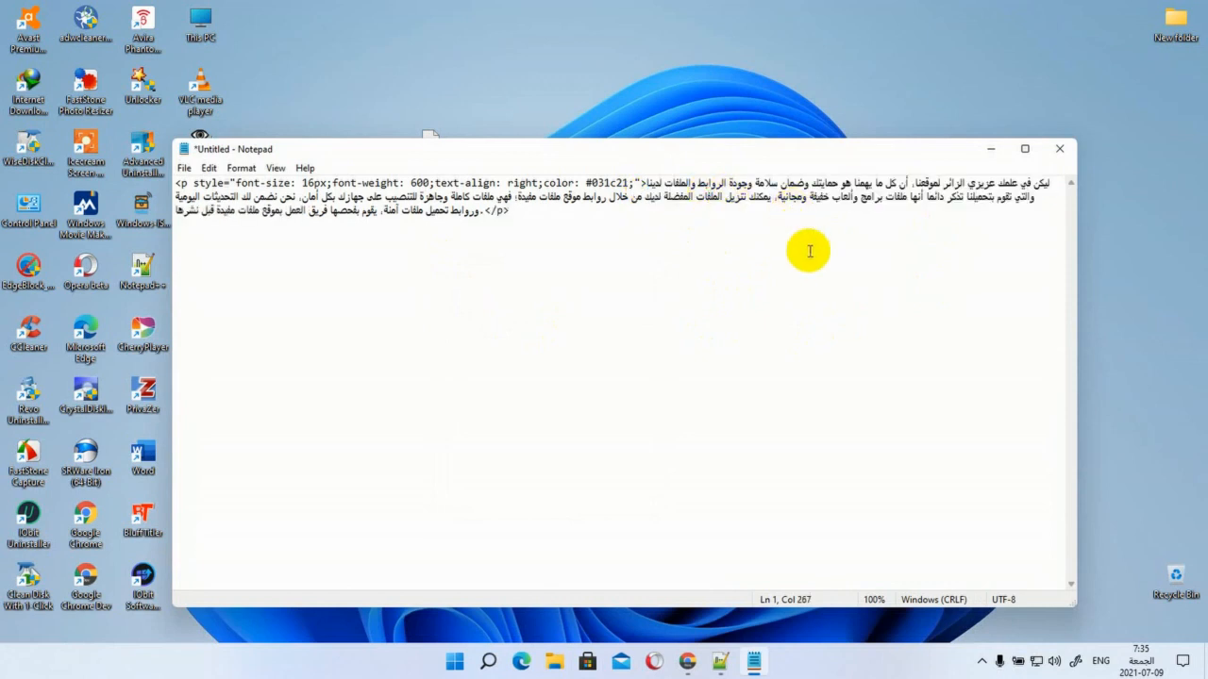
{"action": "right_click", "coordinate": [604, 302]}
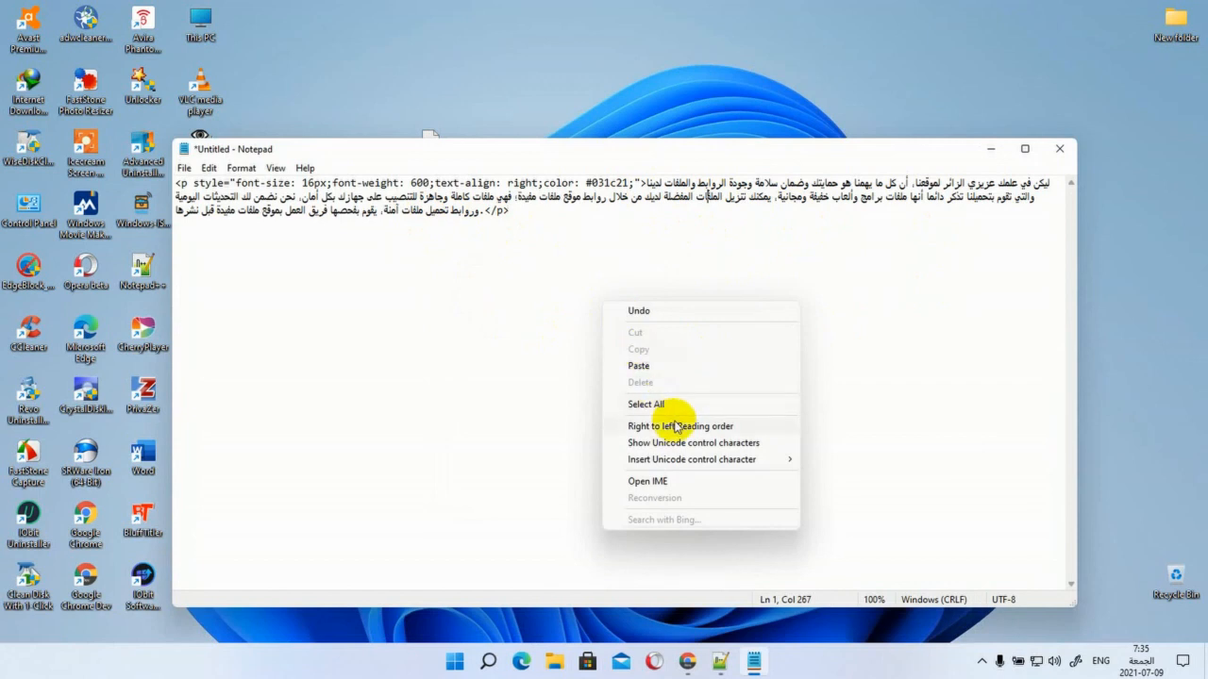
{"action": "left_click", "coordinate": [676, 427]}
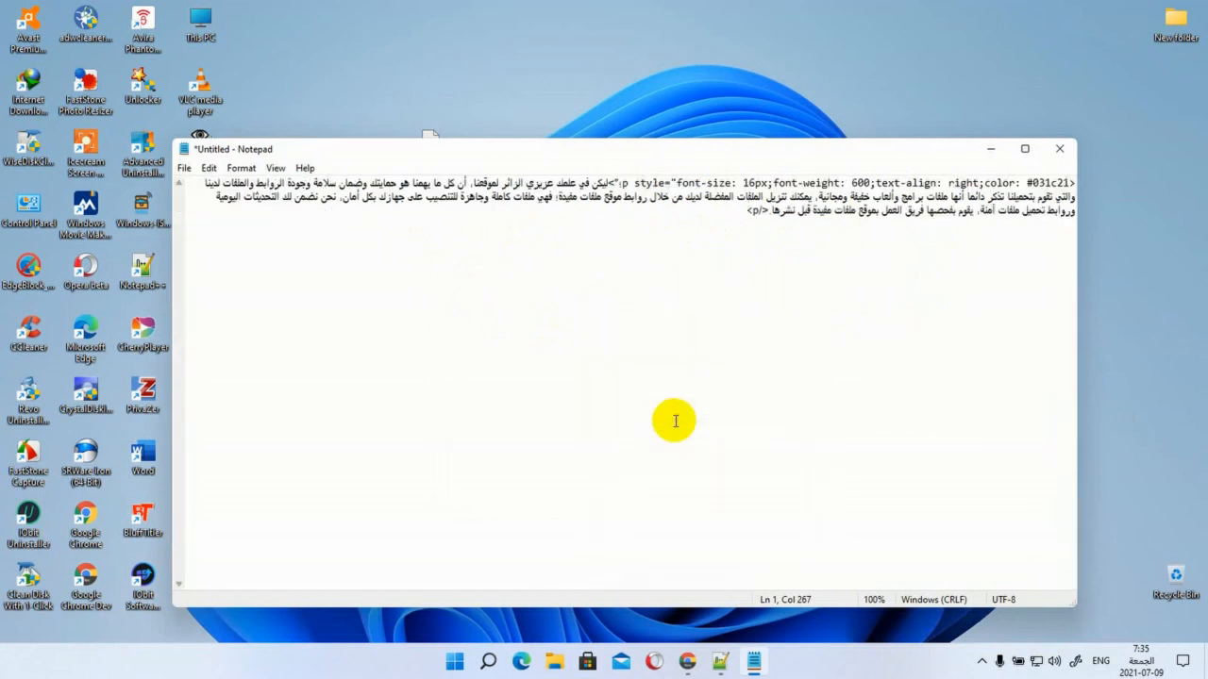
{"action": "right_click", "coordinate": [676, 421]}
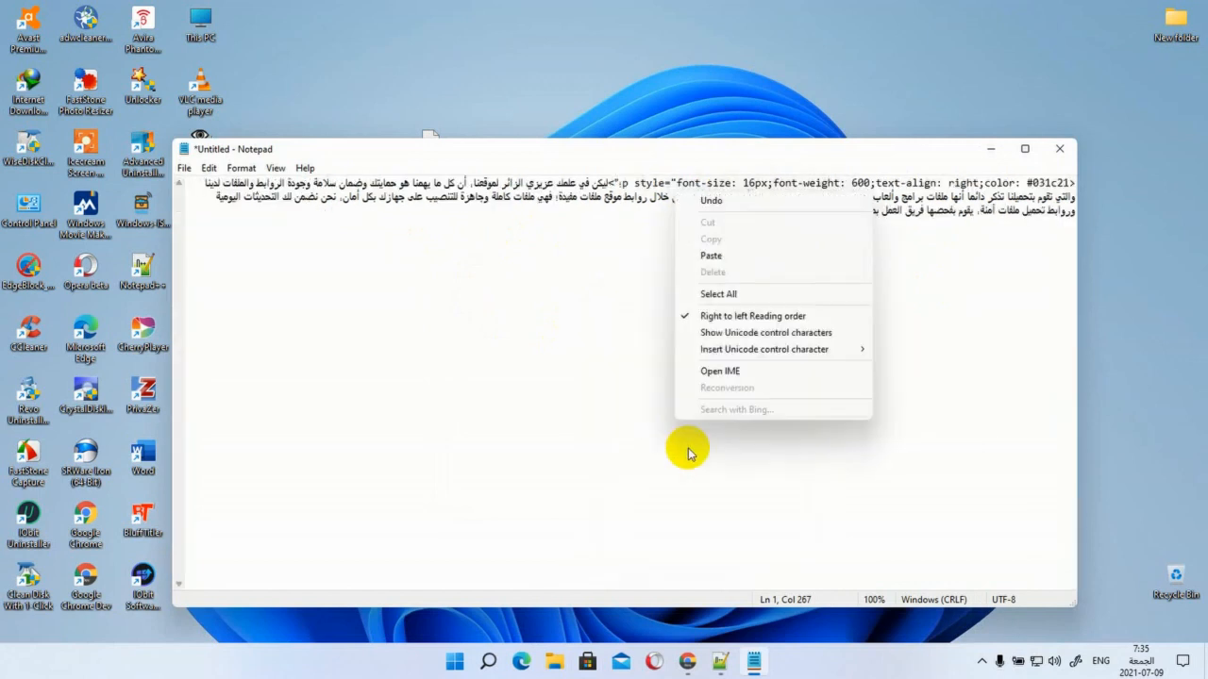
{"action": "left_click", "coordinate": [710, 317]}
Set the note to right-to-left reading order and select the Arabic text between the opening and closing p tags
{"action": "right_click", "coordinate": [604, 342]}
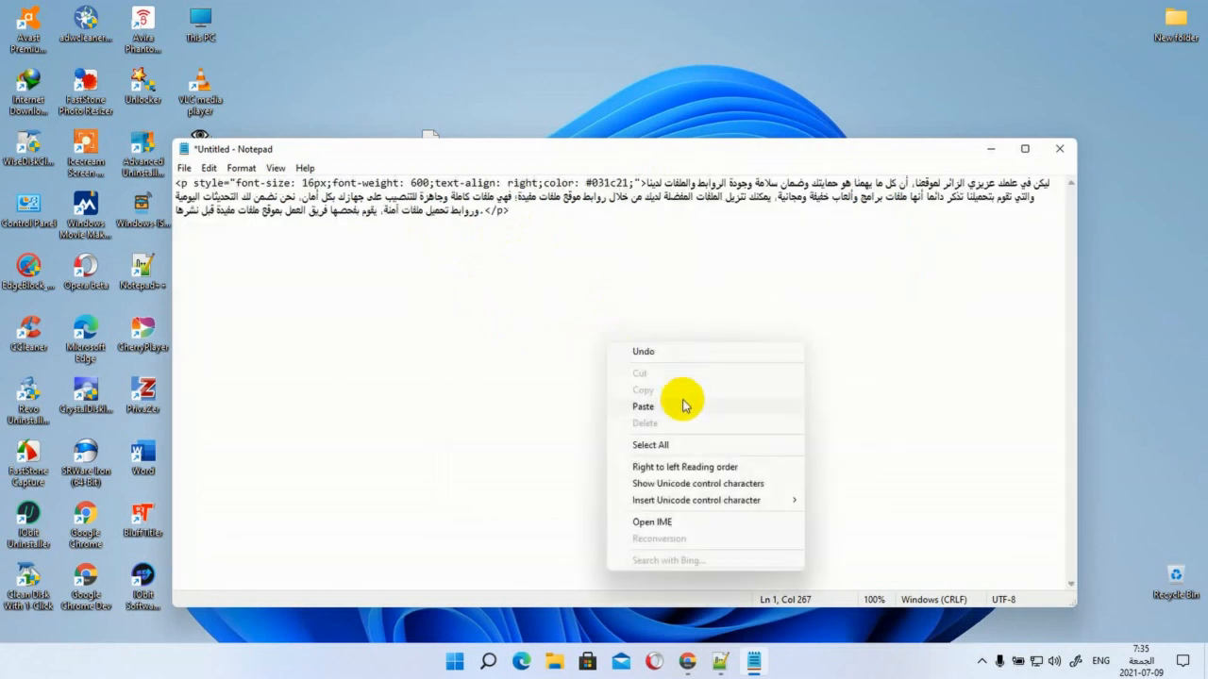
{"action": "left_click", "coordinate": [660, 466]}
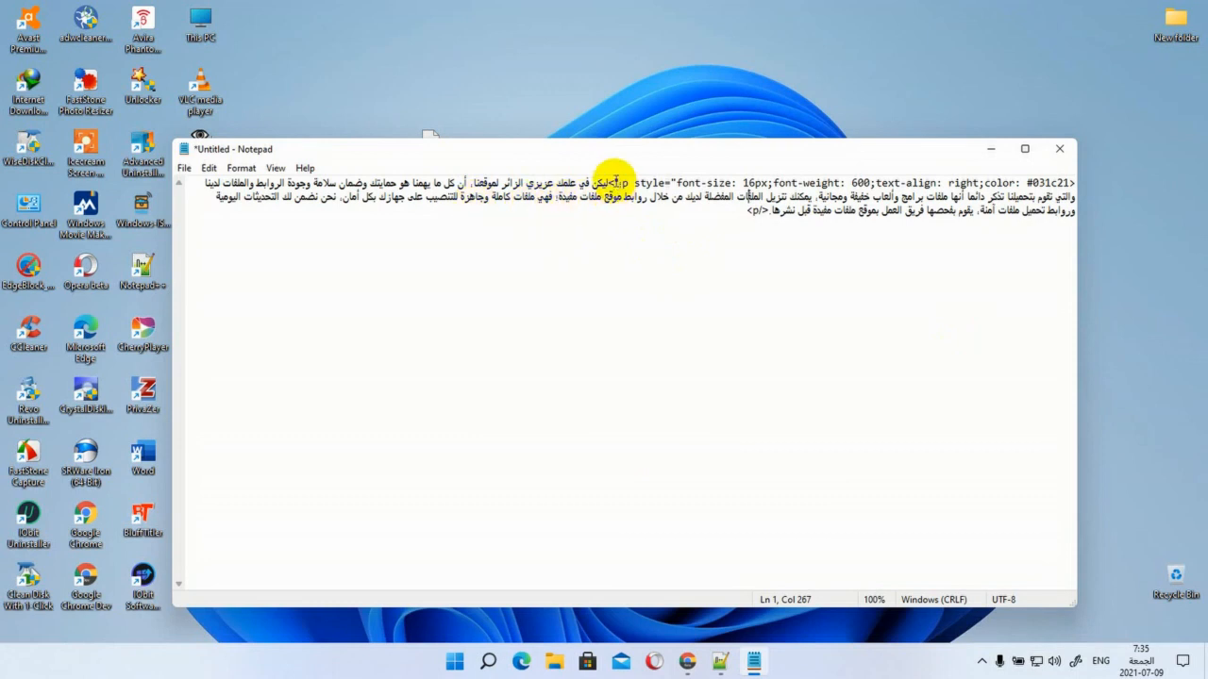
{"action": "left_click_drag", "start_coordinate": [608, 179], "coordinate": [774, 213]}
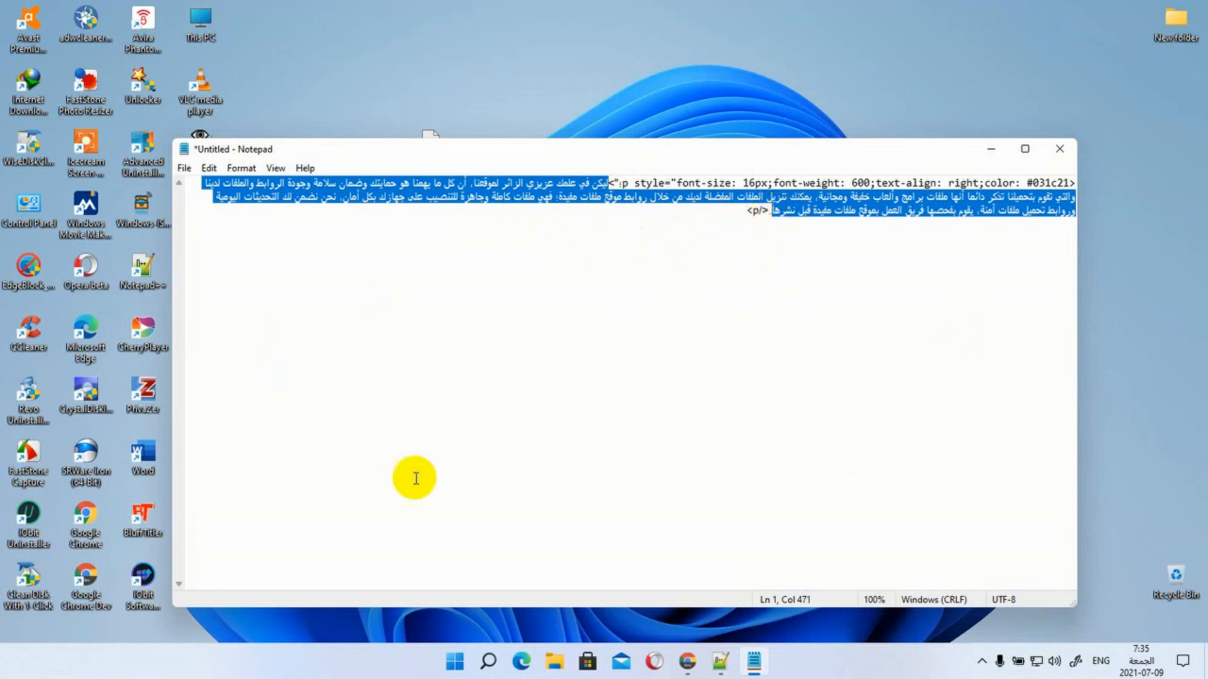
Open a second Notepad document, set it to right-to-left reading order, and enter the sample text "hgutdtrszqzestyyiop^l^lmojfserqzeq"
{"action": "left_click", "coordinate": [454, 661]}
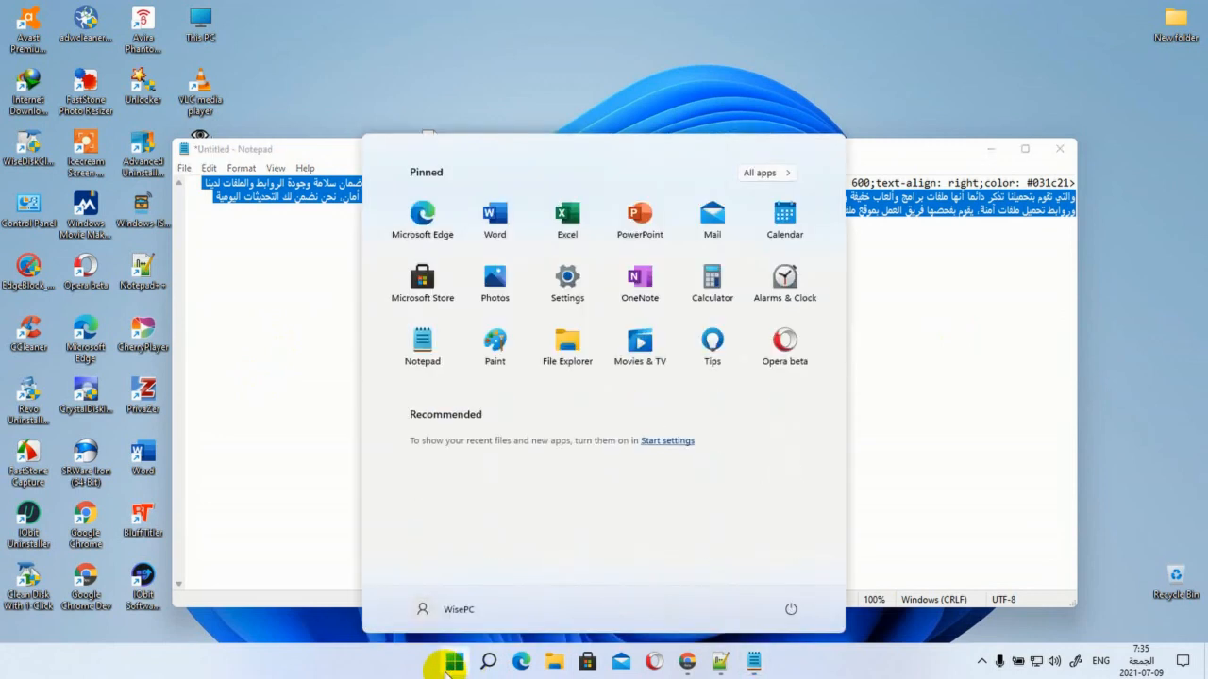
{"action": "left_click", "coordinate": [422, 348]}
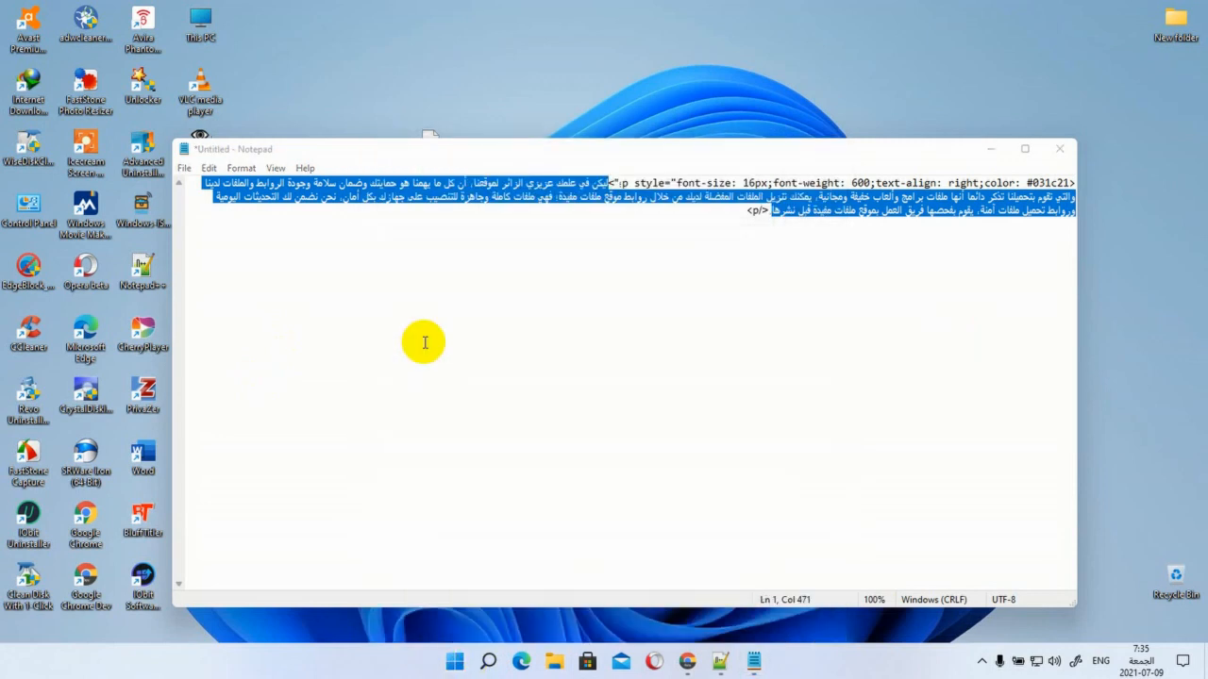
{"action": "right_click", "coordinate": [662, 325]}
{"action": "left_click", "coordinate": [707, 451]}
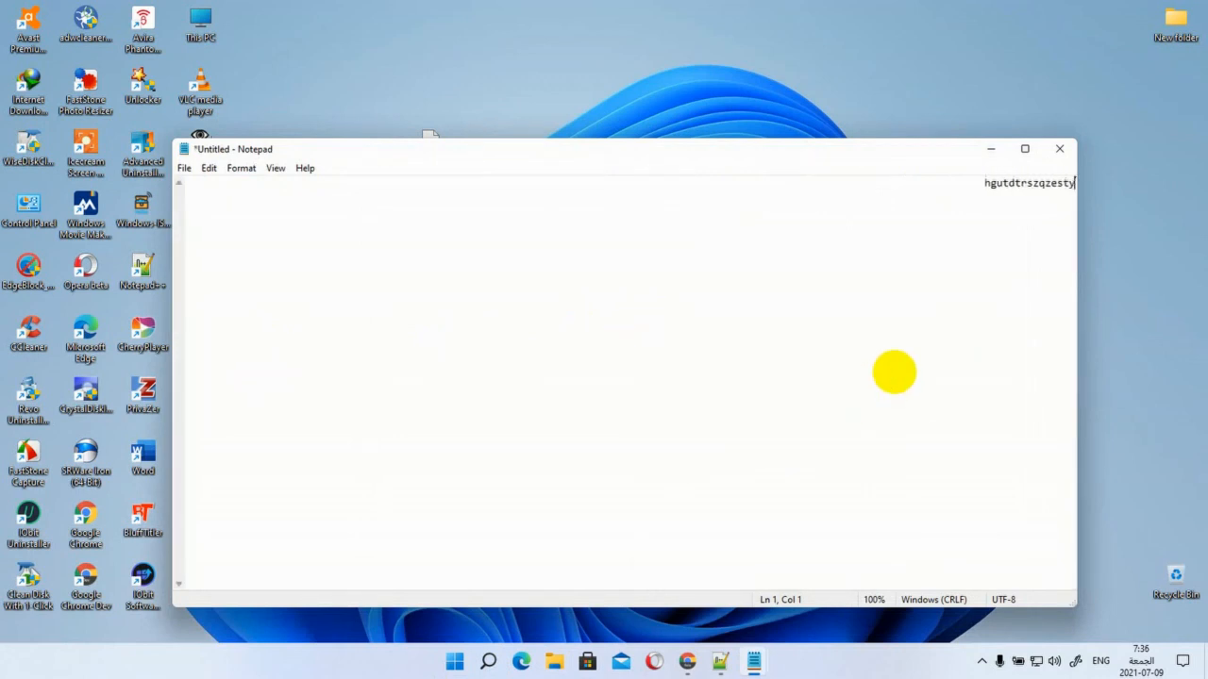
{"action": "type", "text": "fserqzeq"}
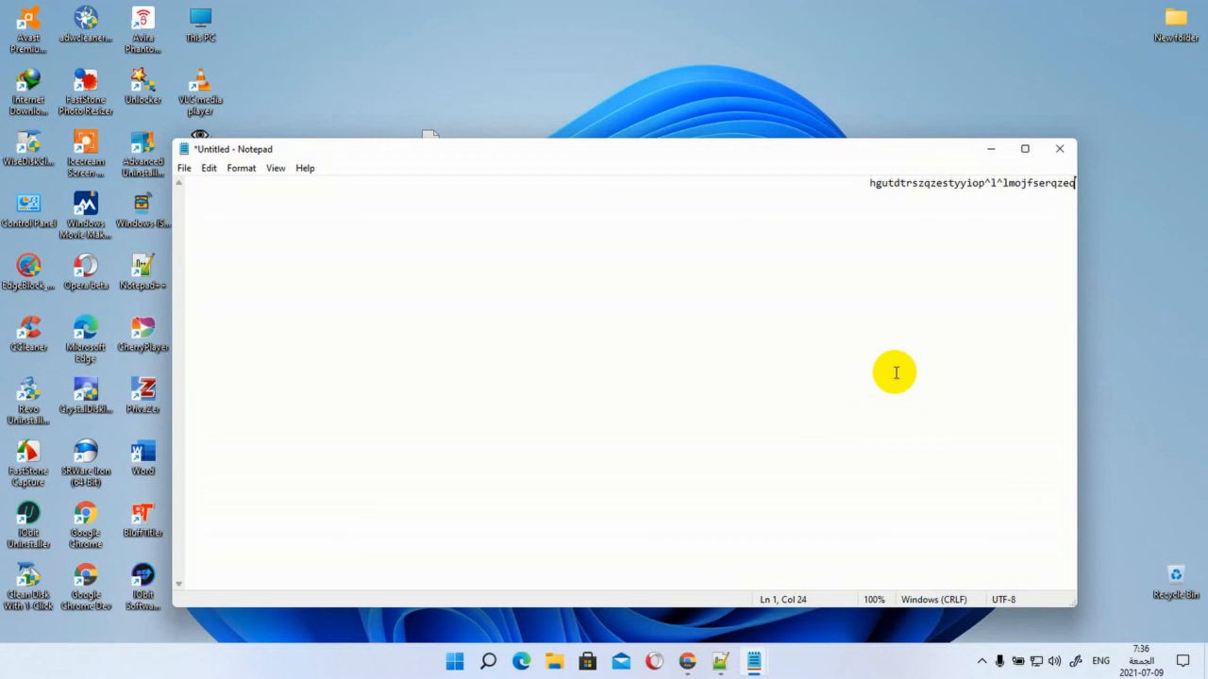
Copy all the sample text and close the second Notepad document without saving it
{"action": "right_click", "coordinate": [896, 263]}
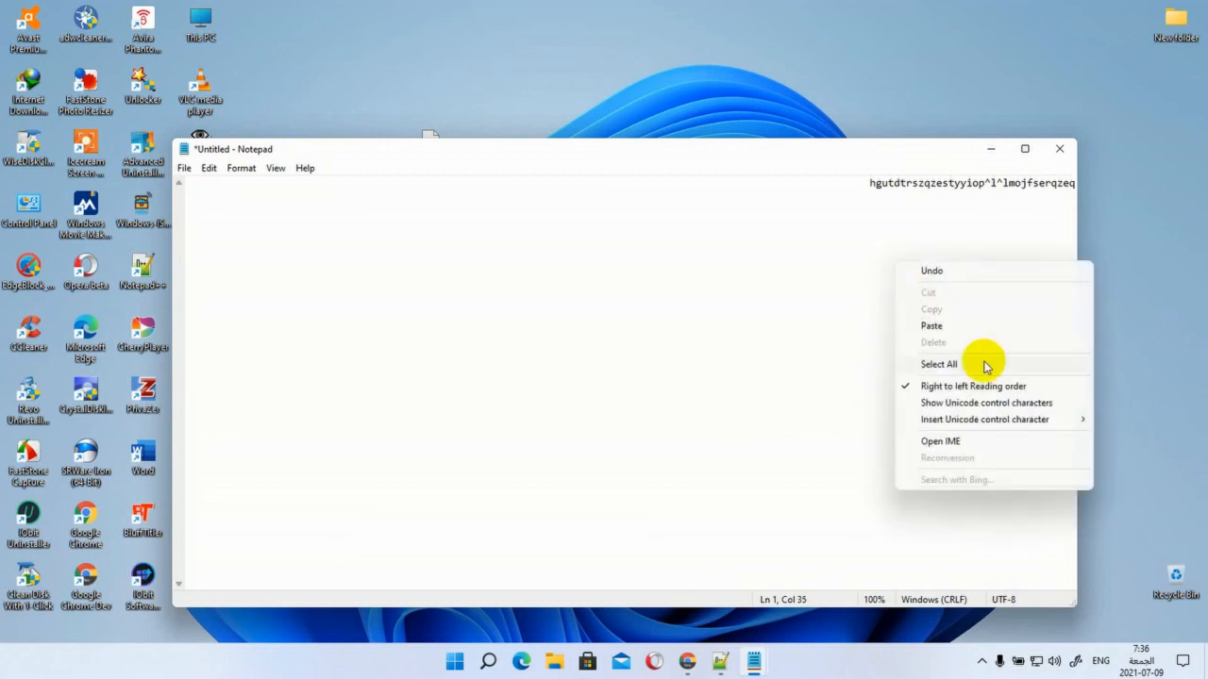
{"action": "left_click", "coordinate": [973, 366]}
{"action": "right_click", "coordinate": [931, 190]}
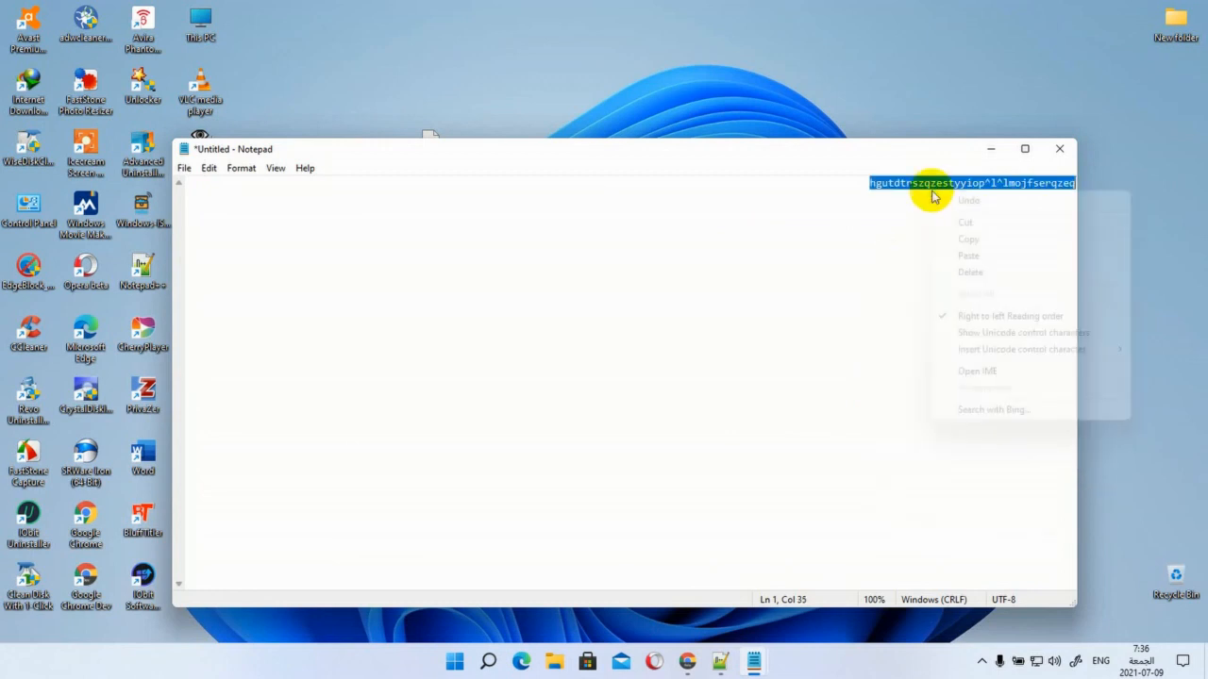
{"action": "left_click", "coordinate": [956, 240]}
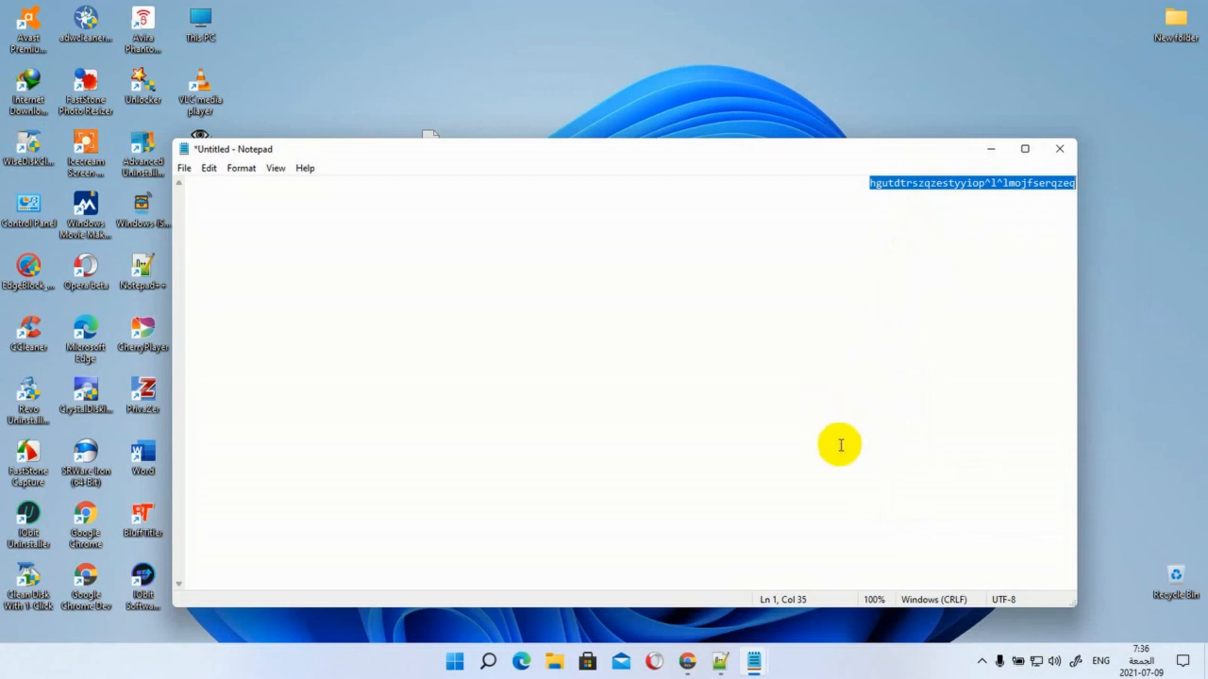
{"action": "left_click", "coordinate": [1061, 151]}
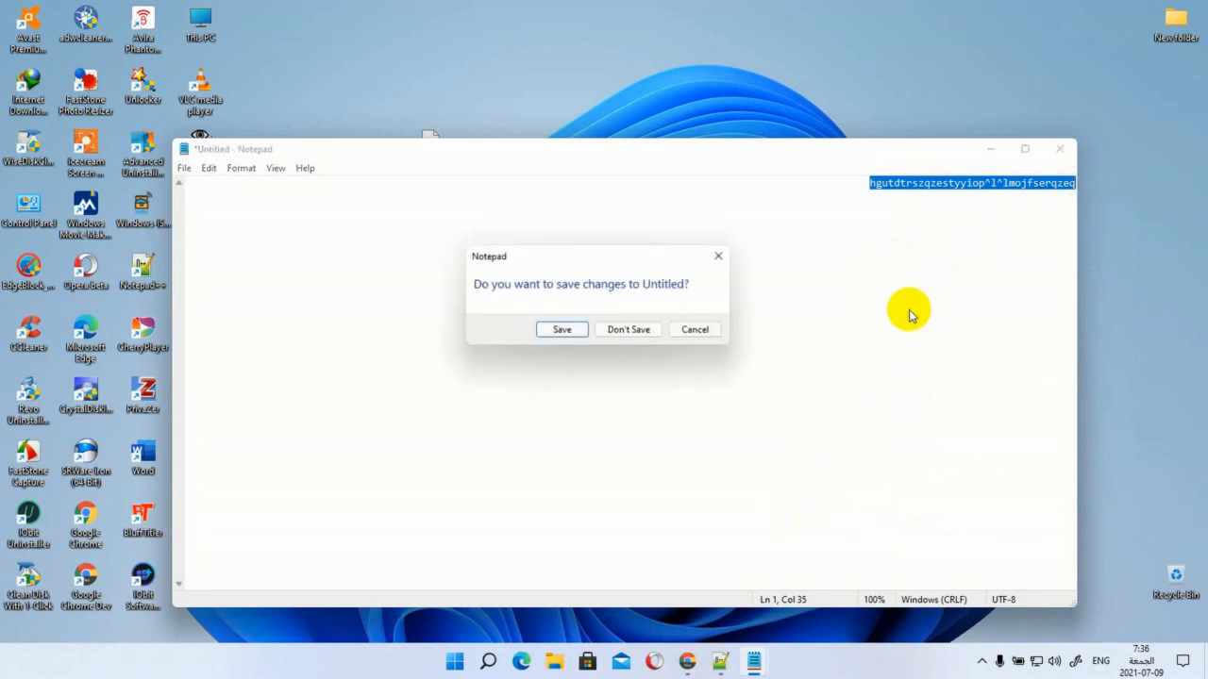
{"action": "left_click", "coordinate": [626, 329]}
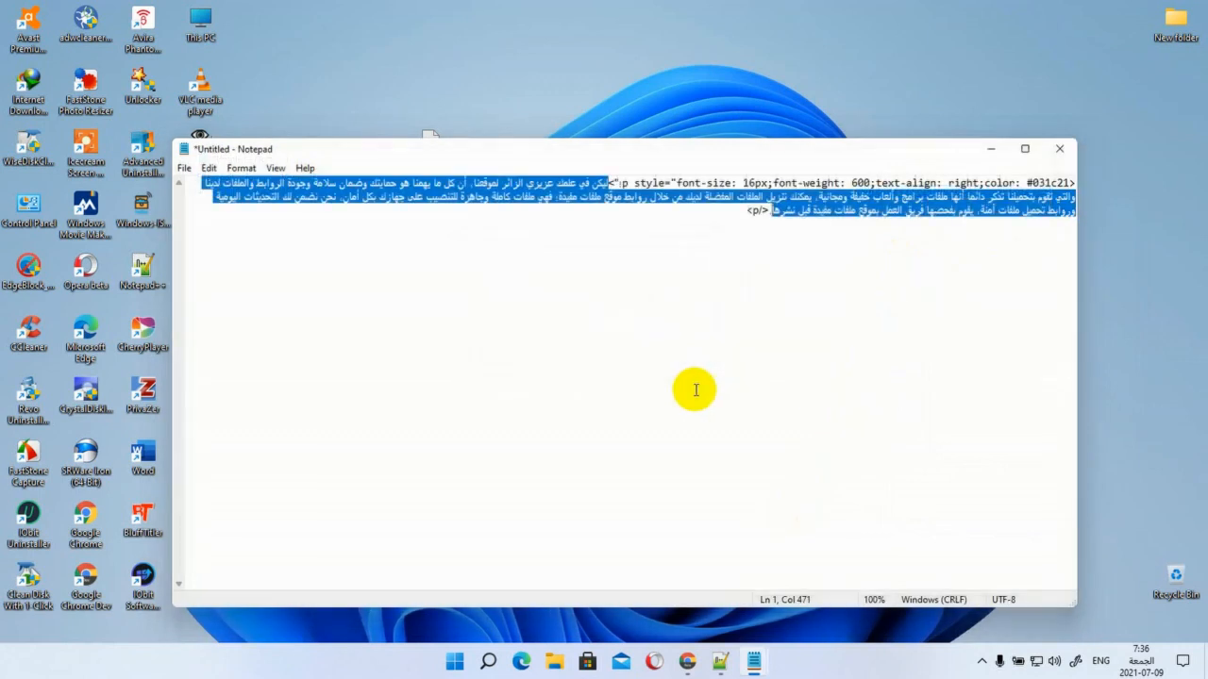
Replace the selected Arabic text between the p tags with the copied sample text and copy the whole paragraph line
{"action": "right_click", "coordinate": [730, 302]}
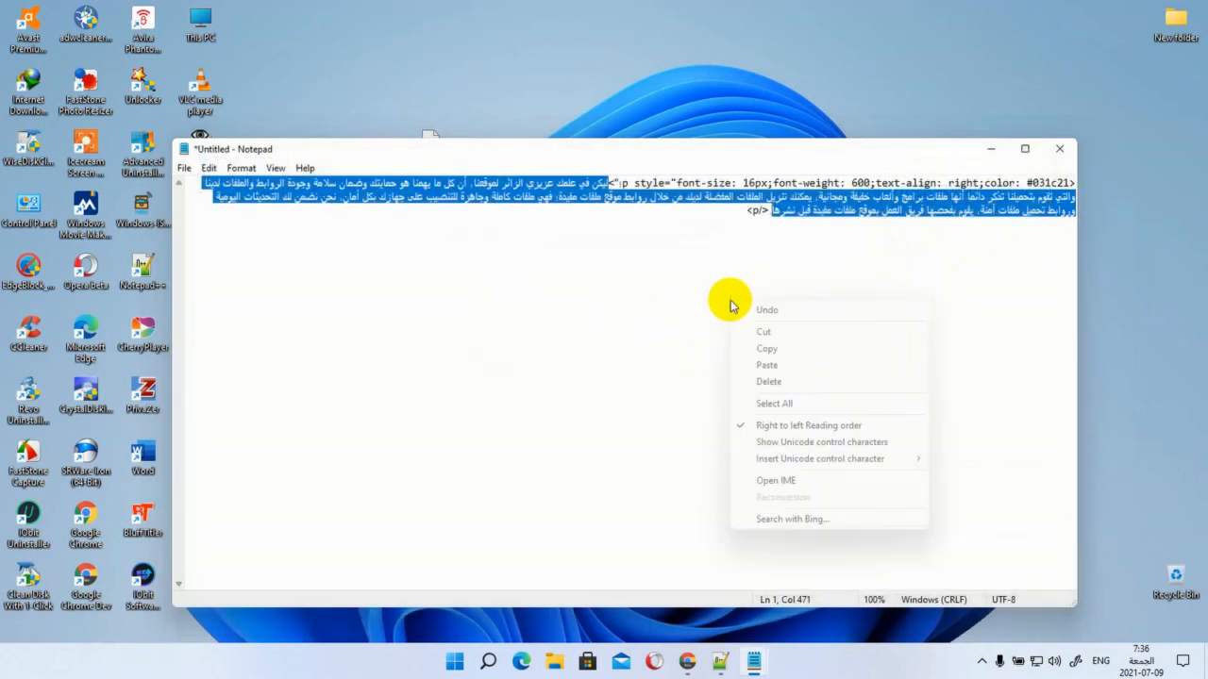
{"action": "left_click", "coordinate": [766, 366]}
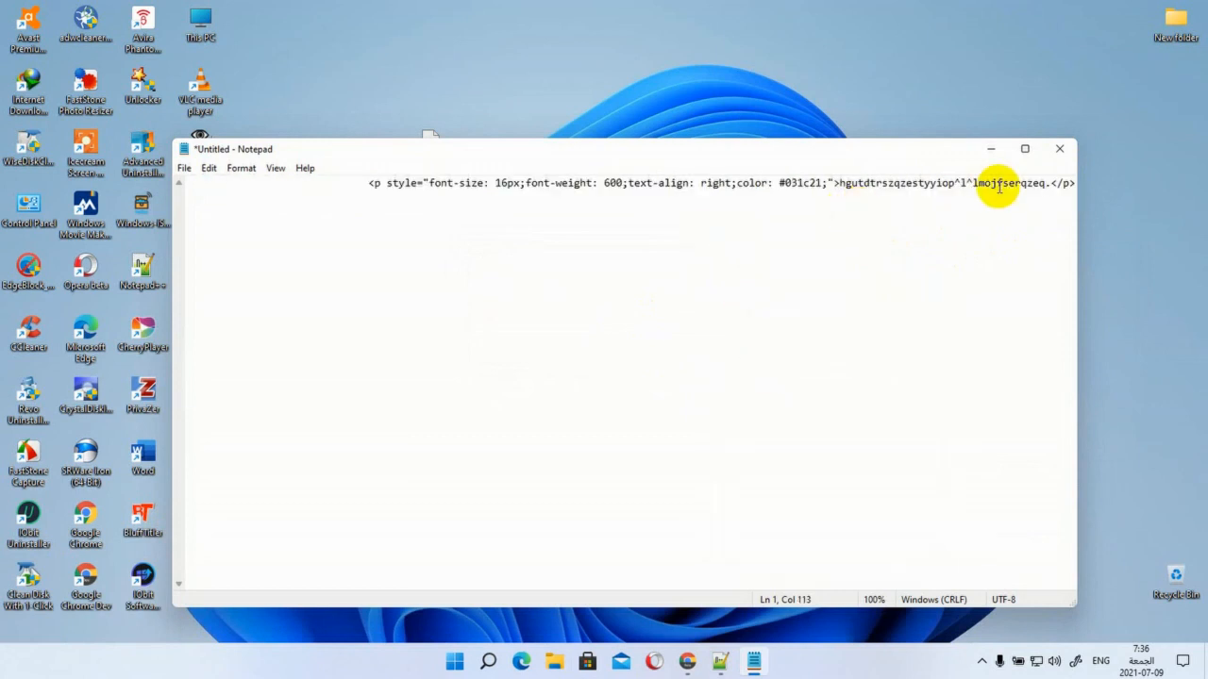
{"action": "right_click", "coordinate": [909, 236]}
{"action": "left_click", "coordinate": [954, 339]}
{"action": "right_click", "coordinate": [860, 182]}
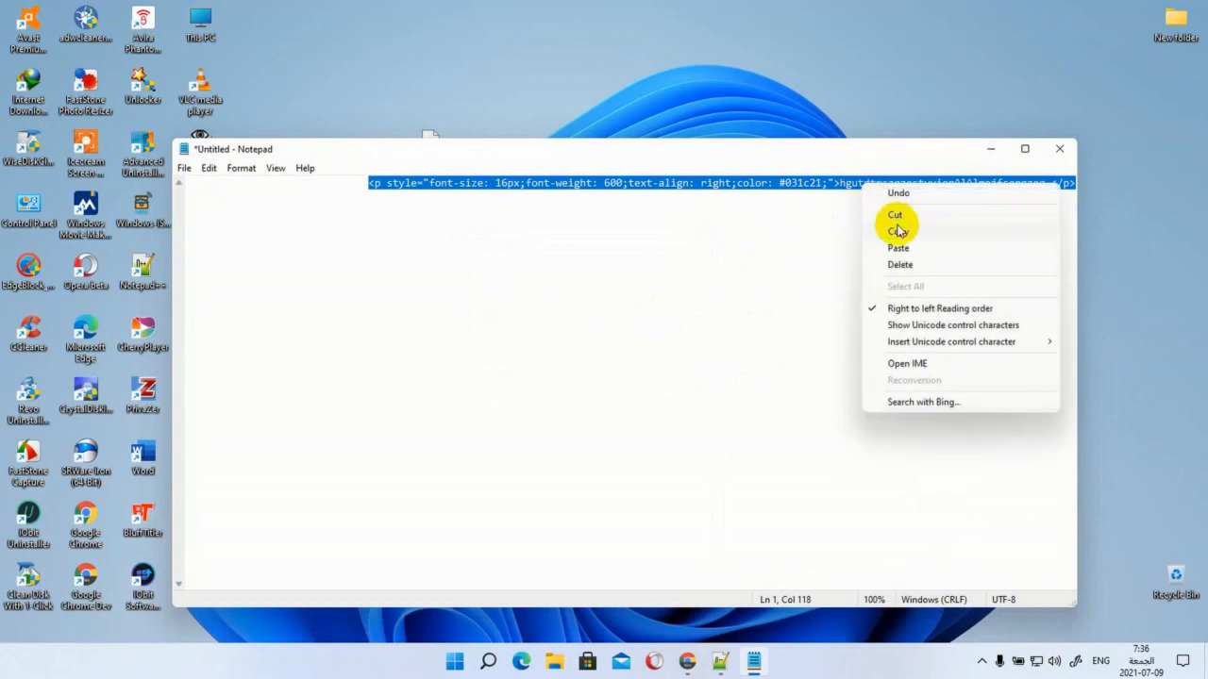
{"action": "left_click", "coordinate": [897, 231]}
Switch to Notepad++, replace the selected paragraph on line 80 of clink-template.php with the copied one, and save the file
{"action": "left_click", "coordinate": [719, 664]}
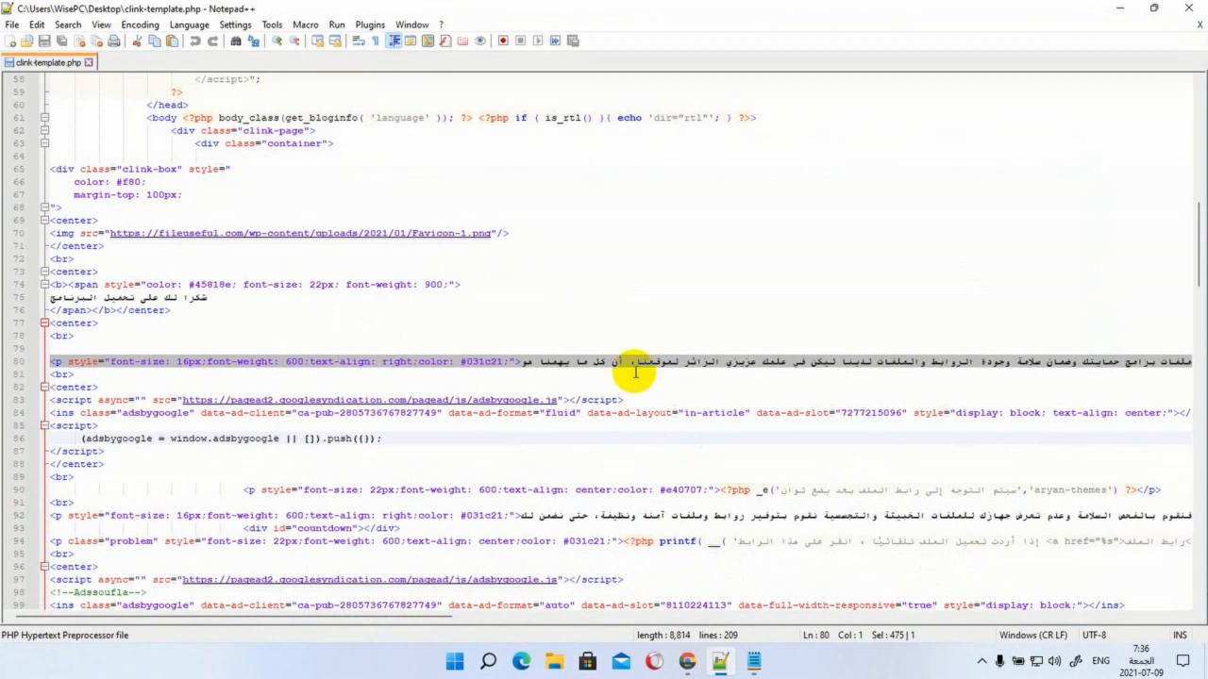
{"action": "key", "text": "ctrl+v"}
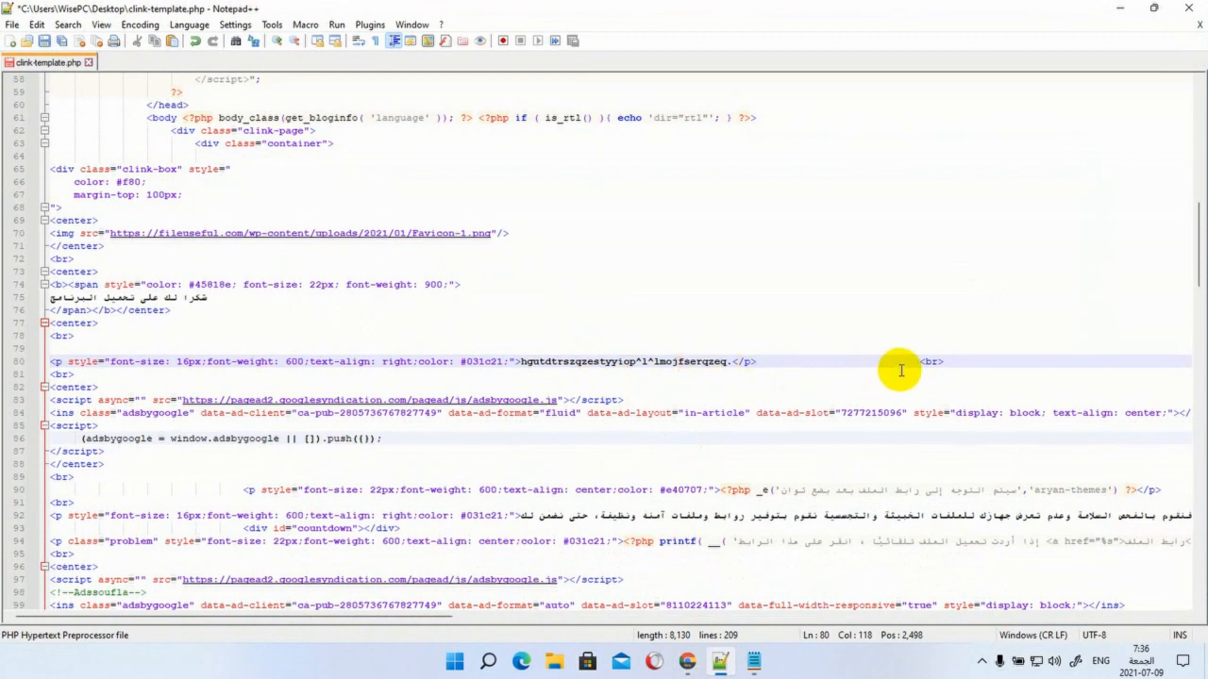
{"action": "left_click_drag", "start_coordinate": [913, 364], "coordinate": [801, 368]}
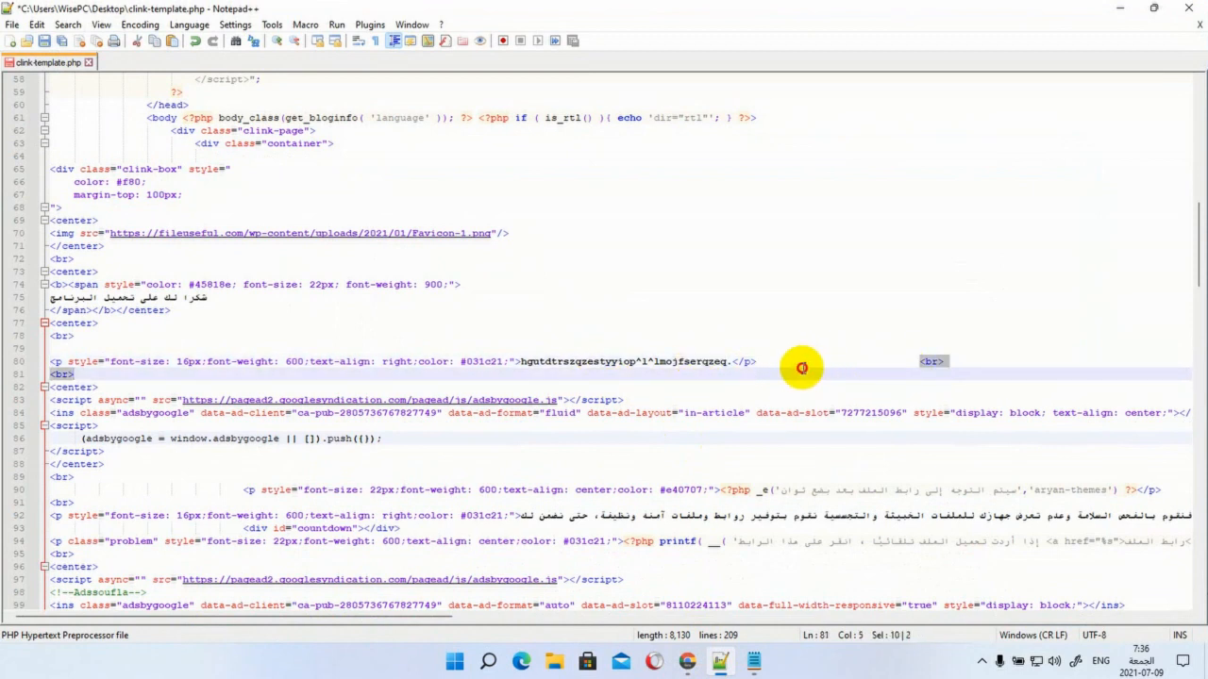
{"action": "left_click", "coordinate": [894, 361]}
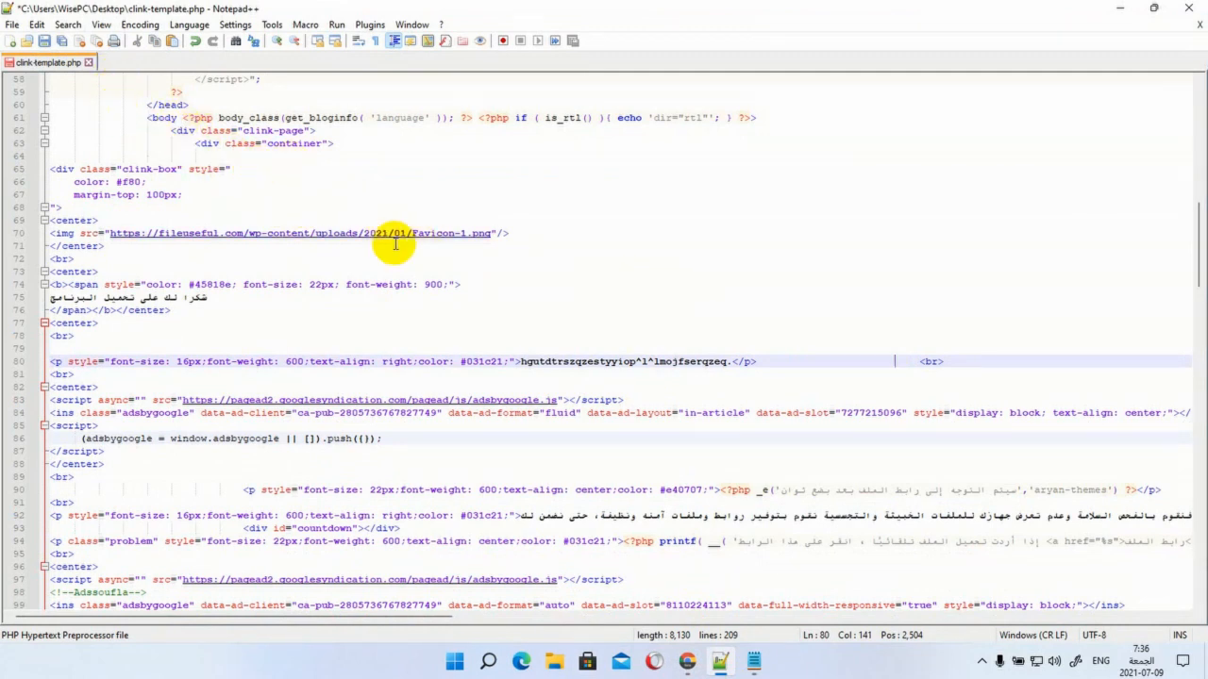
{"action": "left_click", "coordinate": [43, 43]}
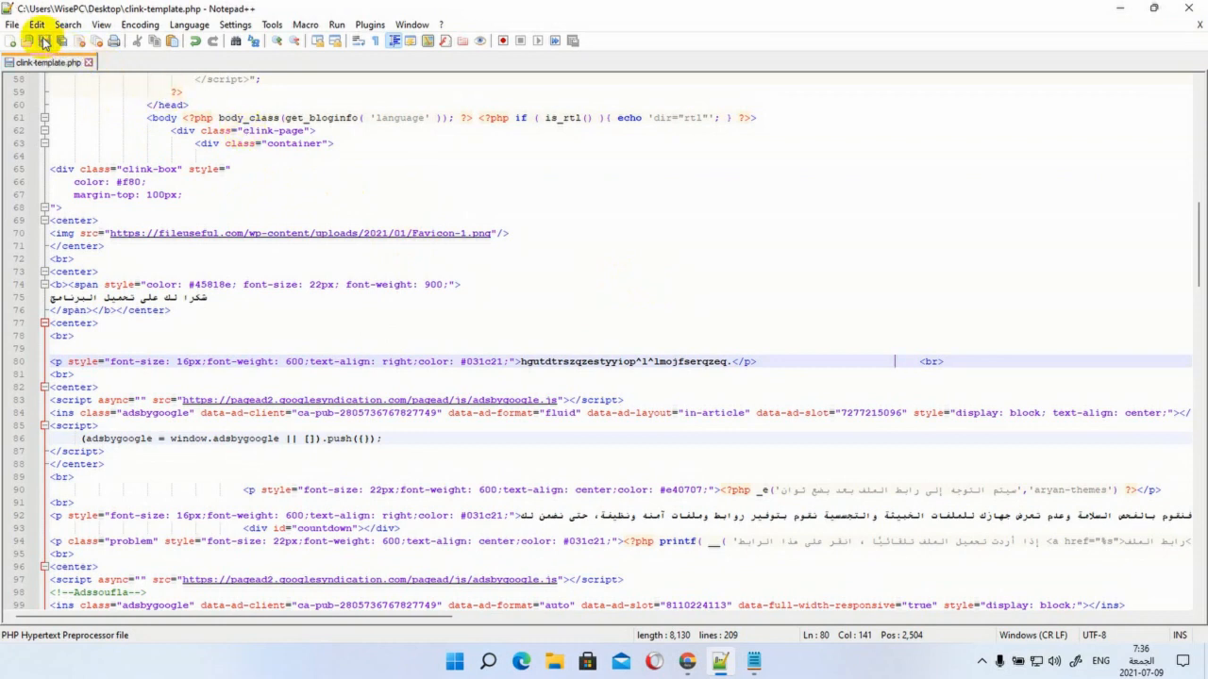
Copy the entire code of clink-template.php and dismiss the Internet Download Manager window listing clipboard URLs
{"action": "right_click", "coordinate": [399, 183]}
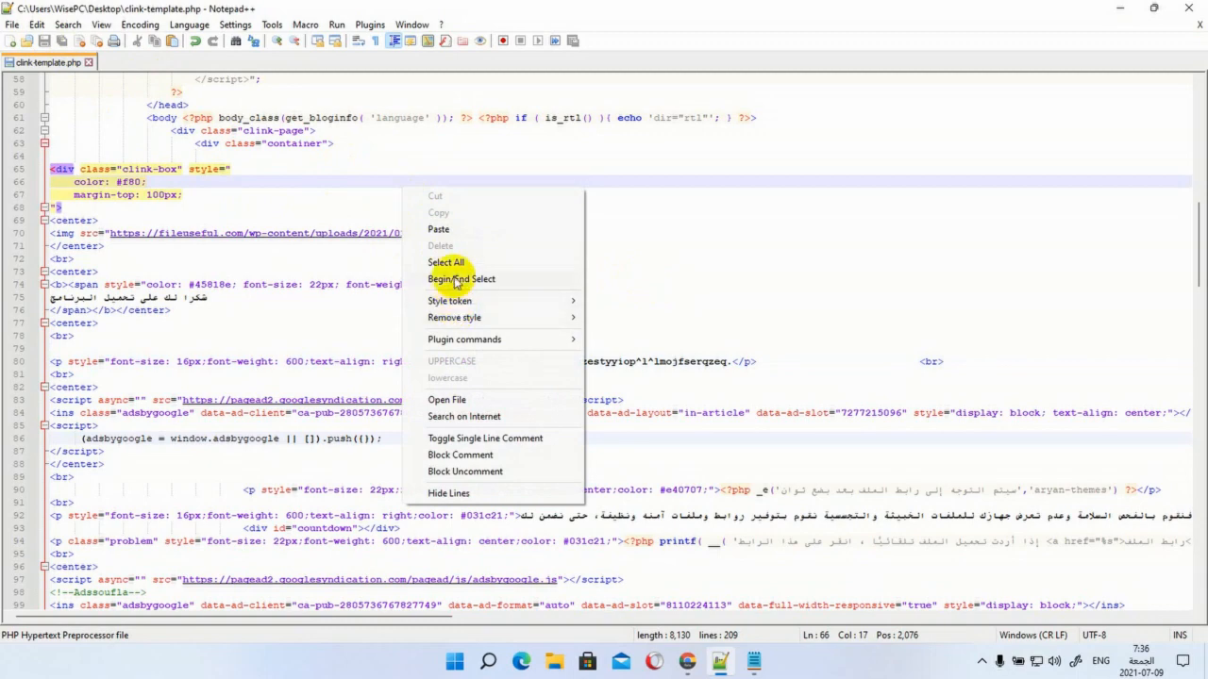
{"action": "left_click", "coordinate": [445, 262]}
{"action": "right_click", "coordinate": [213, 179]}
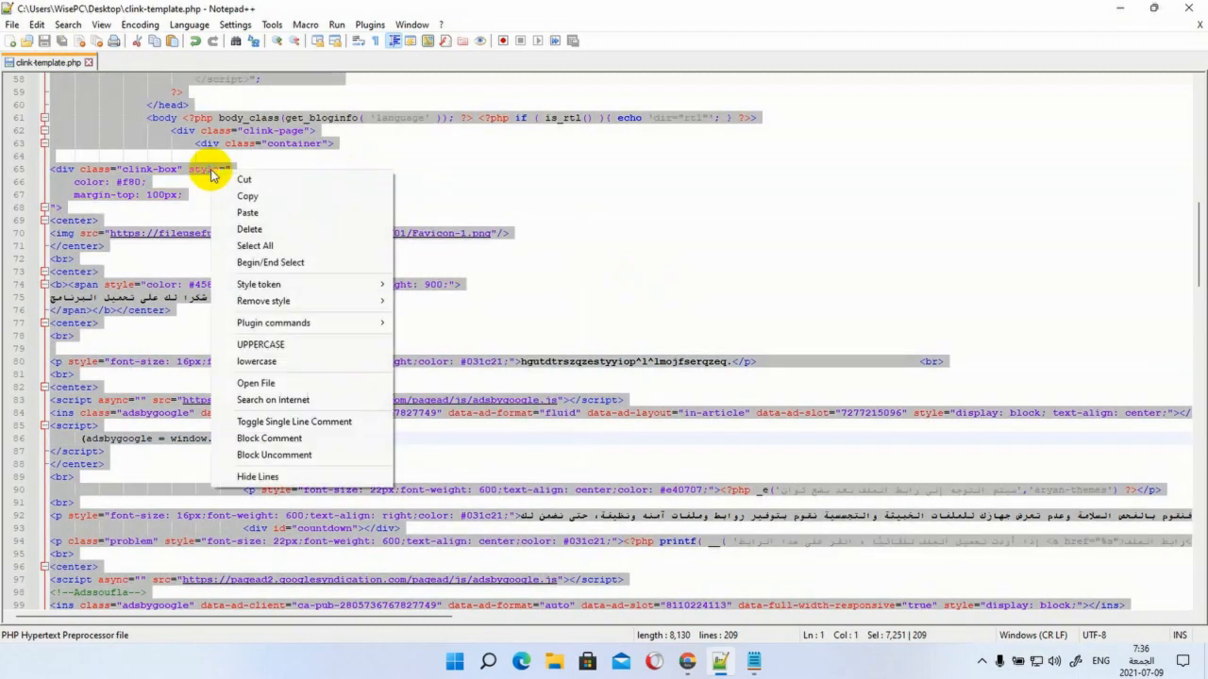
{"action": "left_click", "coordinate": [243, 194]}
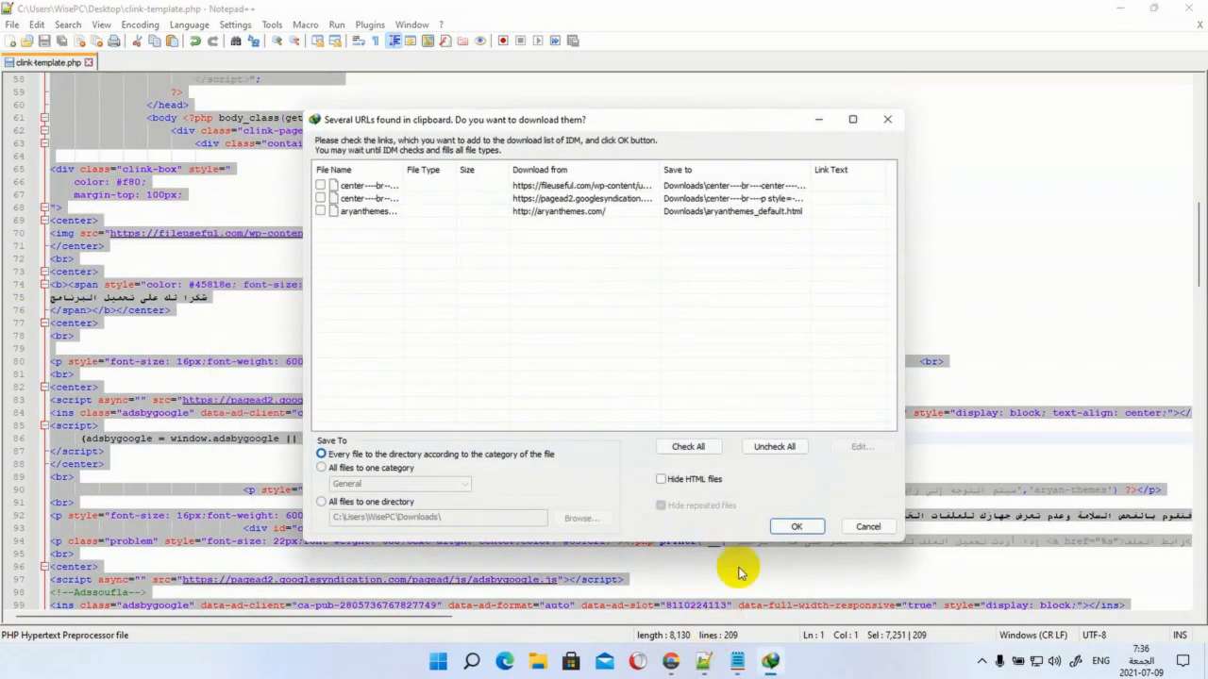
{"action": "left_click", "coordinate": [861, 528]}
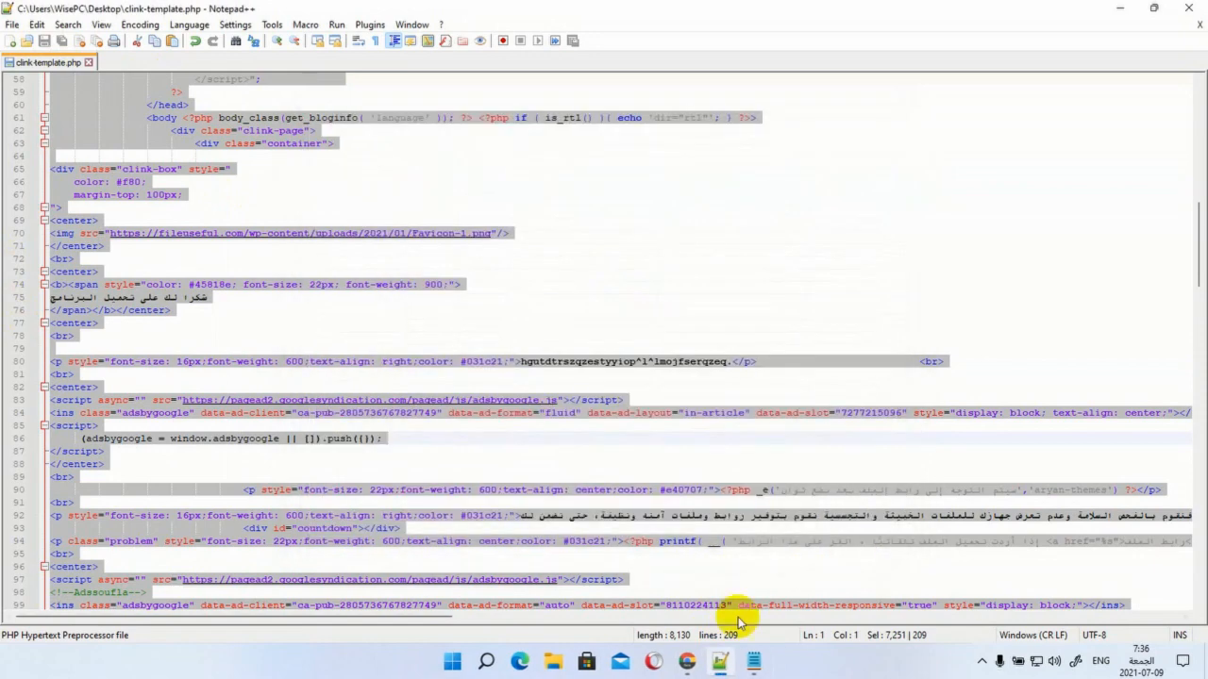
Switch to Chrome and replace all the code of clink-template.php in the cPanel editor with the copied code
{"action": "left_click", "coordinate": [687, 661]}
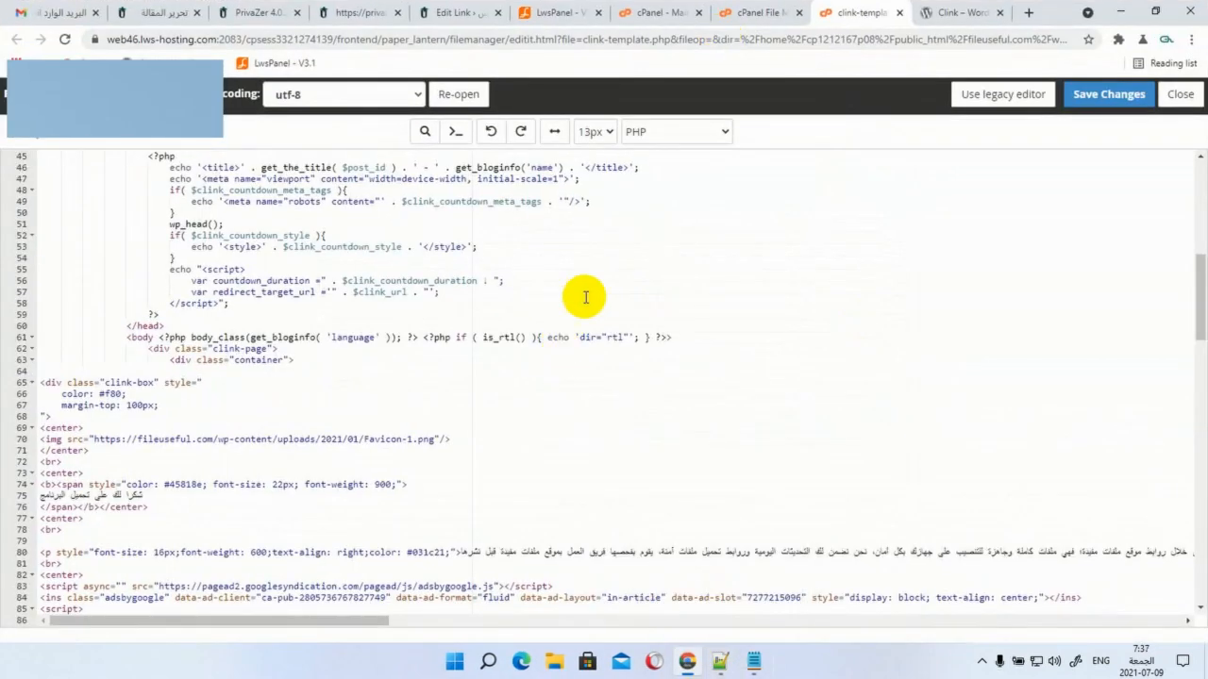
{"action": "right_click", "coordinate": [587, 266]}
{"action": "left_click", "coordinate": [642, 376]}
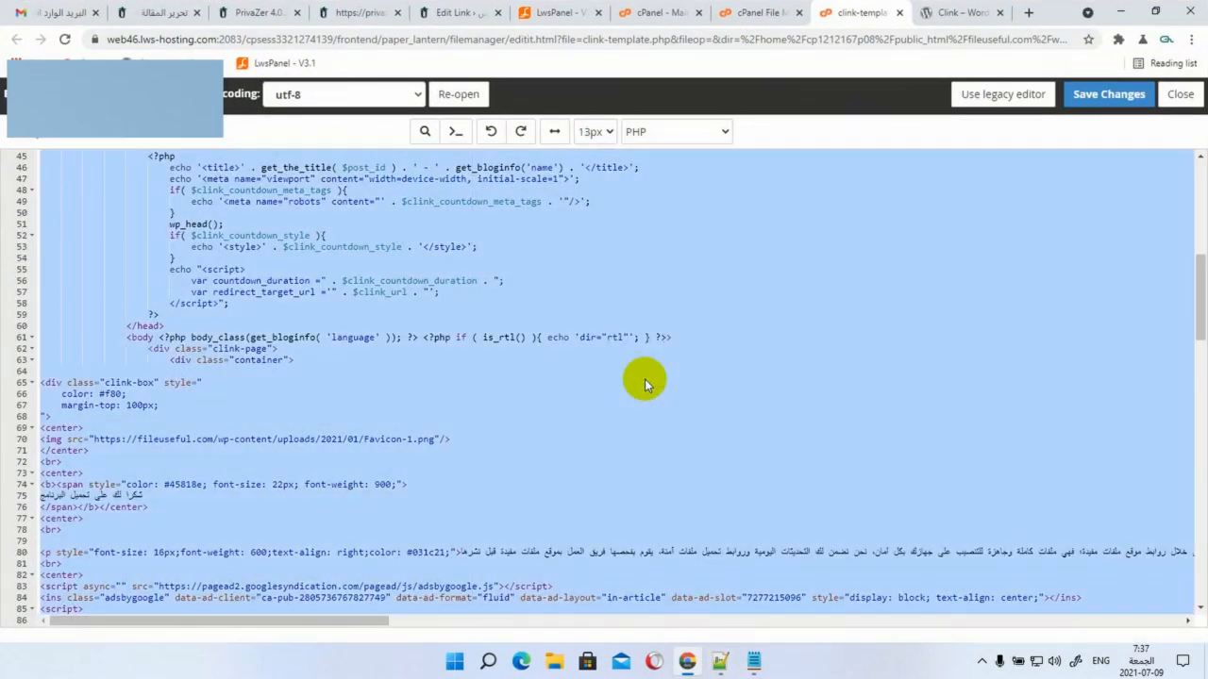
{"action": "key", "text": "Delete"}
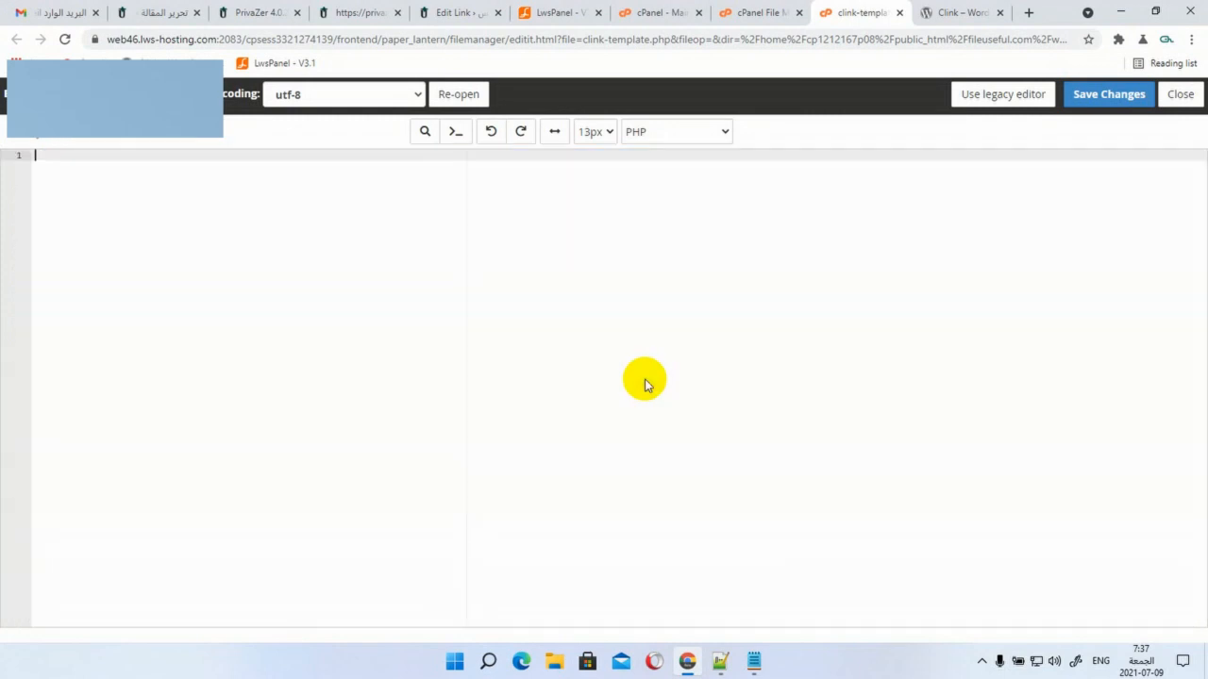
{"action": "key", "text": "ctrl+v"}
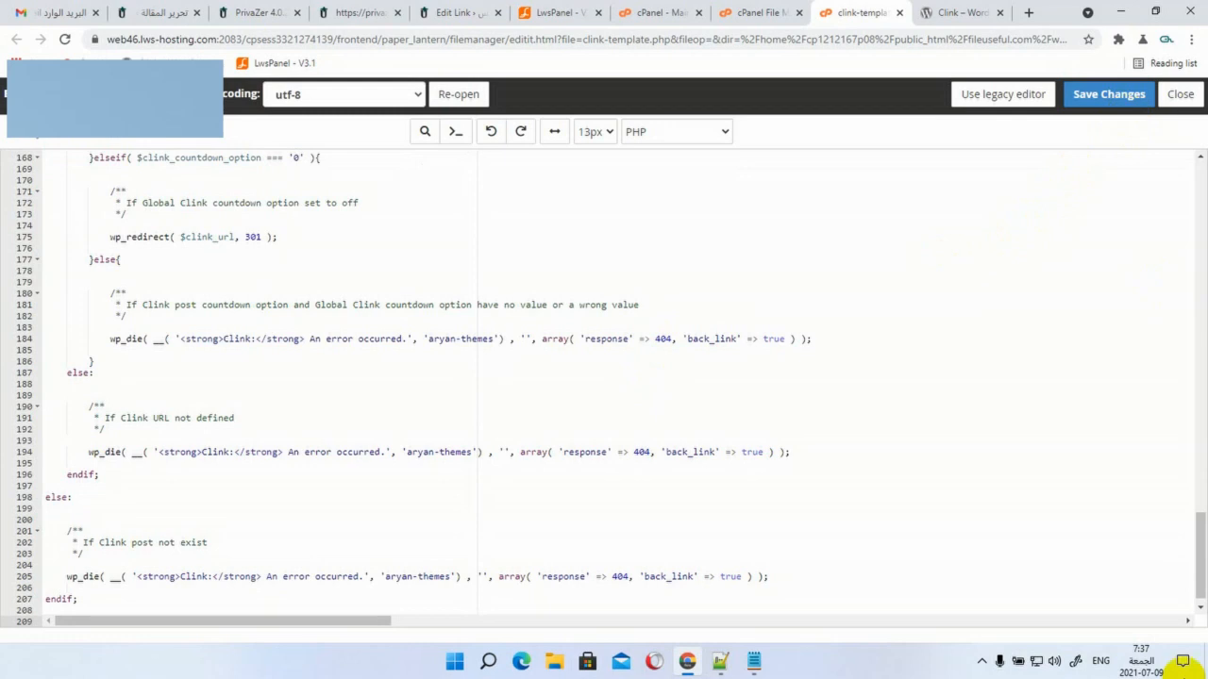
View the PrivaZer countdown page, and close the Clink plugin page, the clink-template.php editor without saving, and the cPanel File Manager
{"action": "left_click", "coordinate": [341, 13]}
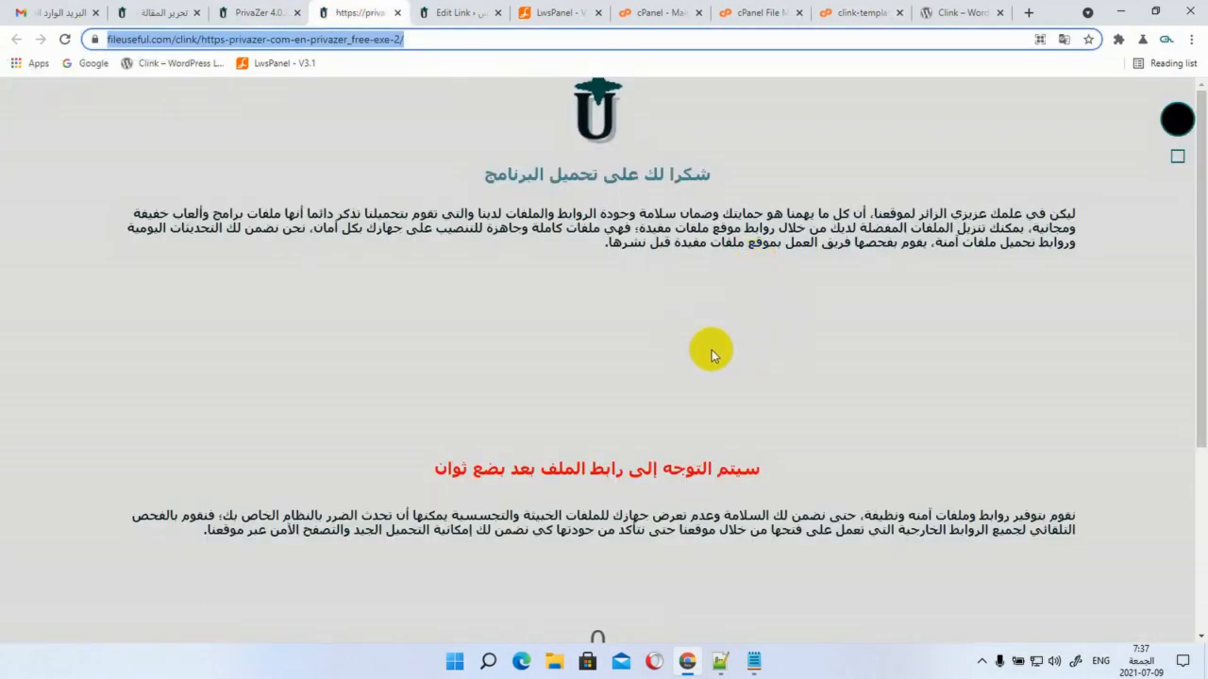
{"action": "scroll", "coordinate": [712, 356], "scroll_direction": "down", "scroll_amount": 5}
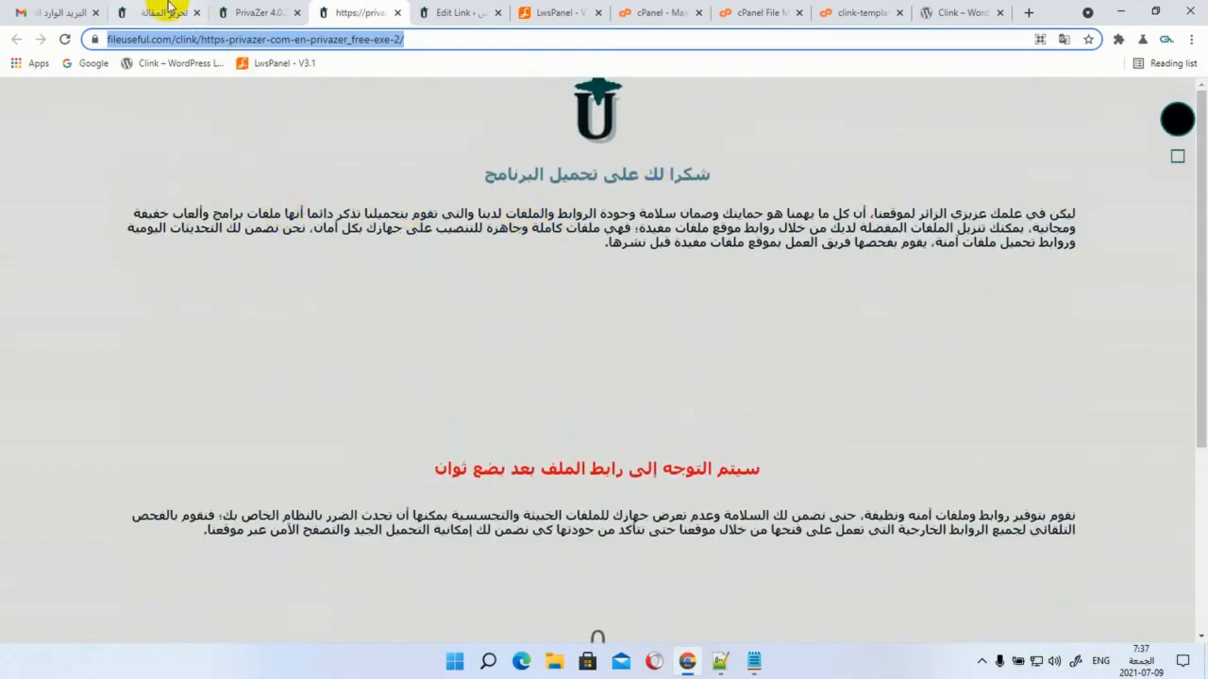
{"action": "left_click", "coordinate": [967, 12]}
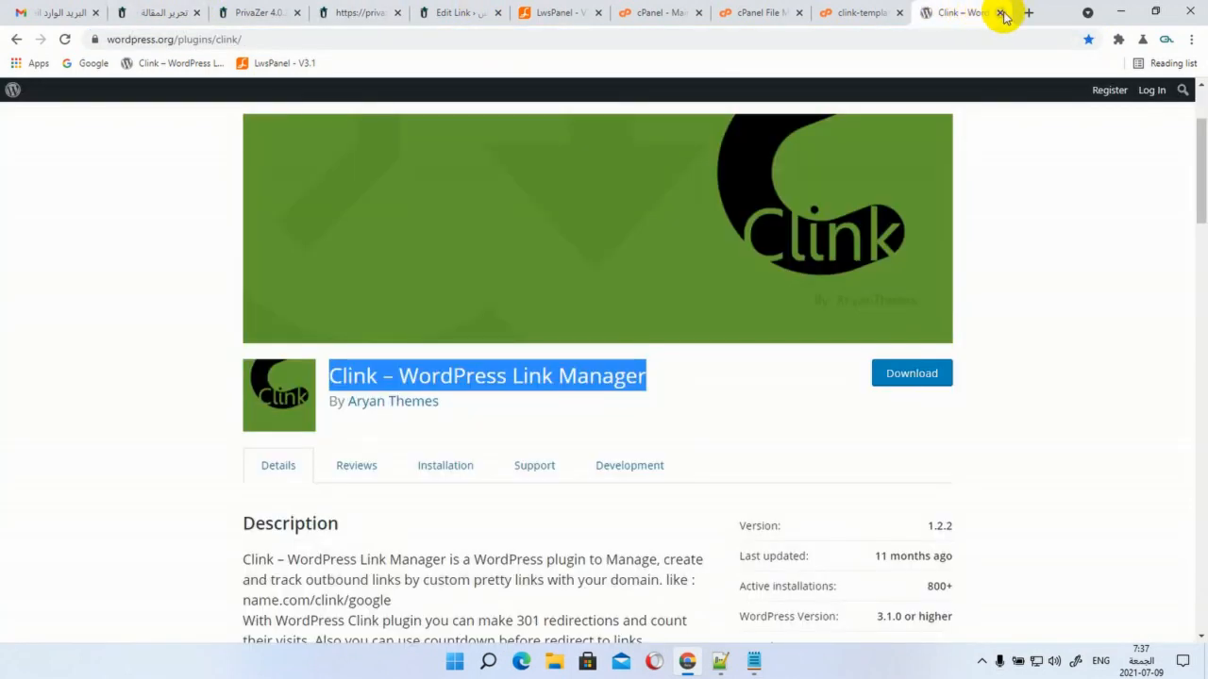
{"action": "left_click", "coordinate": [1001, 14]}
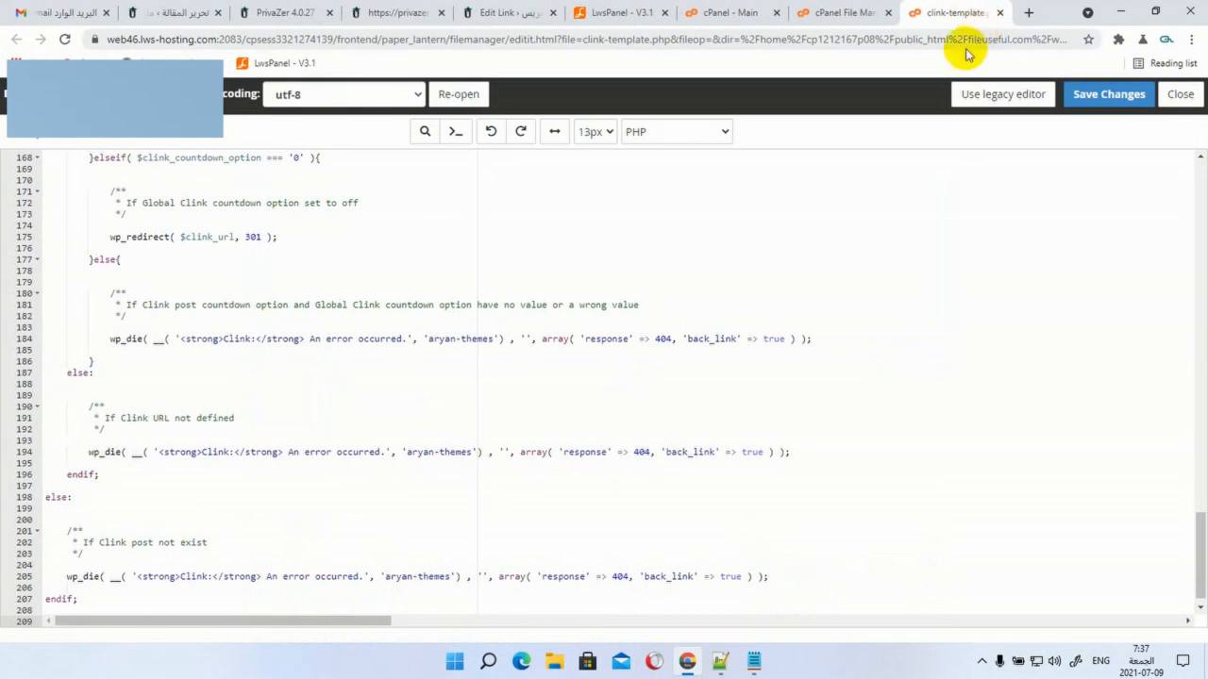
{"action": "left_click", "coordinate": [1177, 95]}
{"action": "left_click", "coordinate": [1000, 13]}
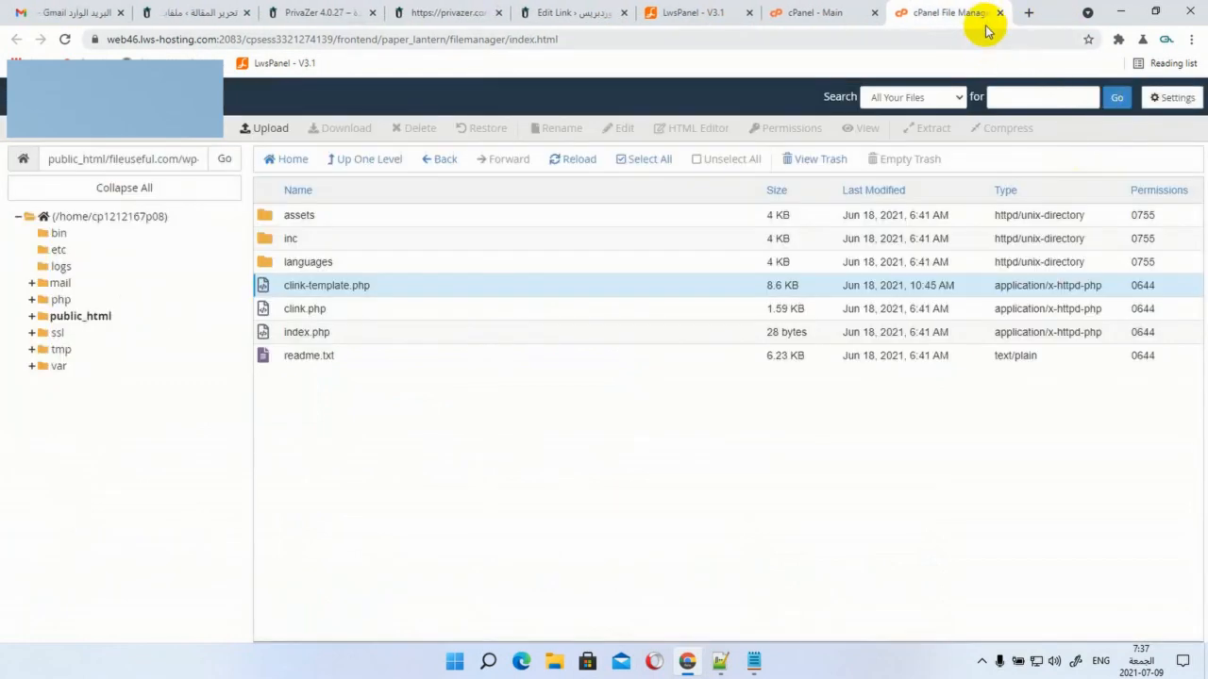
{"action": "left_click", "coordinate": [999, 14]}
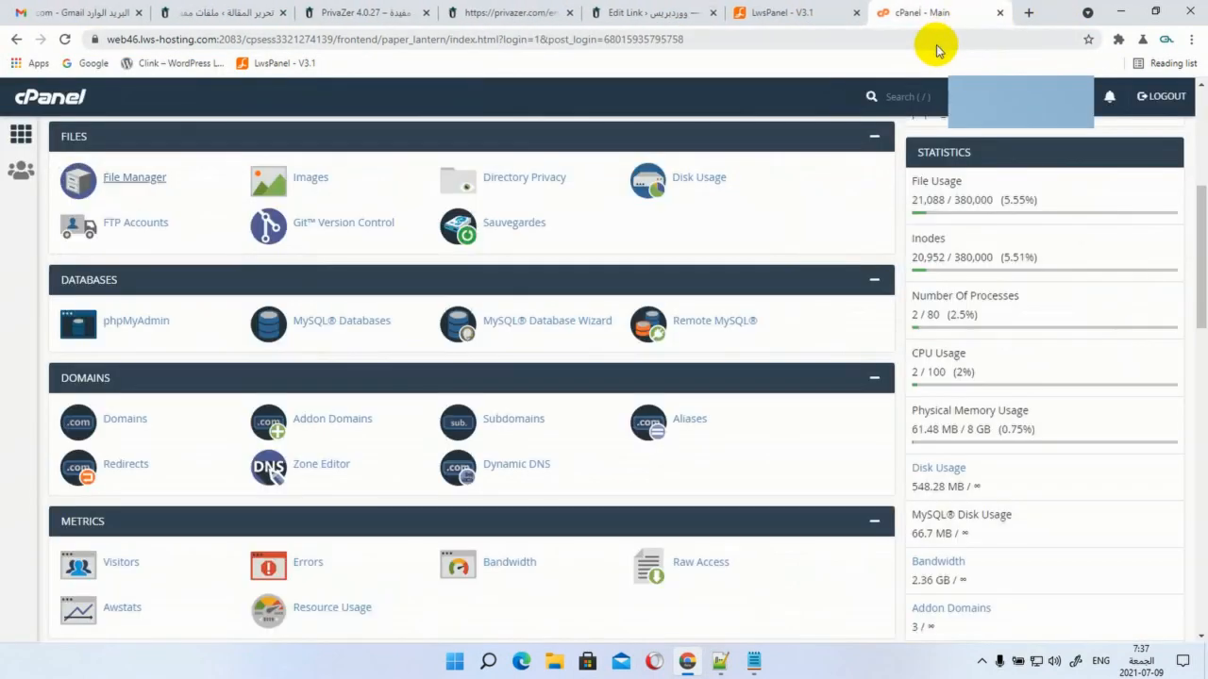